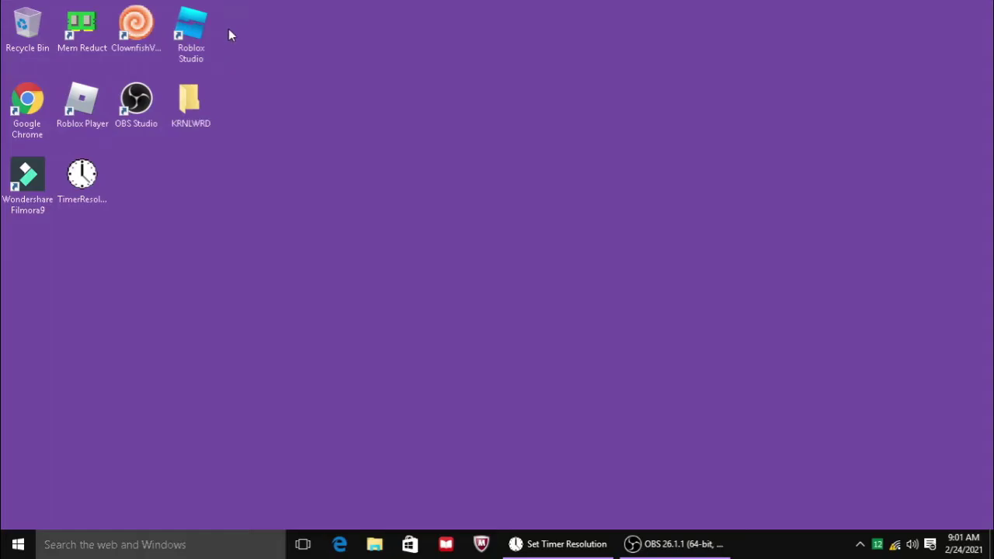
Open Task Manager, then check the video settings in OBS Studio and minimize OBS.
key(ctrl+shift+Escape)
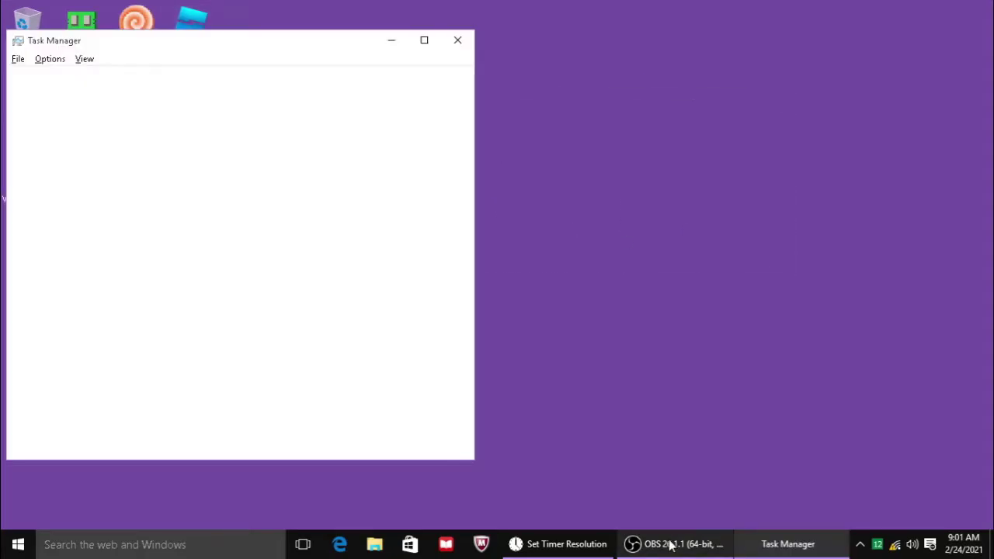
click(671, 545)
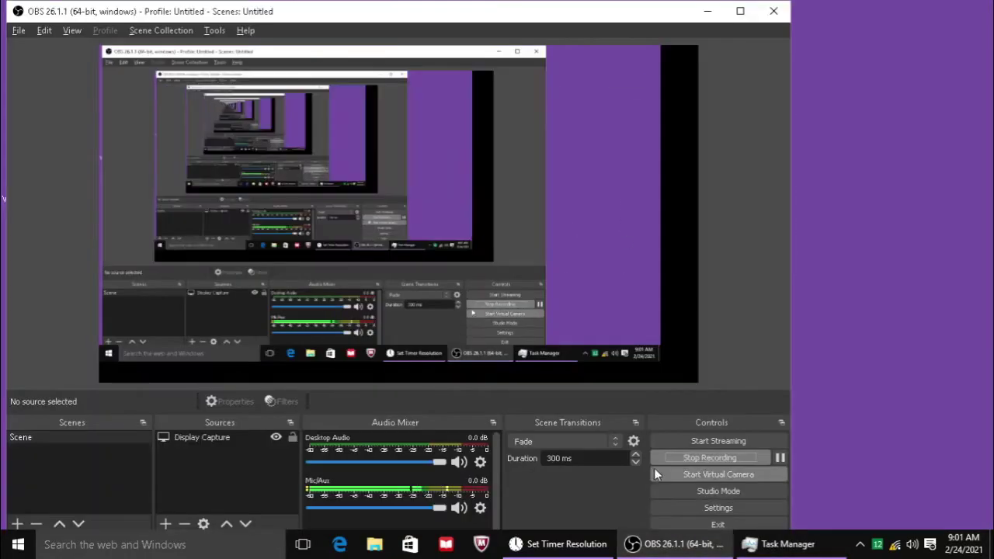
click(701, 510)
click(115, 186)
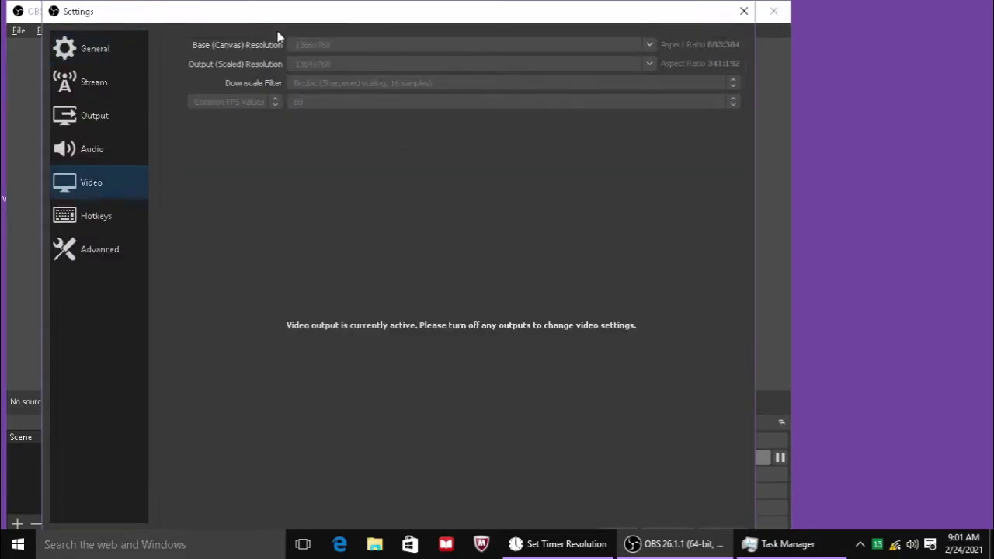
click(744, 12)
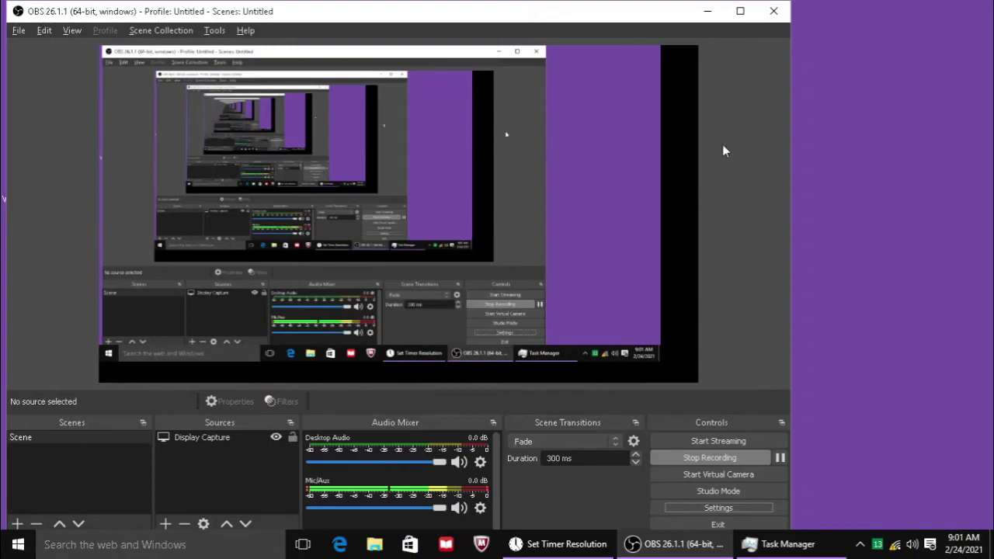
click(707, 11)
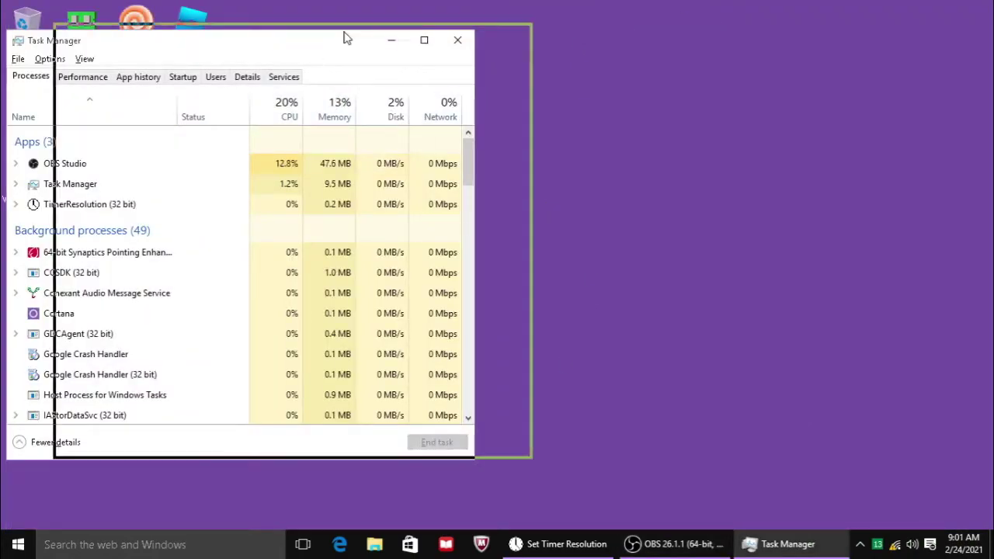
Examine the memory and disk performance graphs in Task Manager, then close it.
drag(310, 43, 474, 33)
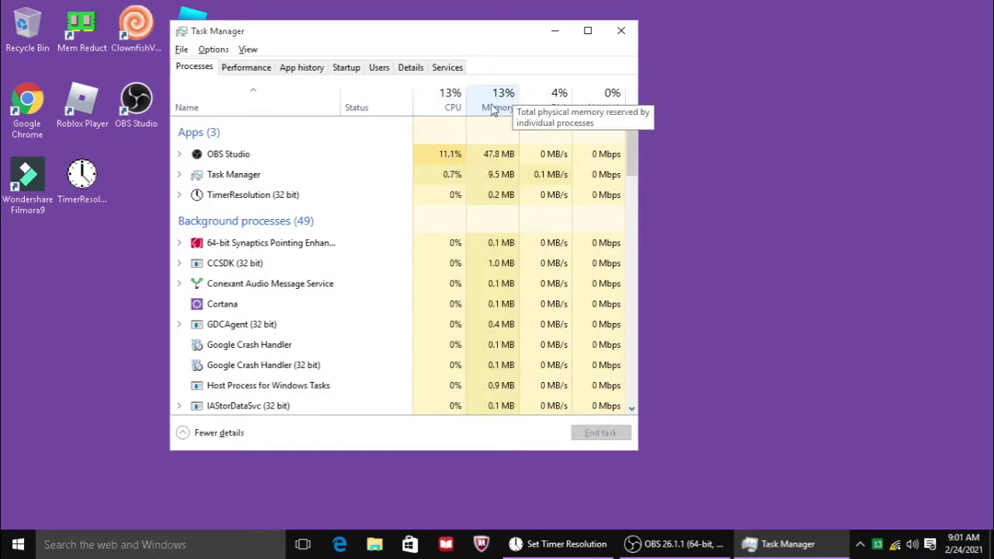
click(237, 68)
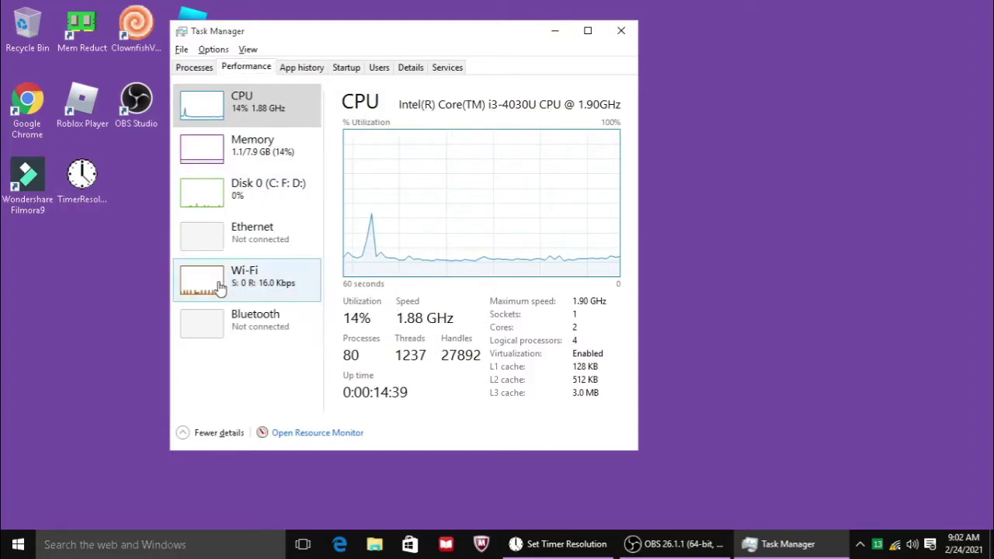
click(250, 158)
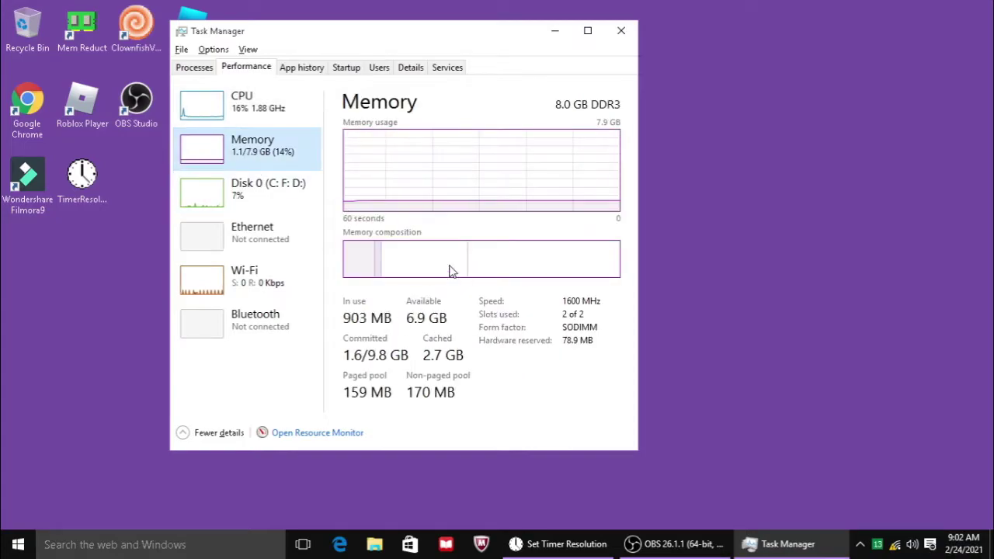
right_click(506, 256)
click(423, 277)
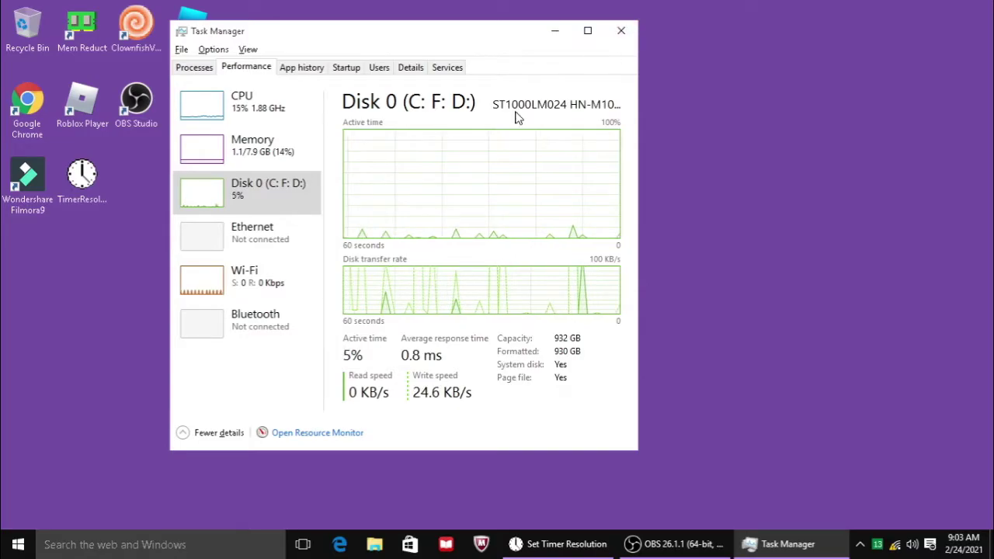
click(621, 32)
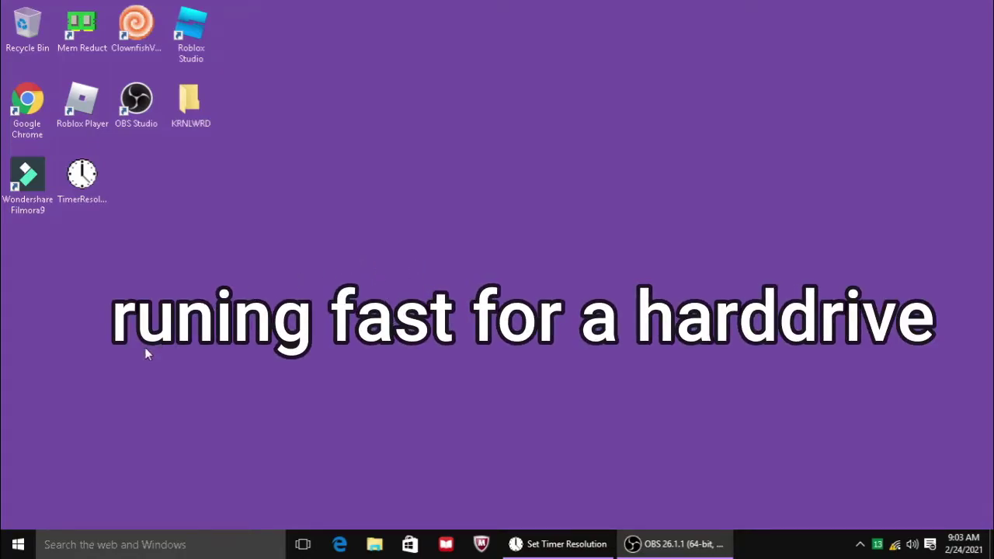
right_click(17, 544)
mouse_move(66, 506)
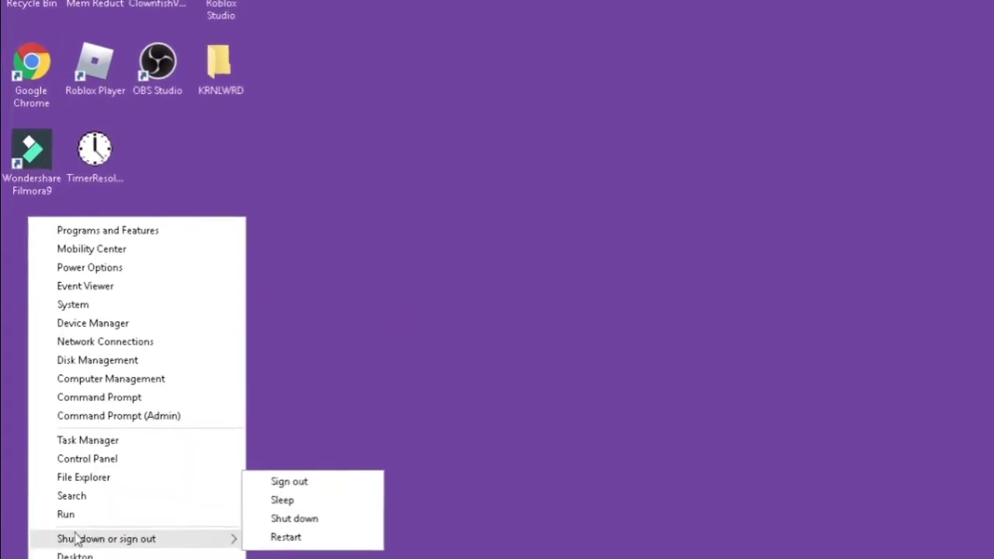
click(93, 514)
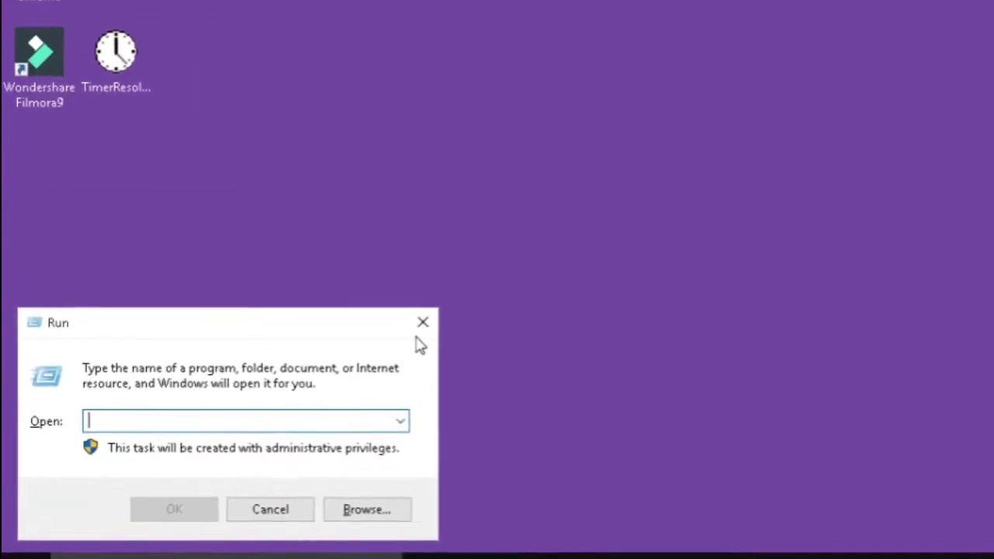
click(422, 323)
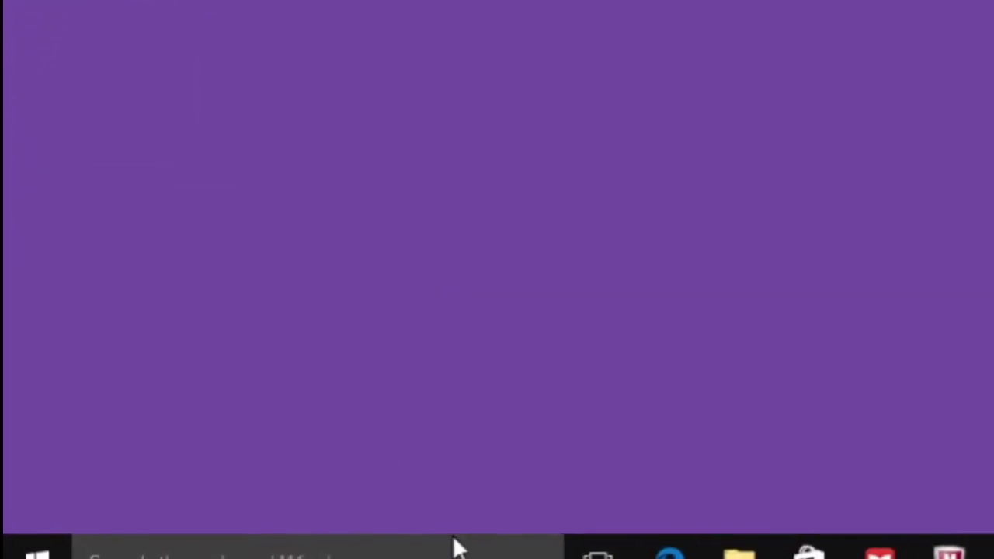
Search Windows for "run", open the Run dialog and move it to the upper middle of the desktop.
click(348, 554)
text(r)
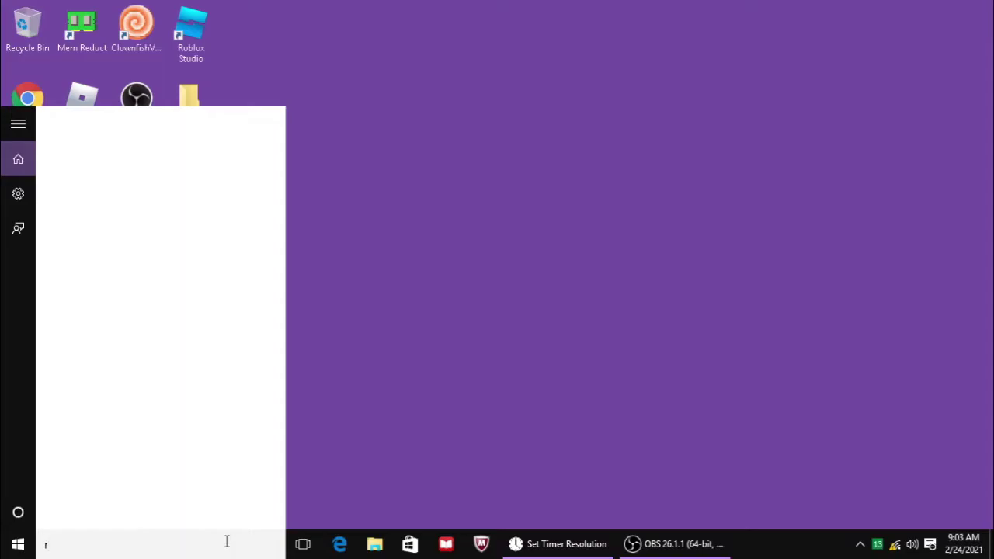
text(un)
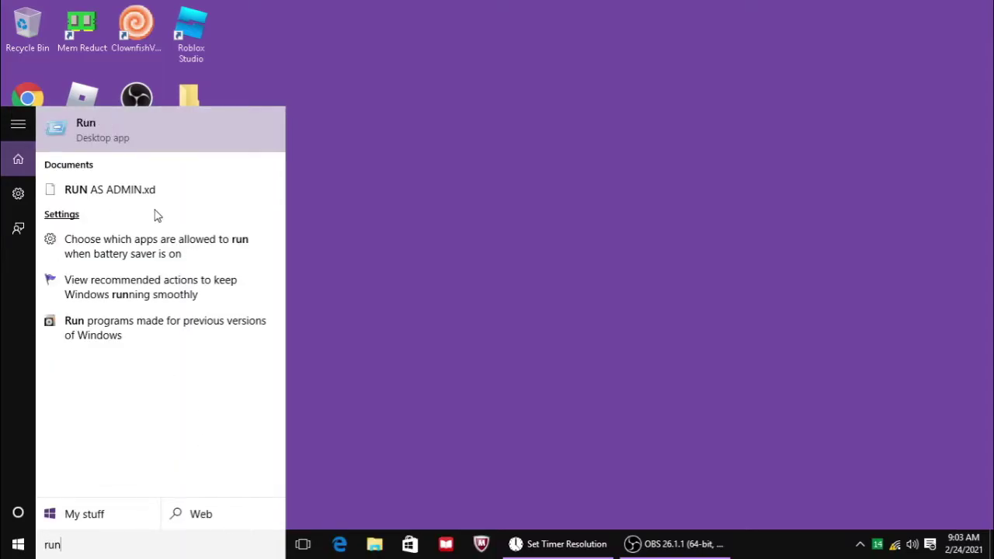
click(135, 124)
drag(128, 366, 522, 72)
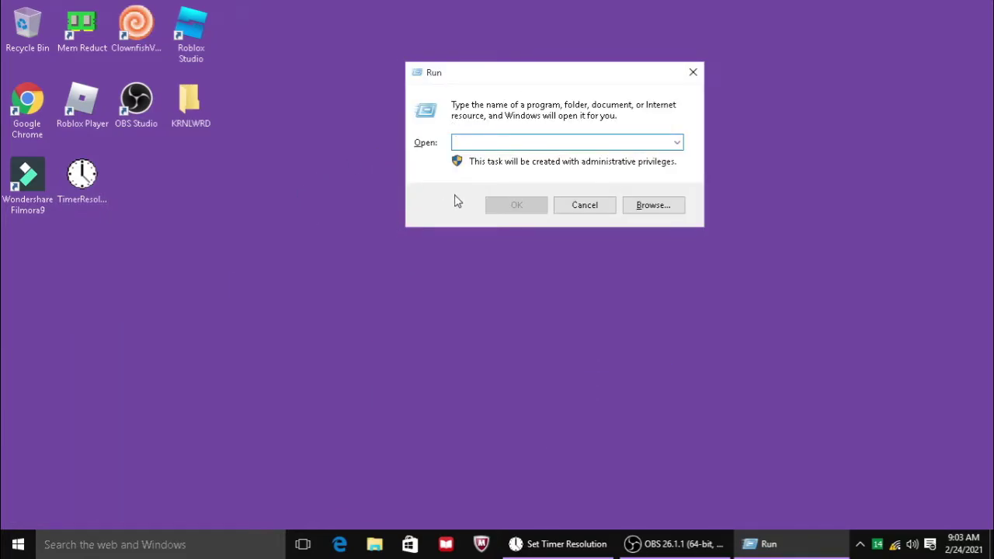
Launch System Configuration by running msconfig and reposition its window.
text(msco)
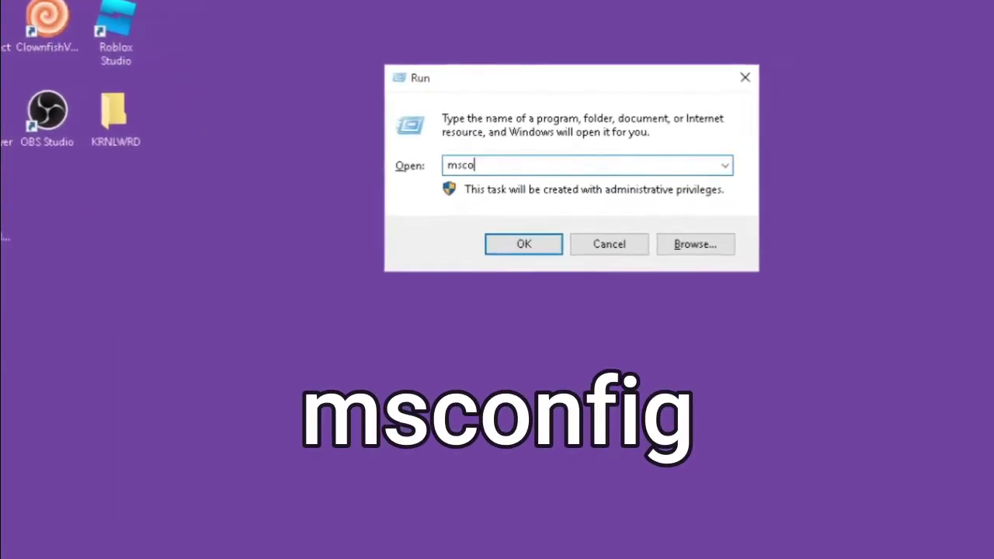
text(n)
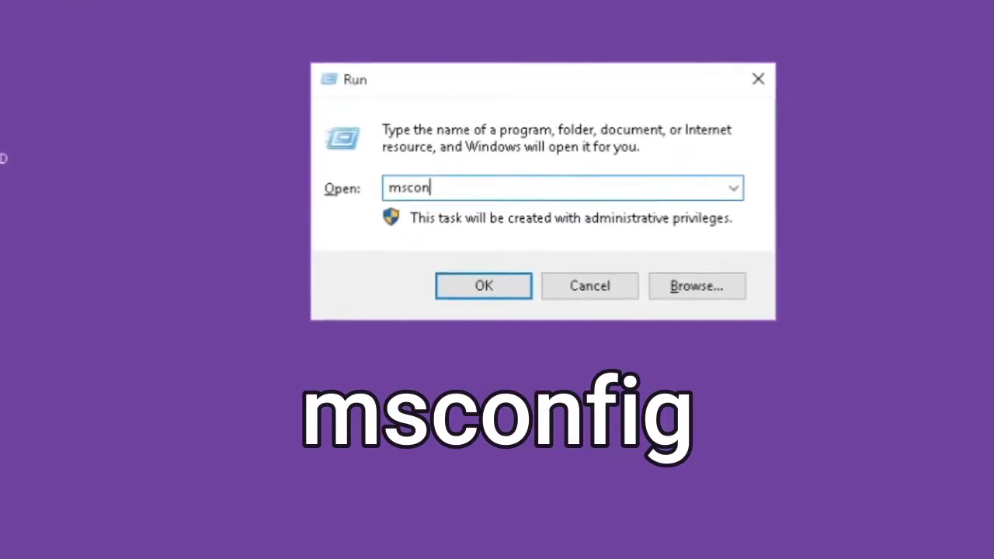
text(fig)
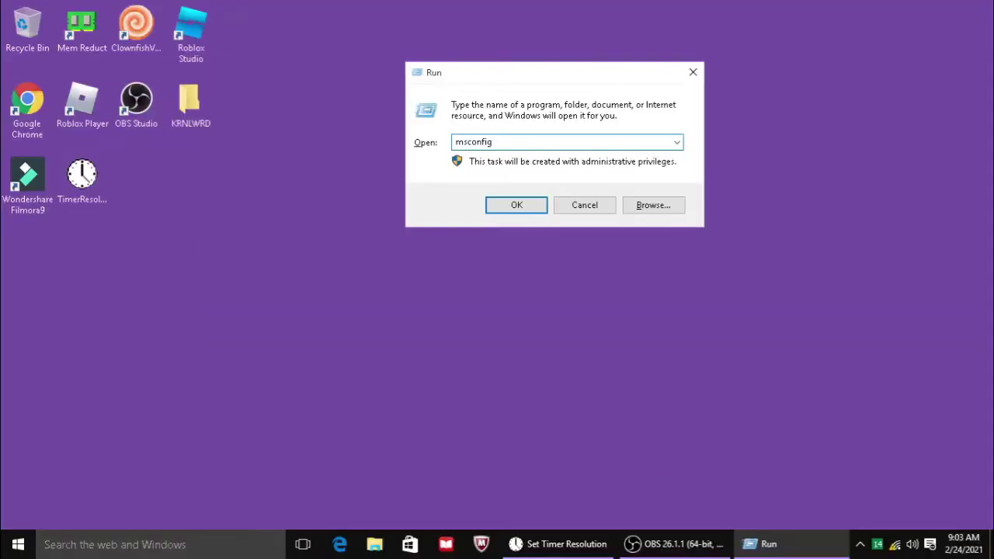
click(517, 206)
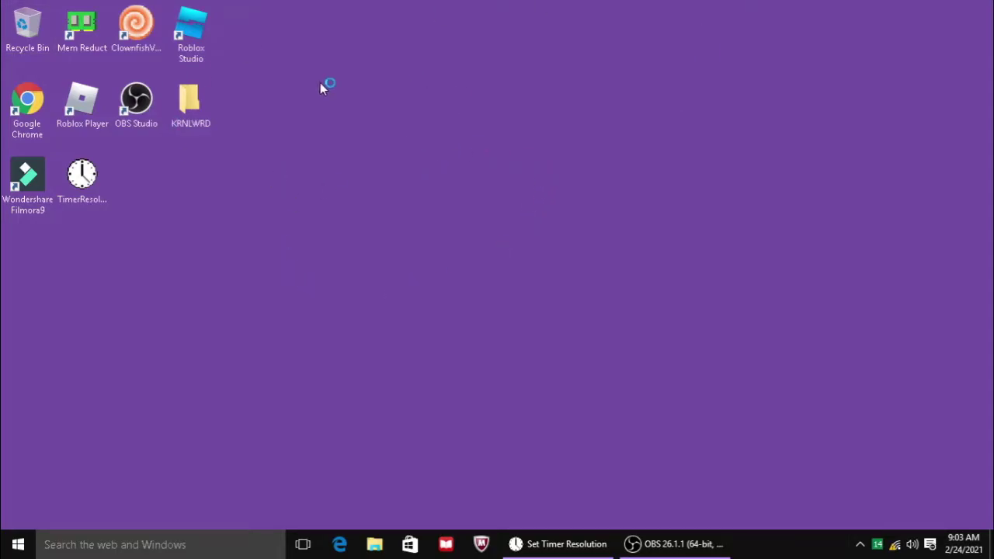
drag(492, 132, 522, 99)
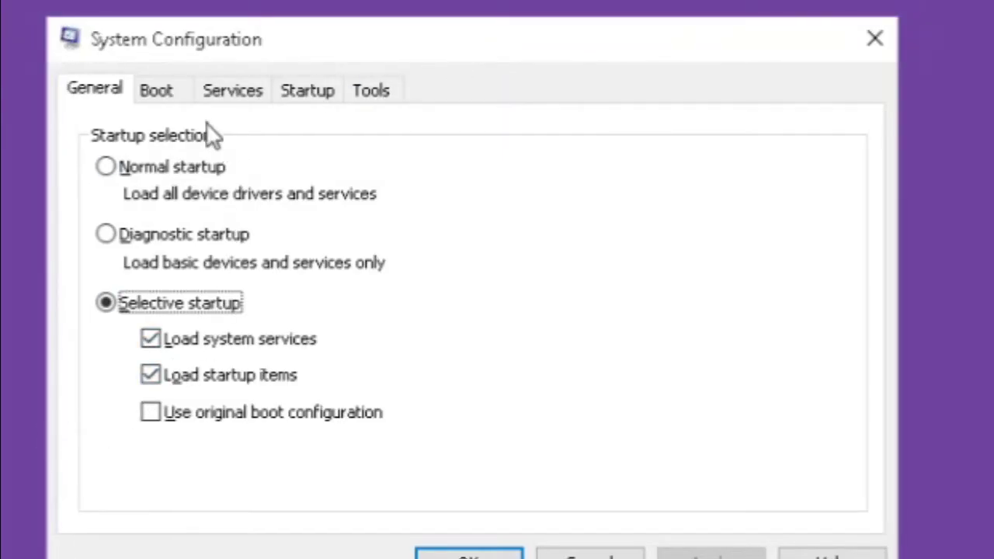
Examine the boot options in System Configuration, including No GUI boot and the timeout.
click(174, 91)
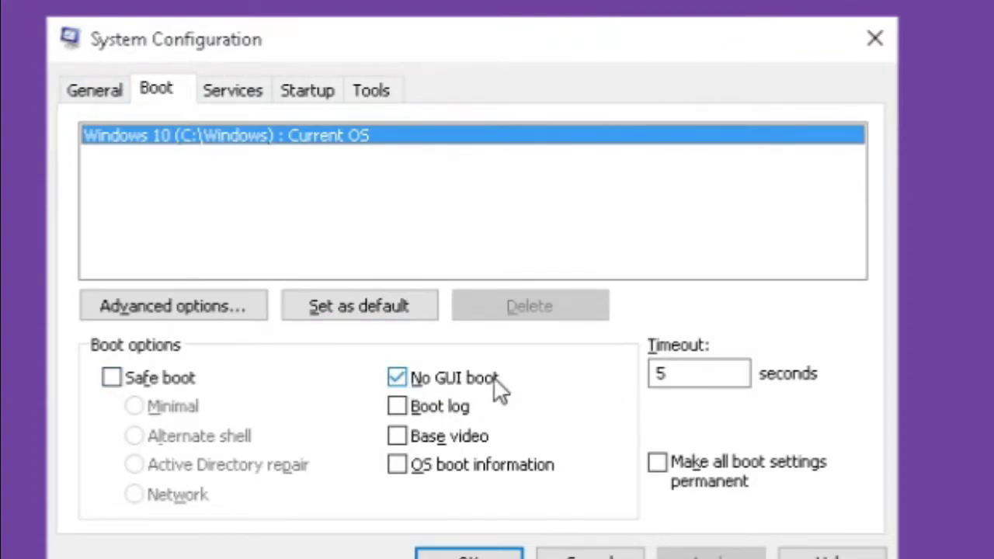
double_click(651, 373)
click(693, 376)
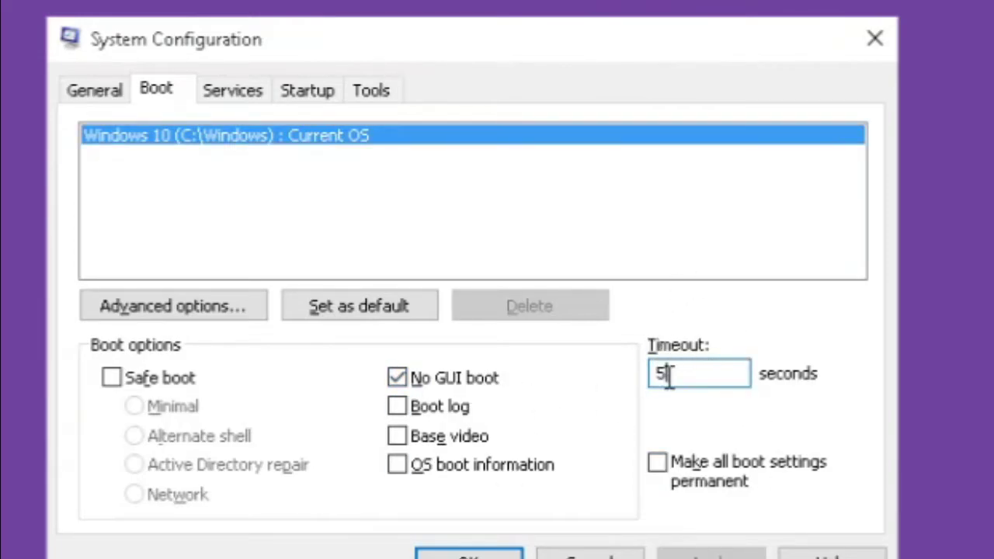
drag(670, 375, 596, 378)
click(678, 376)
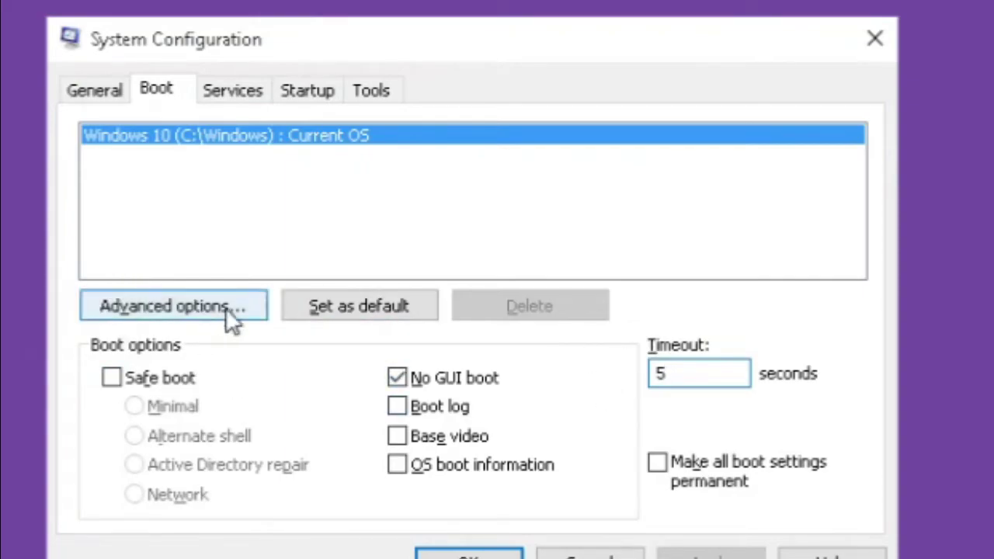
Open the advanced boot options and enable the number of processors setting with a value of 1.
click(171, 315)
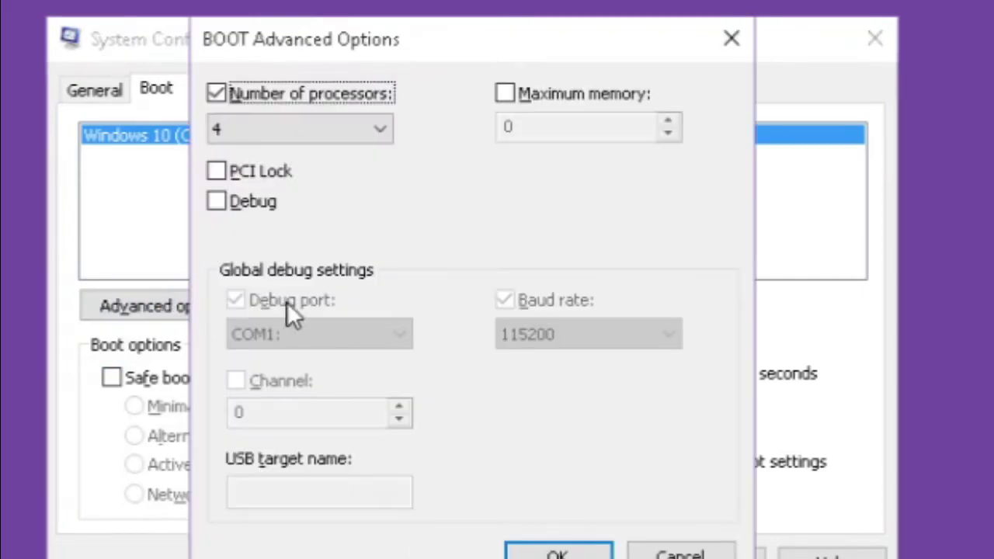
click(233, 92)
click(243, 100)
click(252, 126)
click(264, 155)
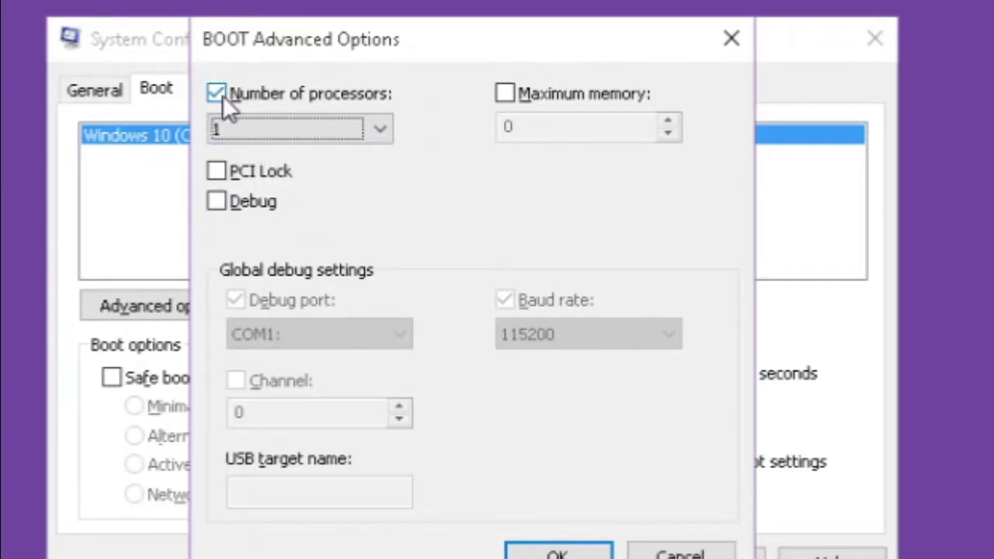
click(223, 95)
click(224, 90)
Set the number of processors used at boot to 4, the highest available value.
click(269, 129)
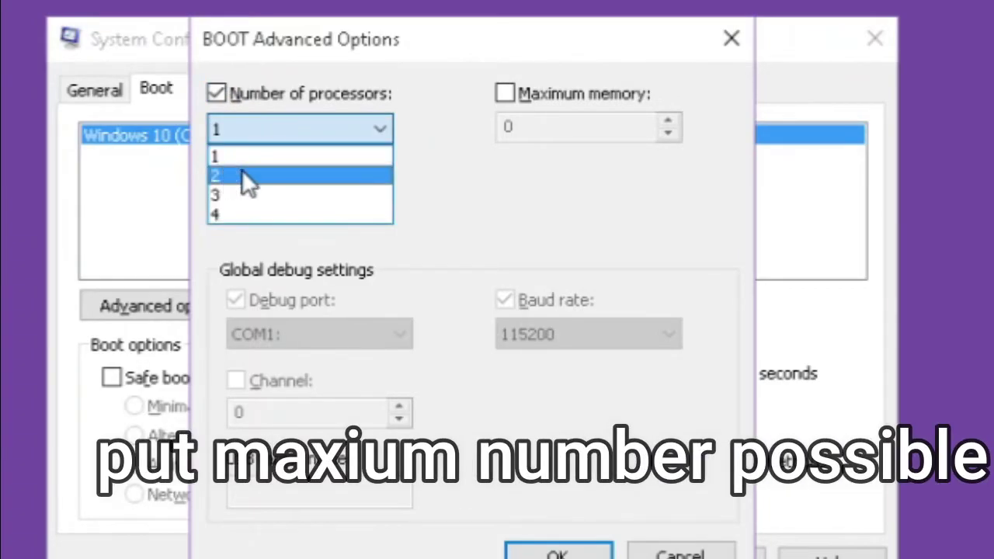
click(256, 215)
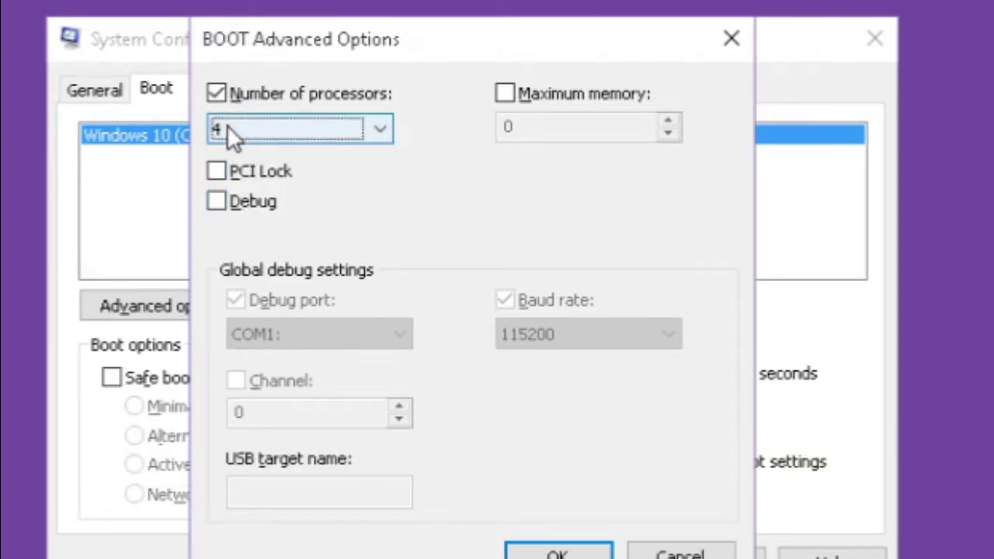
click(293, 126)
click(256, 215)
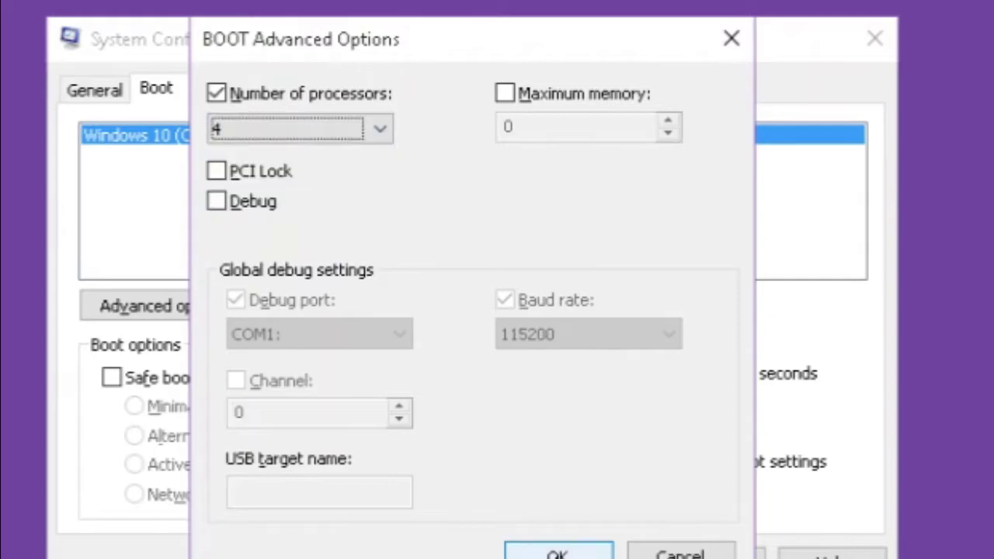
Confirm the advanced boot options, apply the system configuration changes and exit without restarting.
click(544, 553)
click(709, 554)
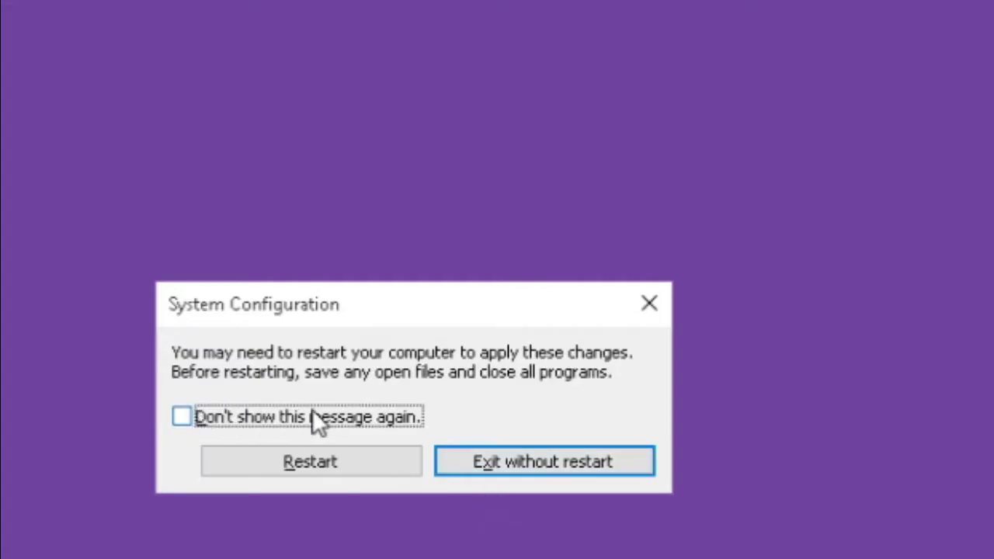
drag(397, 306, 459, 124)
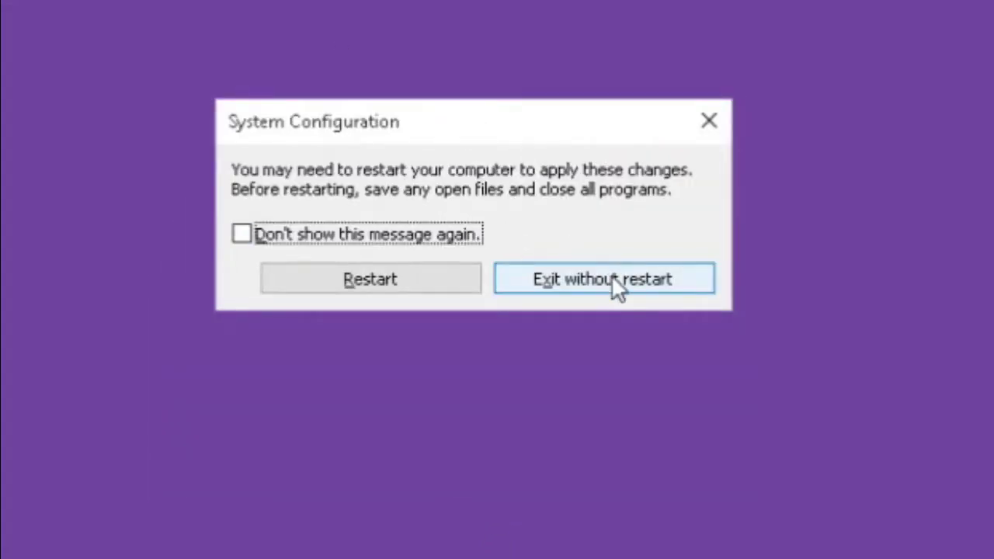
click(613, 280)
Open Task Manager from the taskbar and go through the list of startup programs and their status.
right_click(745, 545)
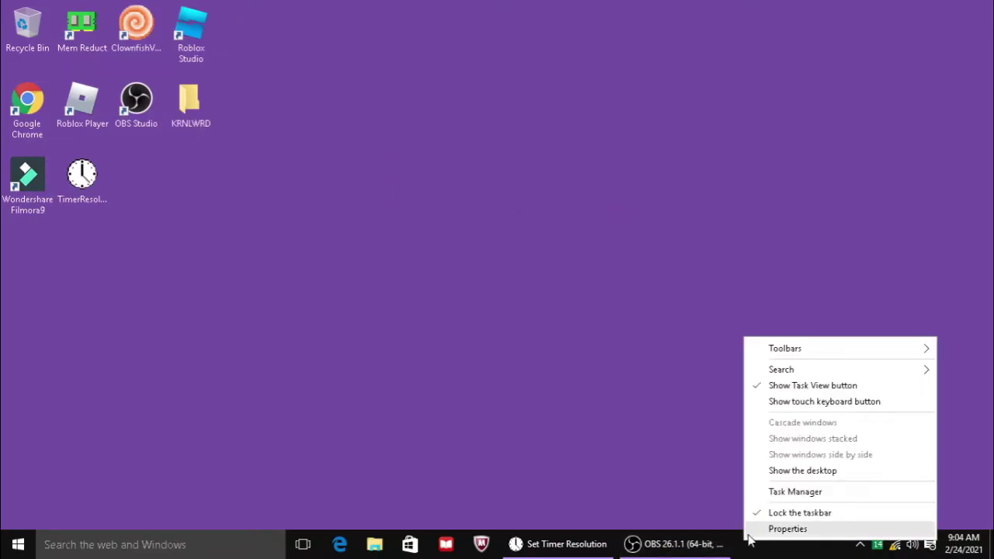
click(807, 494)
drag(410, 32, 453, 29)
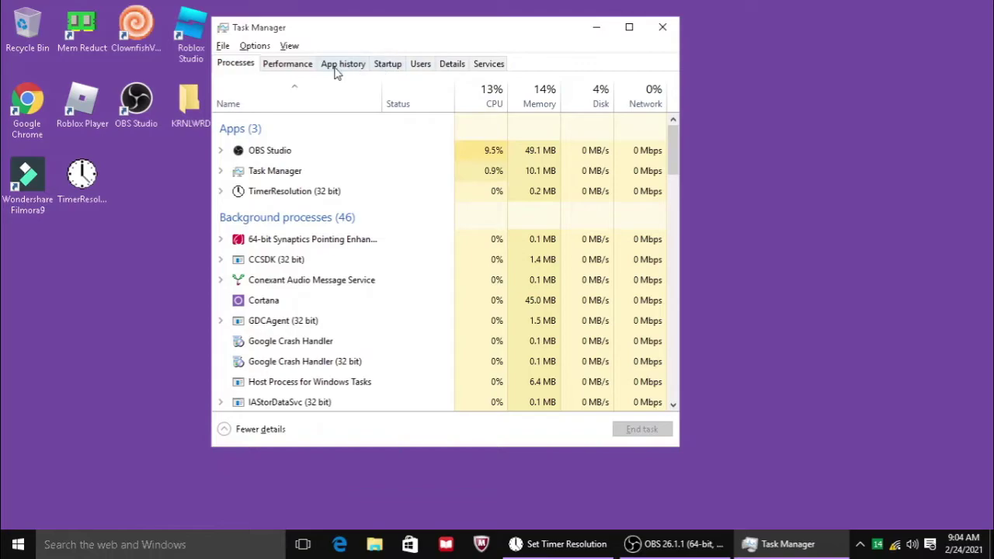
click(390, 67)
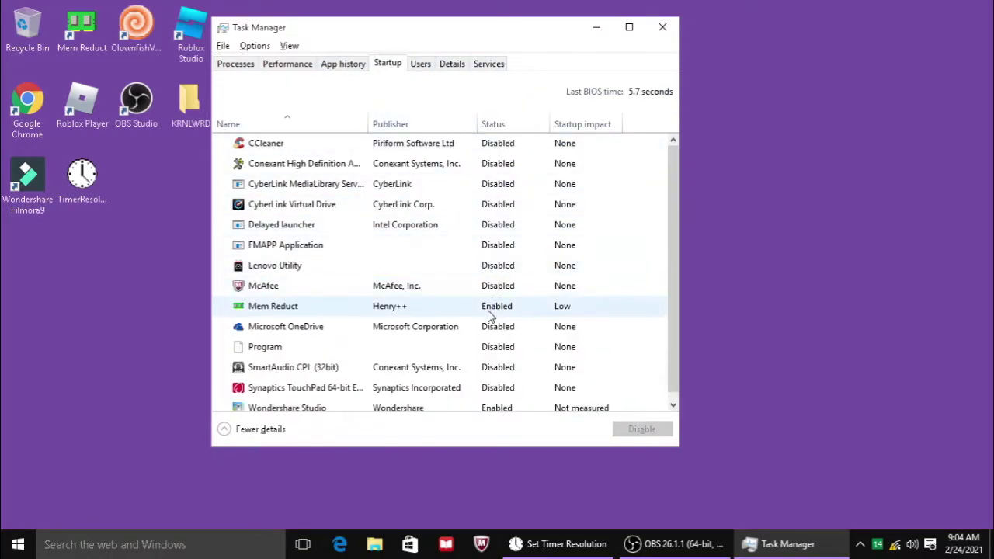
scroll(494, 342, down, 1)
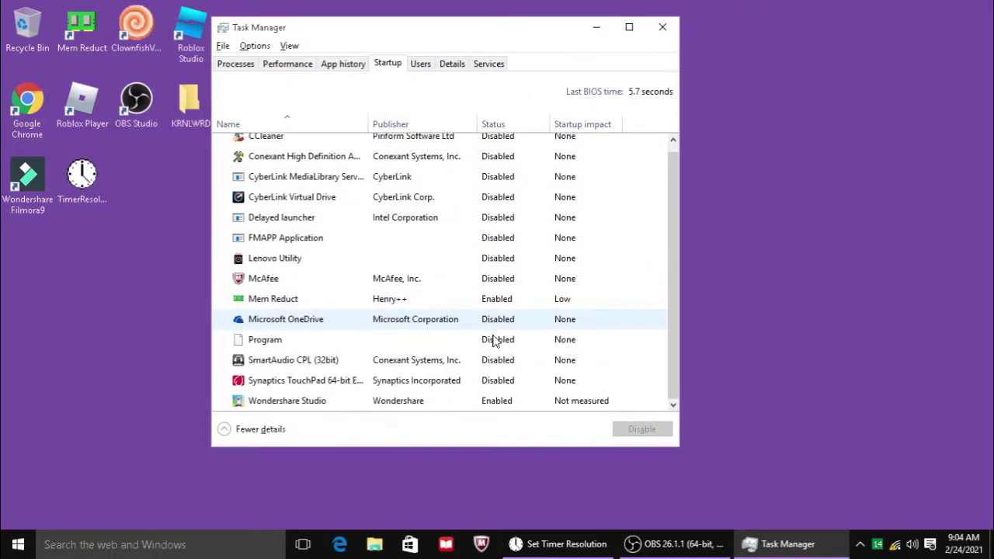
Disable Wondershare Studio in the list of startup programs and recheck the status of the other entries.
right_click(497, 400)
click(535, 405)
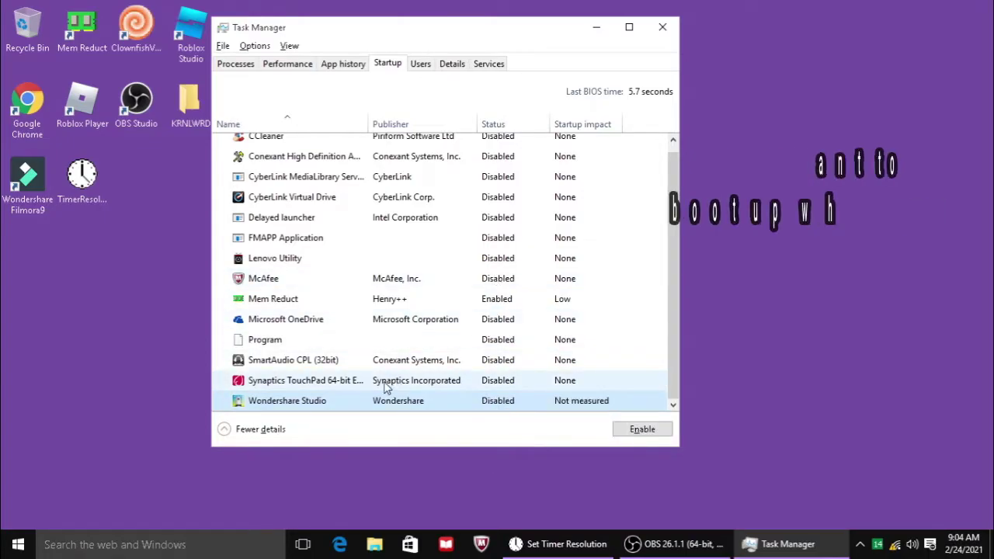
scroll(464, 394, up, 1)
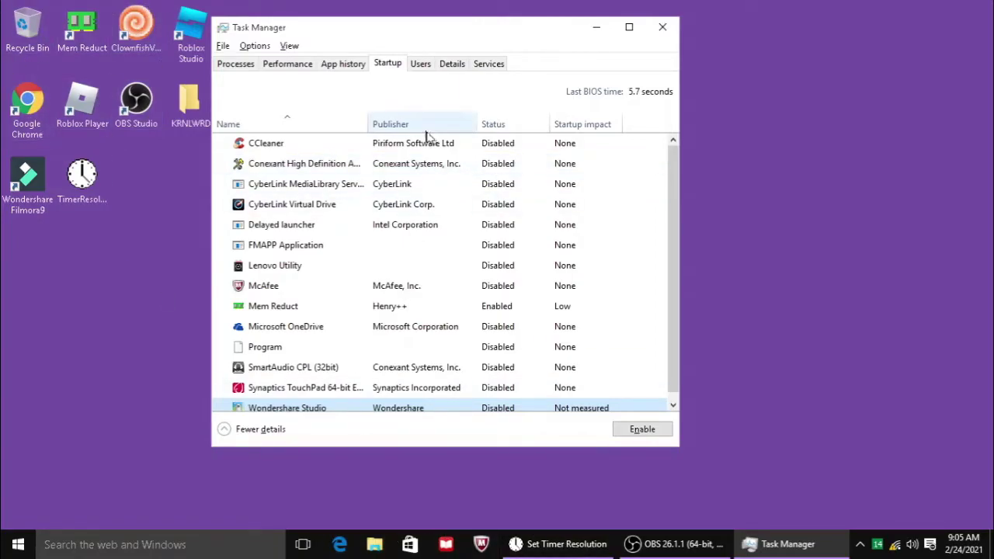
drag(497, 29, 546, 32)
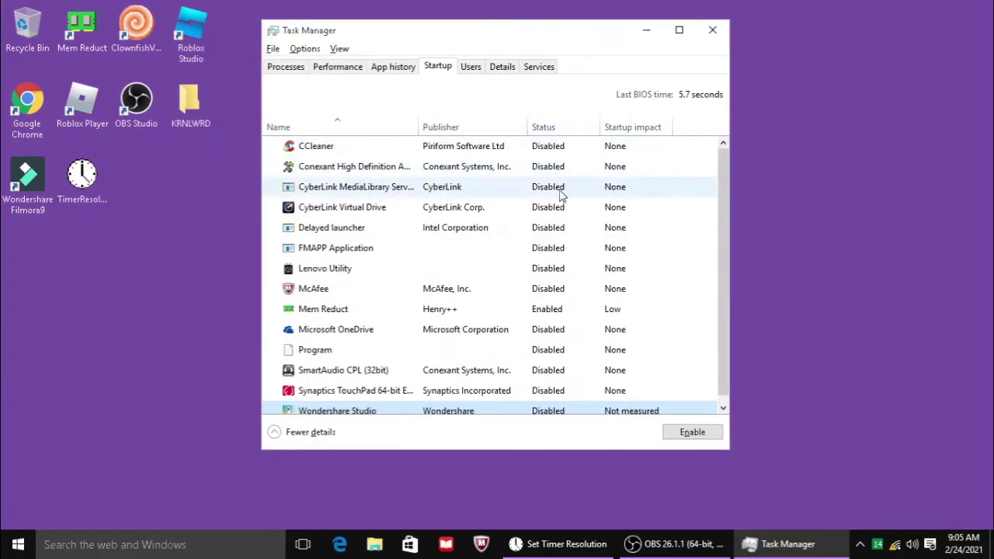
scroll(528, 338, down, 1)
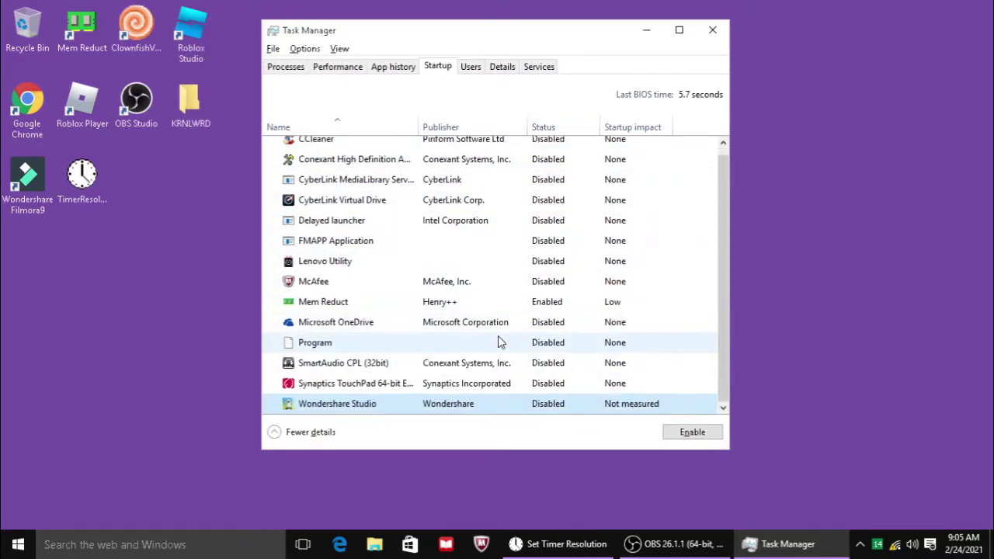
scroll(544, 191, up, 1)
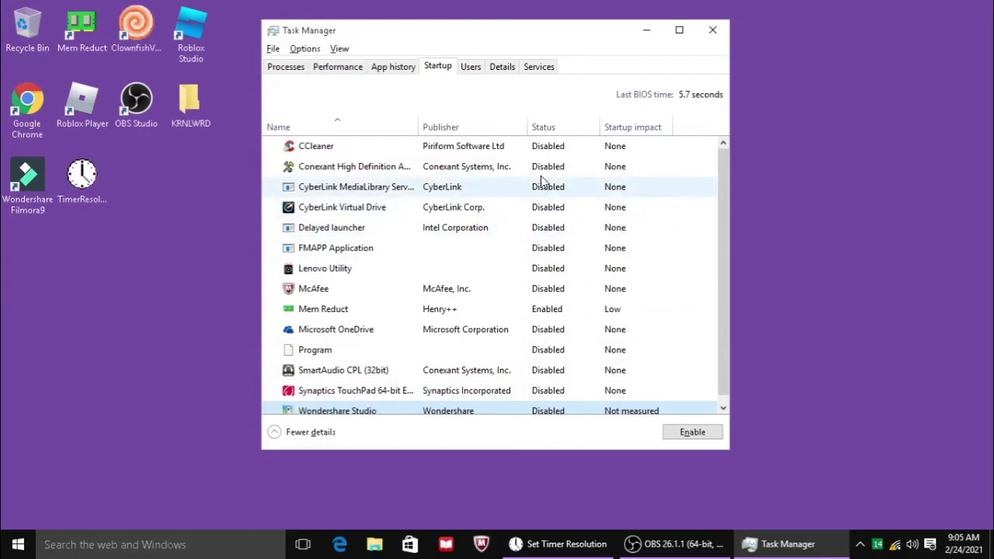
Enable CCleaner as a startup program and disable it again.
right_click(548, 149)
click(562, 156)
right_click(563, 155)
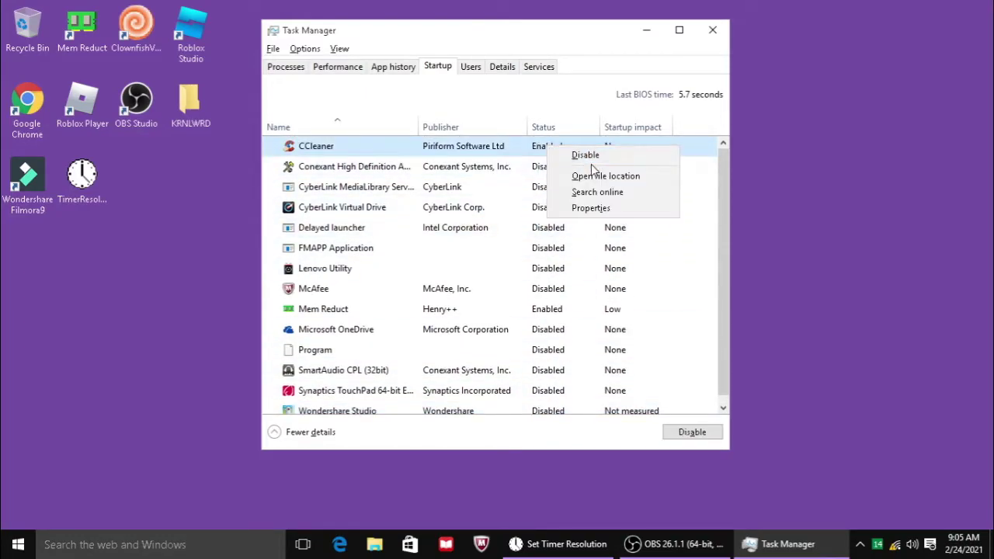
click(591, 161)
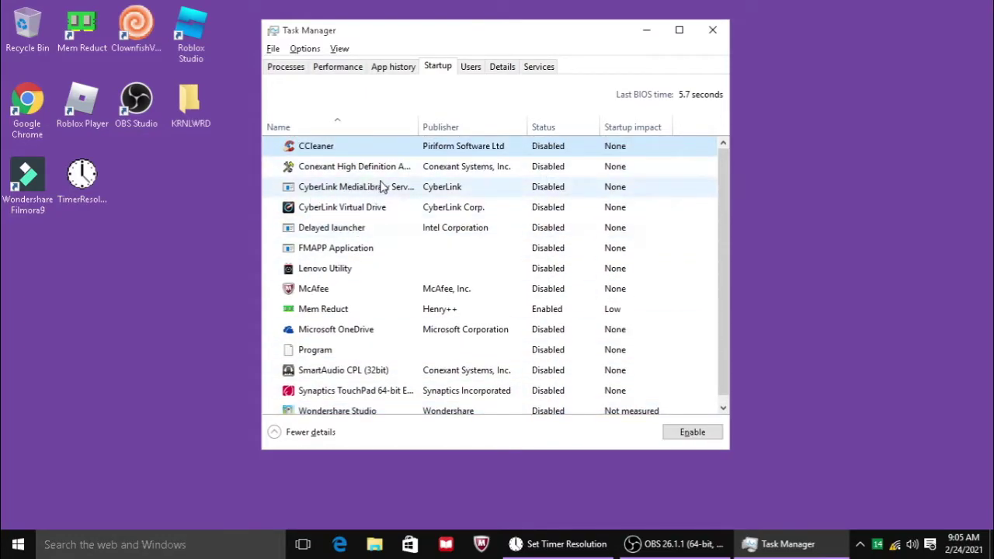
scroll(385, 195, down, 1)
scroll(442, 257, up, 1)
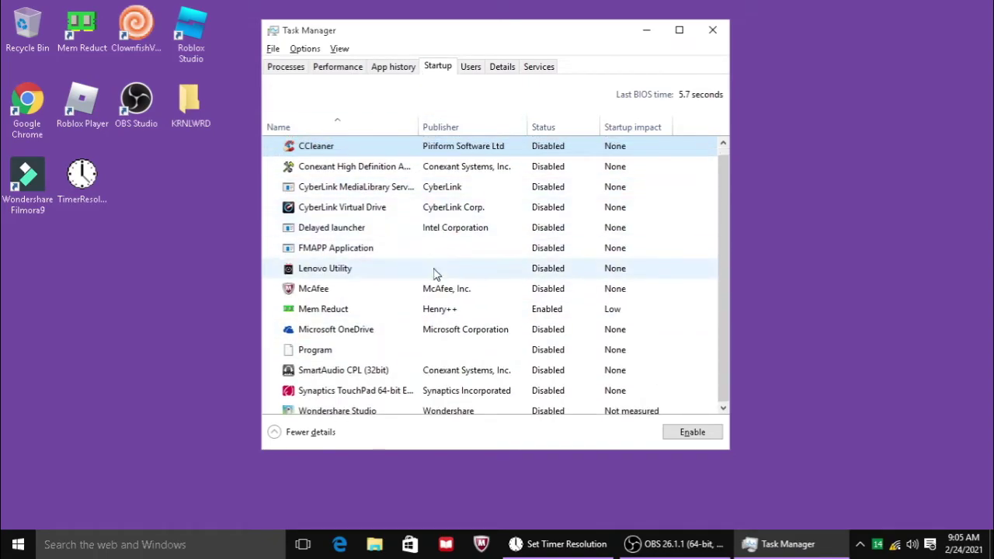
scroll(435, 273, down, 1)
scroll(490, 325, up, 1)
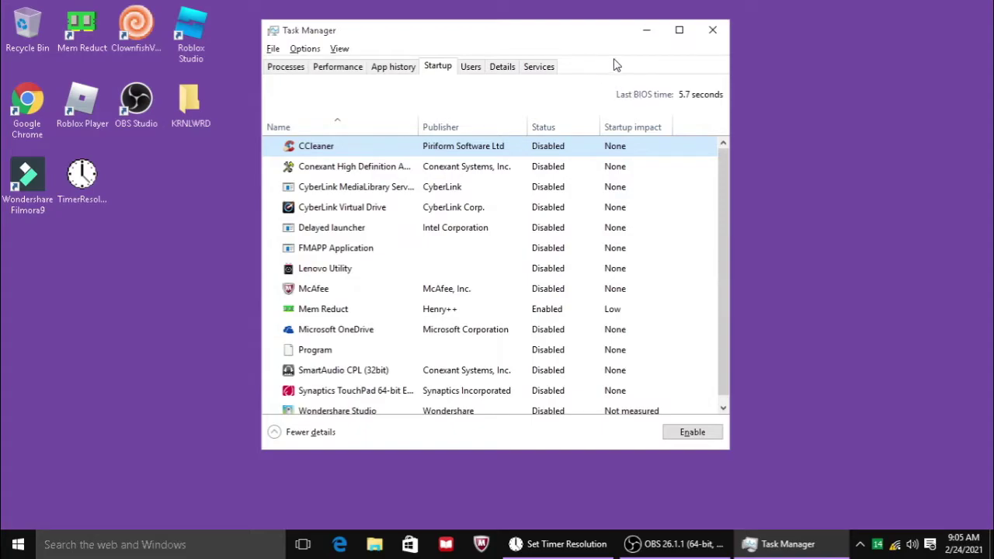
Minimize Task Manager, open the Windows privacy settings and turn off the SmartScreen Filter for Windows Store apps.
click(646, 30)
click(17, 543)
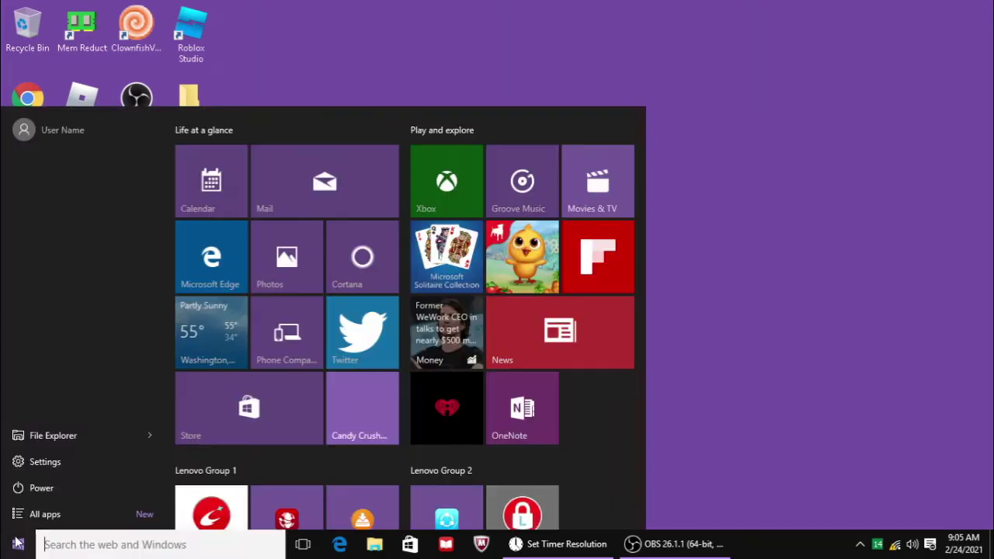
click(45, 462)
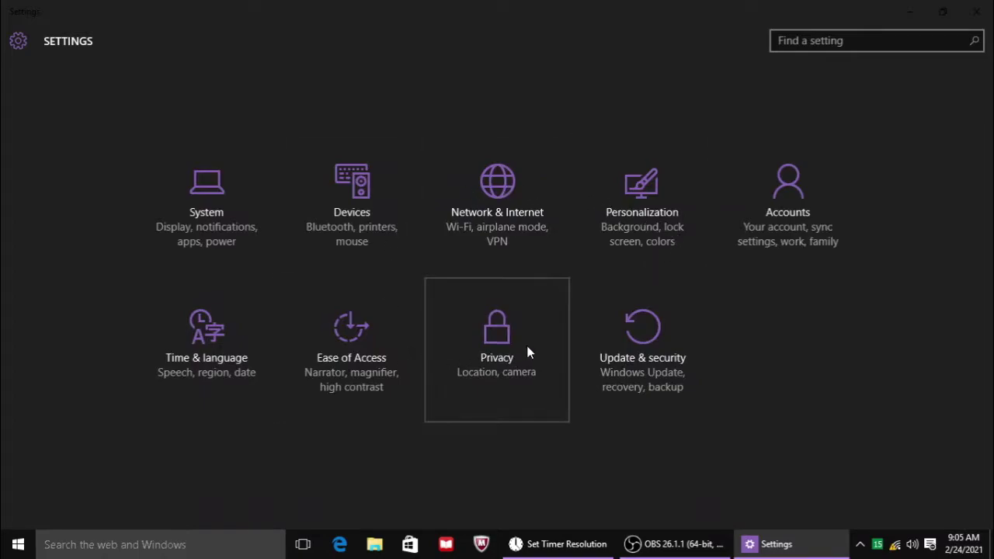
click(468, 361)
click(261, 263)
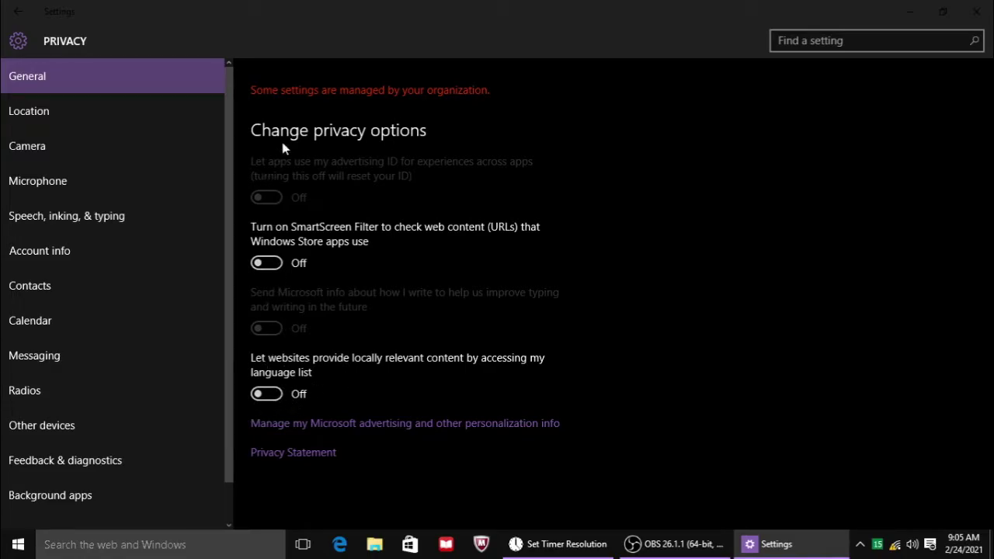
Review the location privacy settings and turn off location services for this account.
click(149, 121)
scroll(300, 300, down, 5)
scroll(299, 303, up, 3)
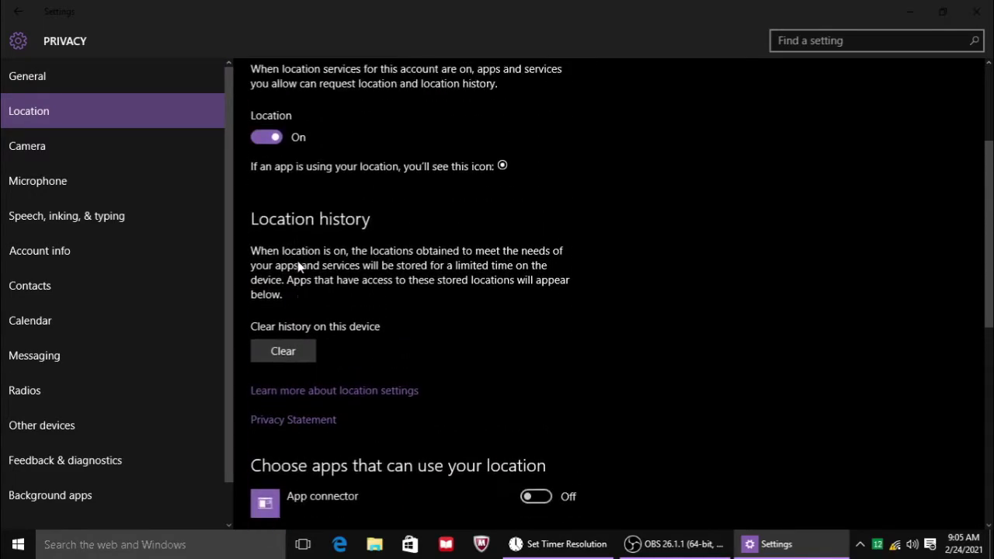
scroll(443, 315, down, 5)
scroll(452, 332, up, 3)
scroll(452, 328, down, 5)
scroll(490, 234, up, 9)
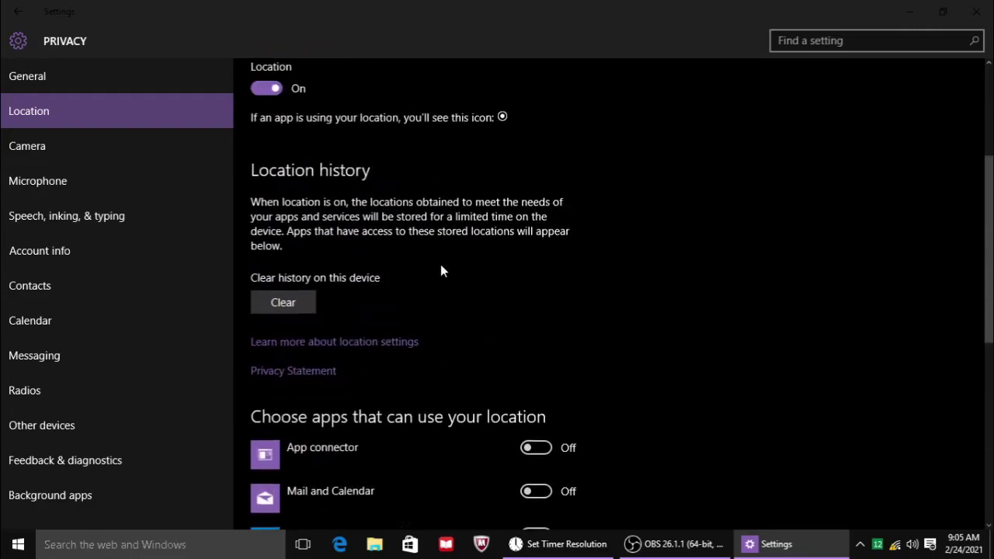
click(306, 315)
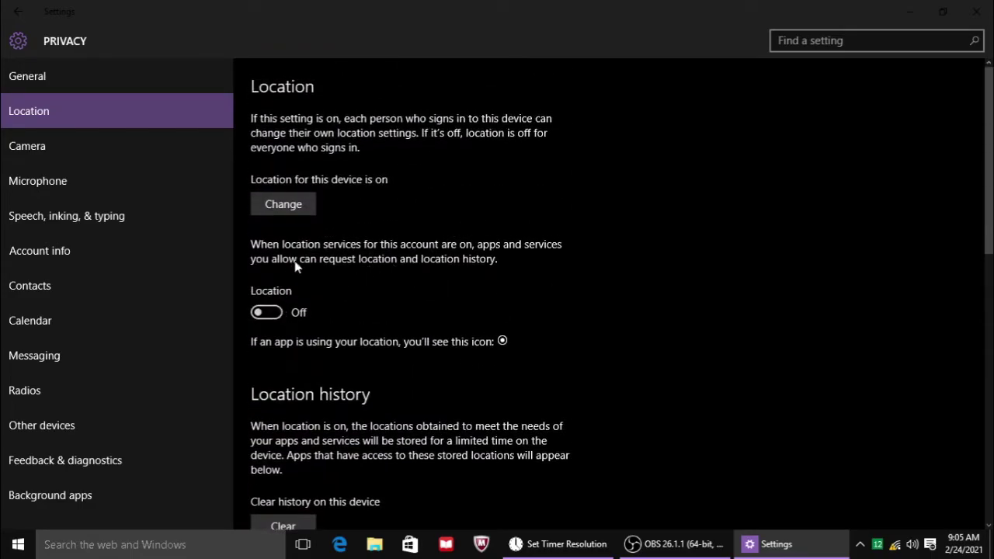
Clear the location history stored on this device.
scroll(310, 315, down, 4)
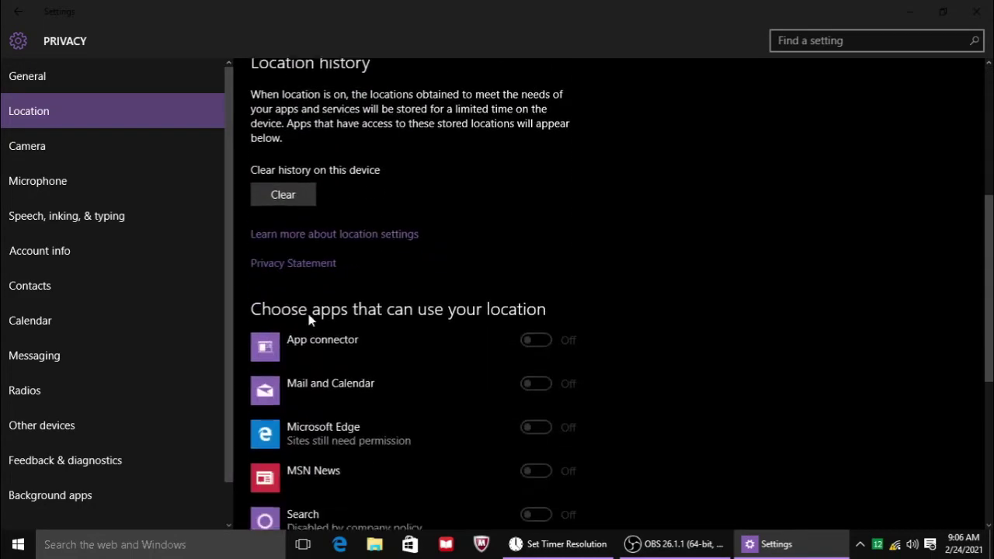
scroll(303, 318, up, 2)
click(284, 388)
scroll(383, 307, up, 2)
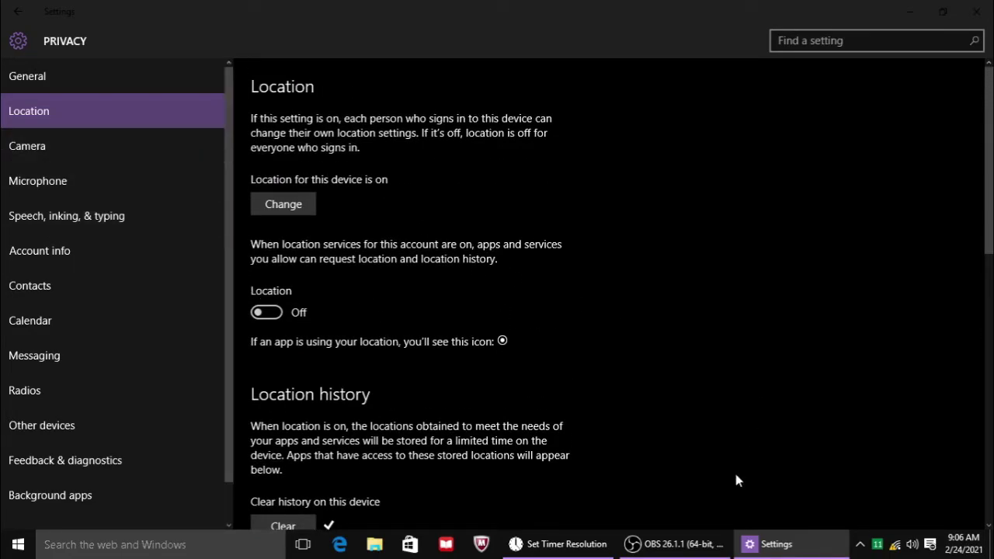
Examine the privacy settings for camera, microphone, speech, inking and typing, and account info.
click(74, 146)
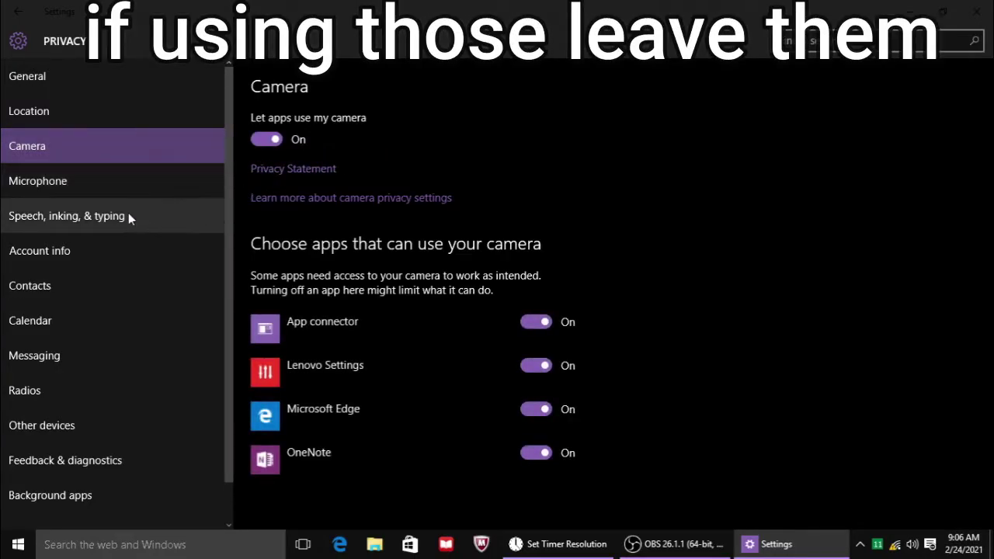
click(132, 188)
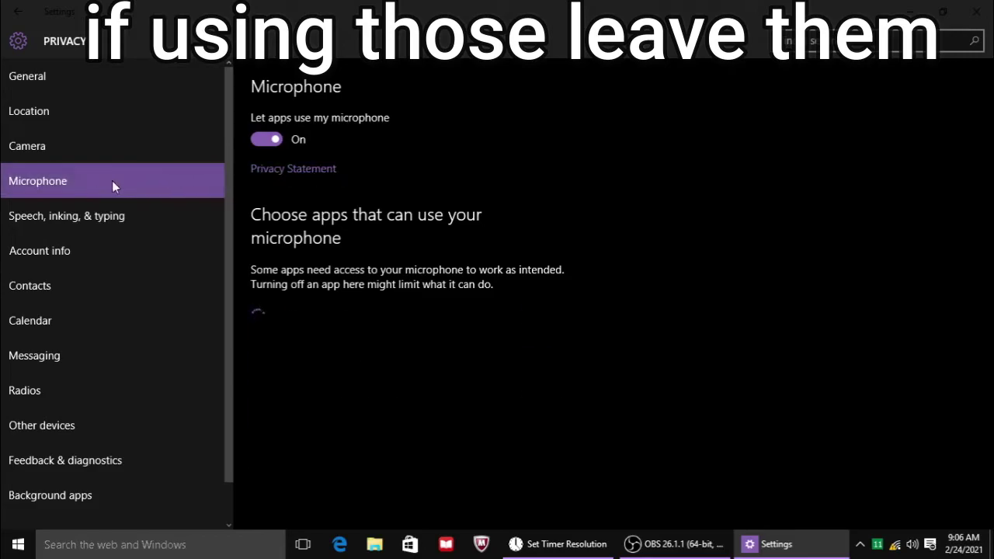
click(5, 228)
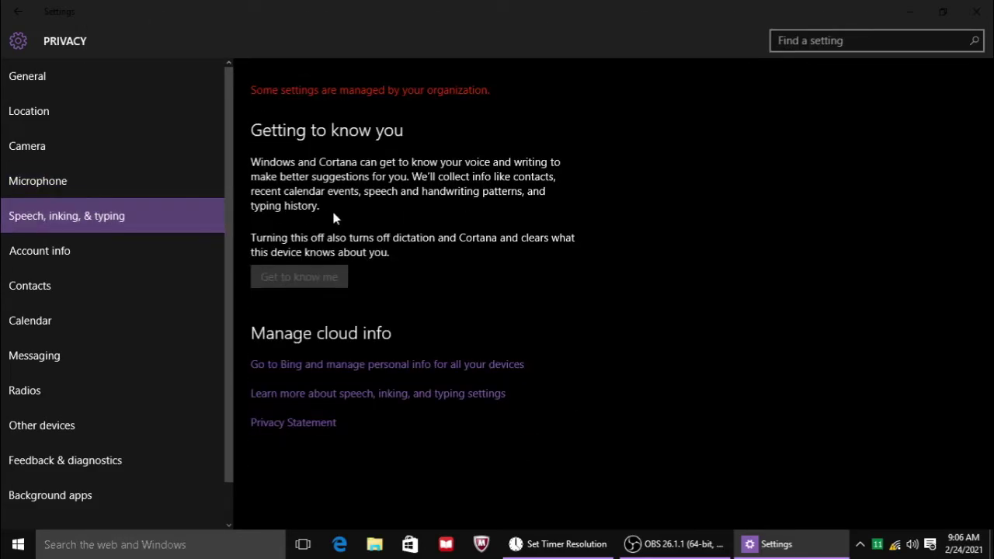
click(109, 259)
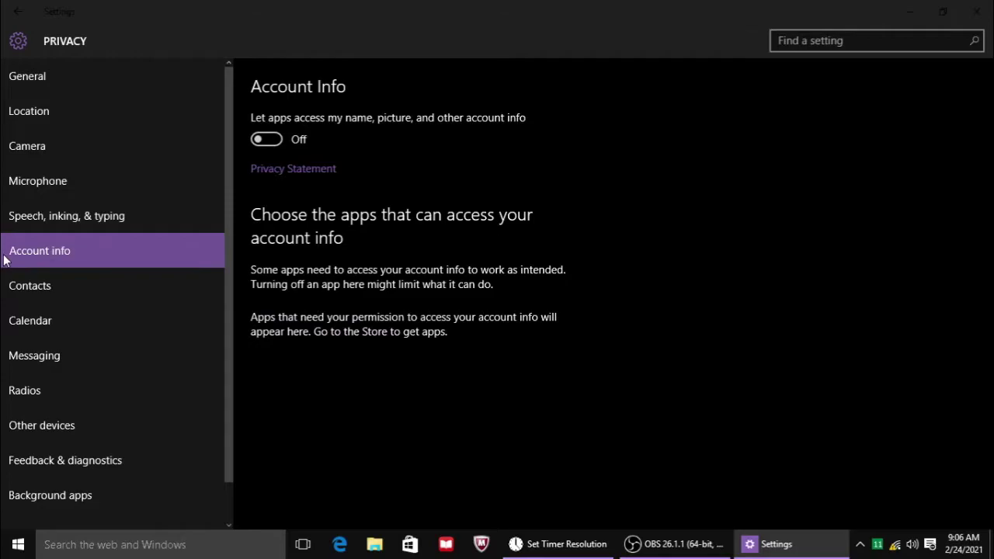
Switch contacts access for the first listed app and view the calendar access settings.
click(26, 278)
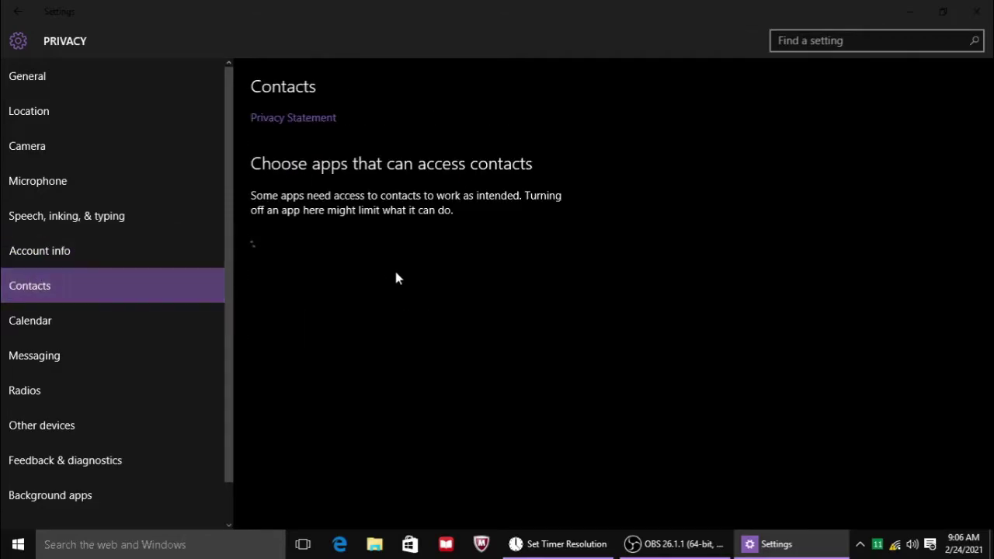
click(539, 246)
click(128, 311)
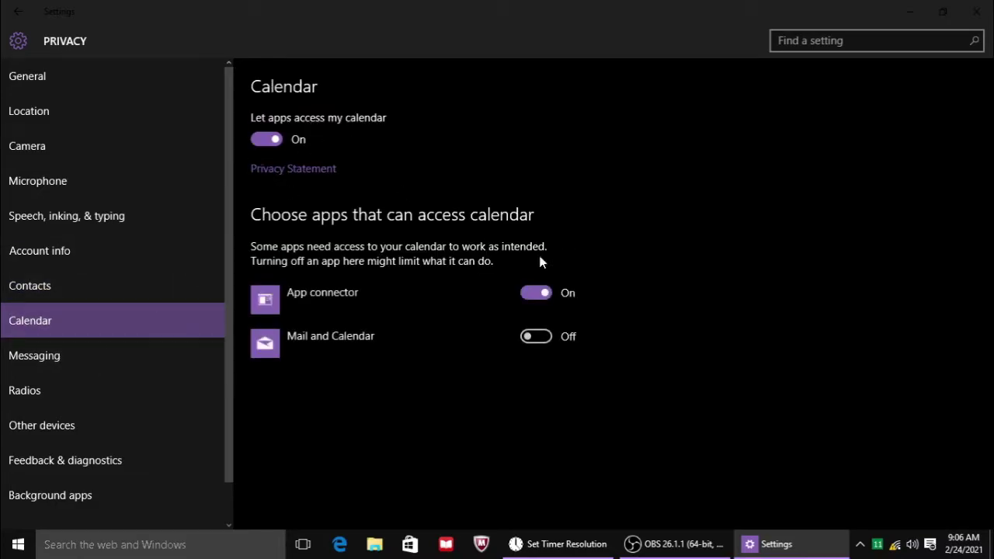
Turn off app permission to read or send messages and check the radios privacy settings.
click(109, 355)
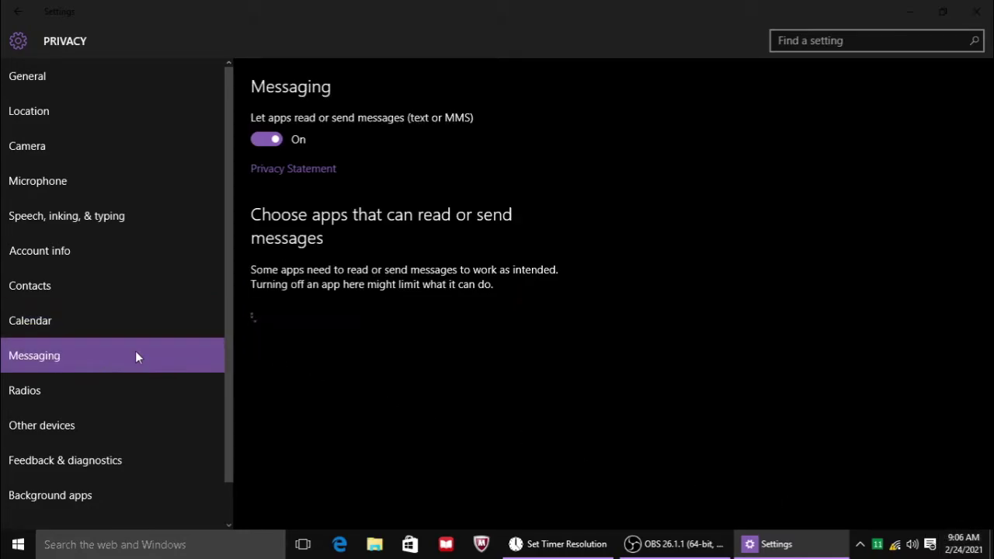
click(275, 139)
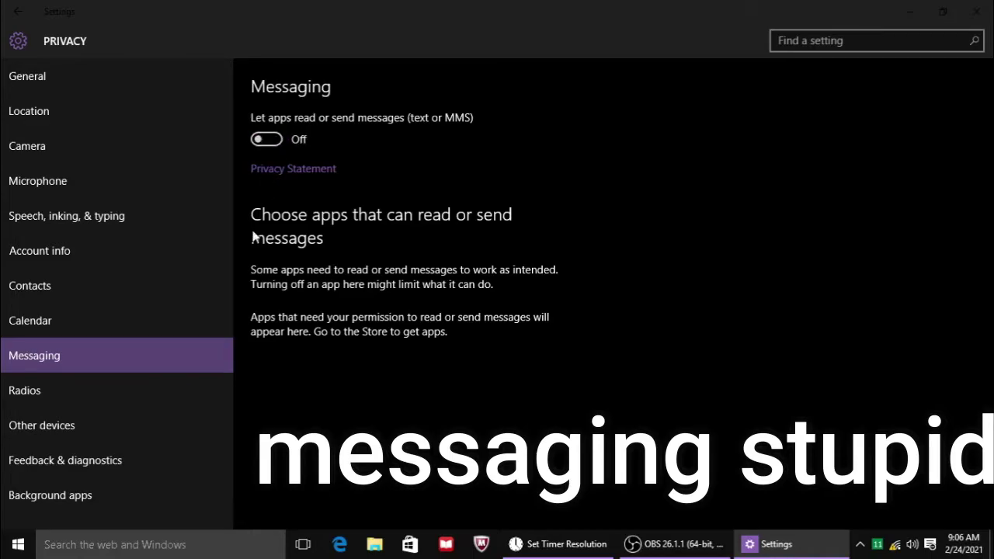
click(110, 400)
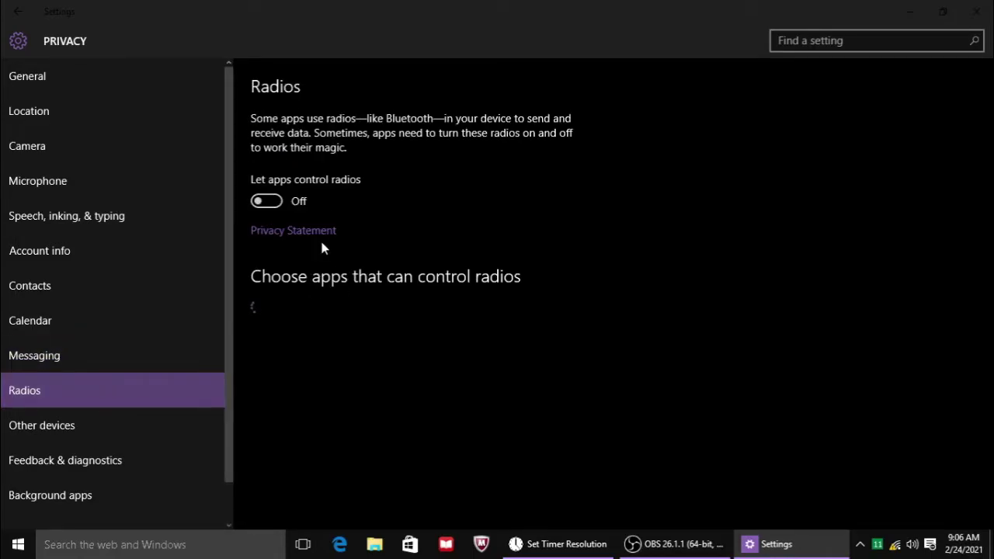
Under the privacy settings for other devices, turn off trusted device access for Lenovo Settings, Lenovo Companion and all apps using the laptop.
click(77, 431)
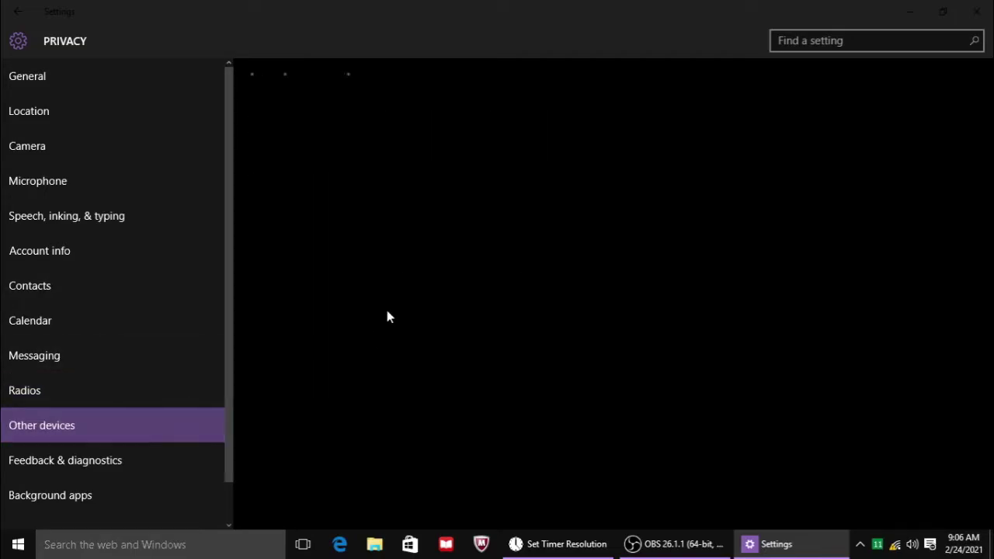
scroll(375, 244, down, 3)
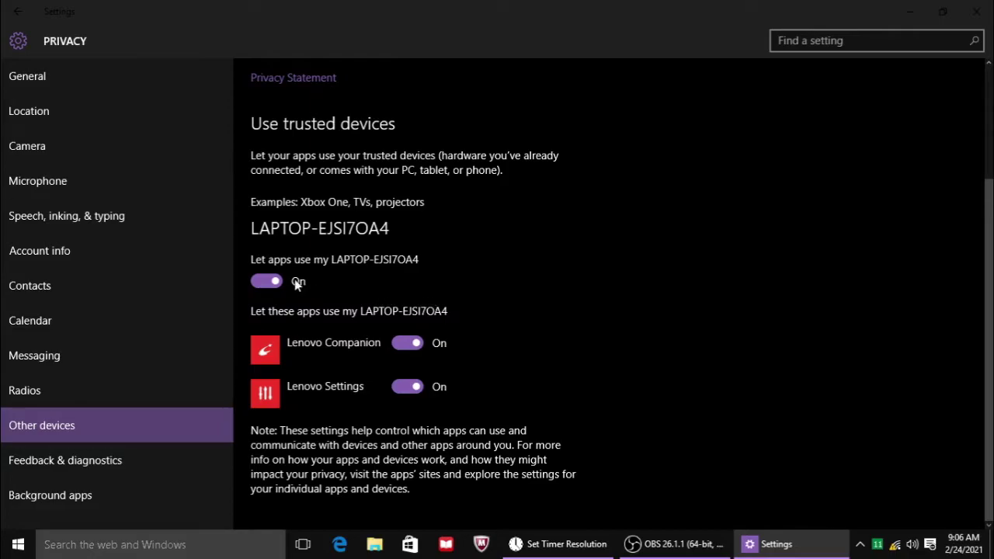
scroll(373, 292, up, 2)
scroll(373, 292, down, 2)
click(407, 386)
click(407, 343)
click(266, 281)
scroll(393, 300, up, 2)
scroll(446, 313, down, 3)
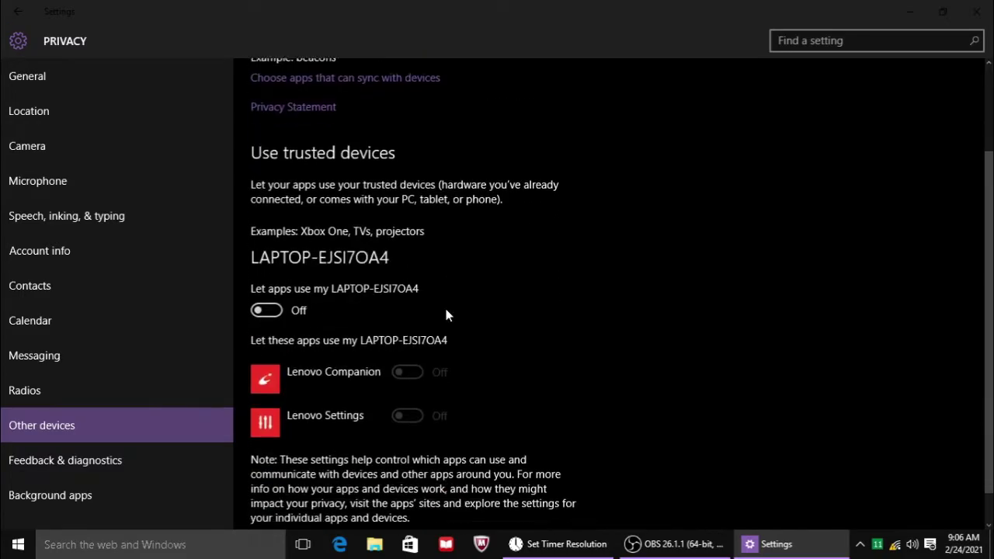
scroll(442, 231, up, 3)
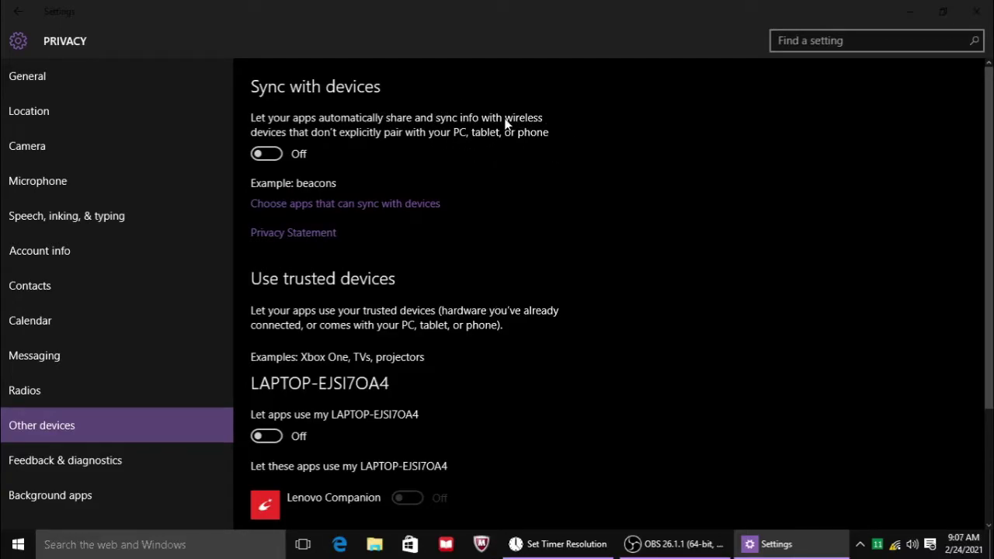
scroll(366, 245, down, 3)
scroll(368, 215, up, 3)
scroll(344, 271, down, 3)
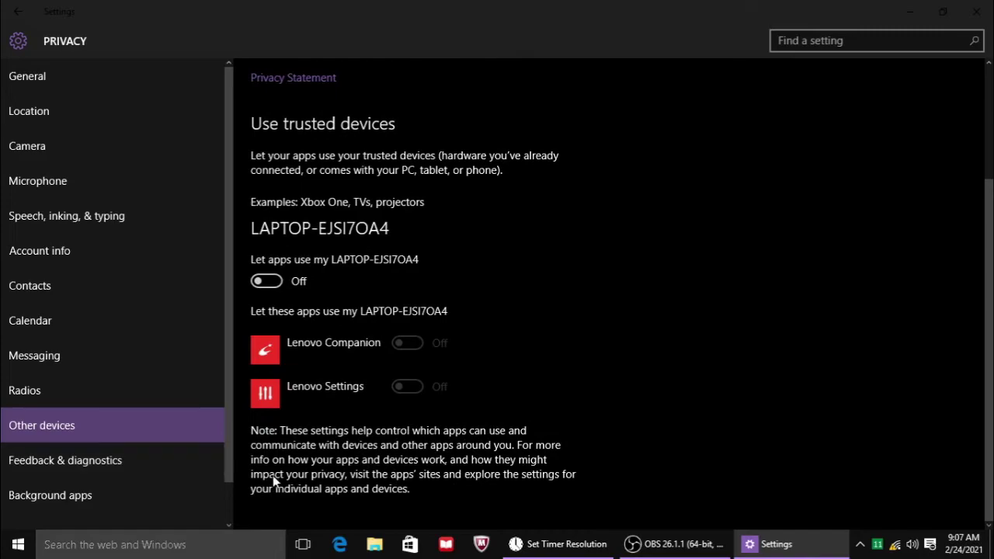
Set the frequency at which Windows asks for feedback to Never.
click(169, 464)
click(352, 187)
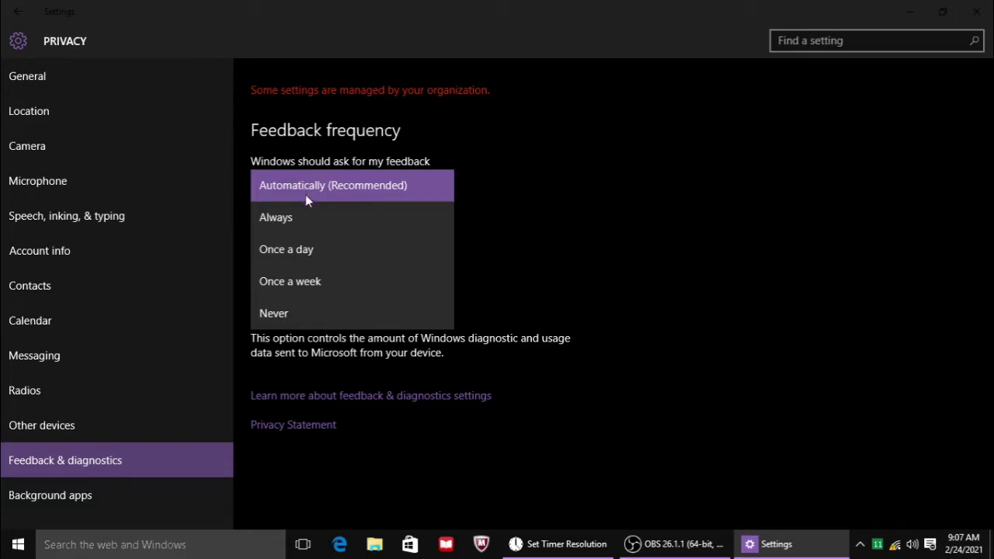
click(335, 325)
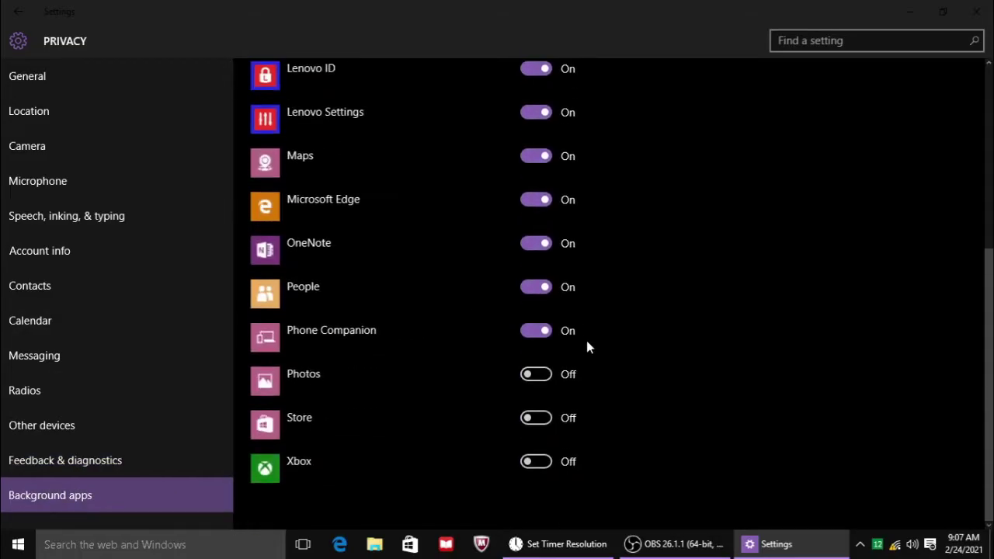
Turn off background running for Phone Companion, People and OneNote.
scroll(604, 329, up, 5)
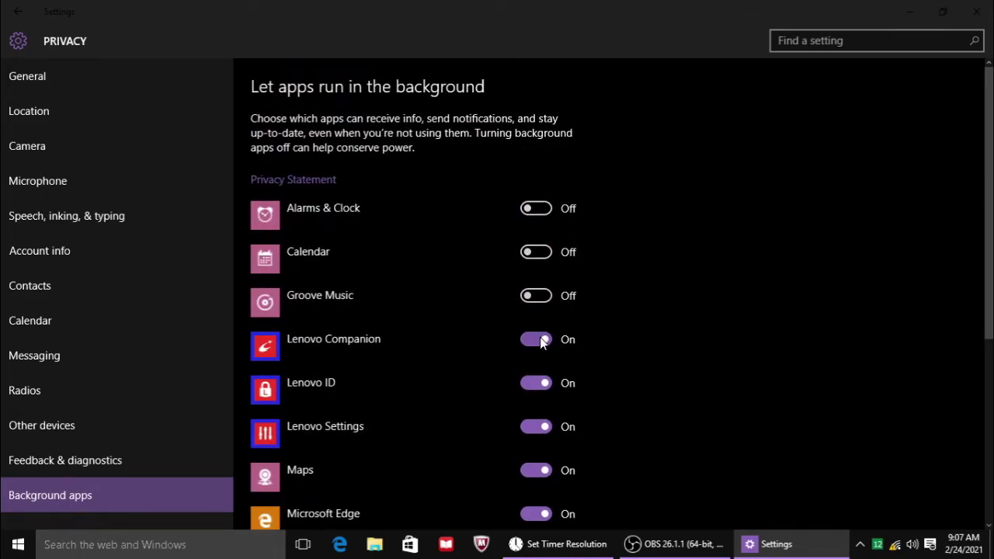
scroll(541, 337, down, 4)
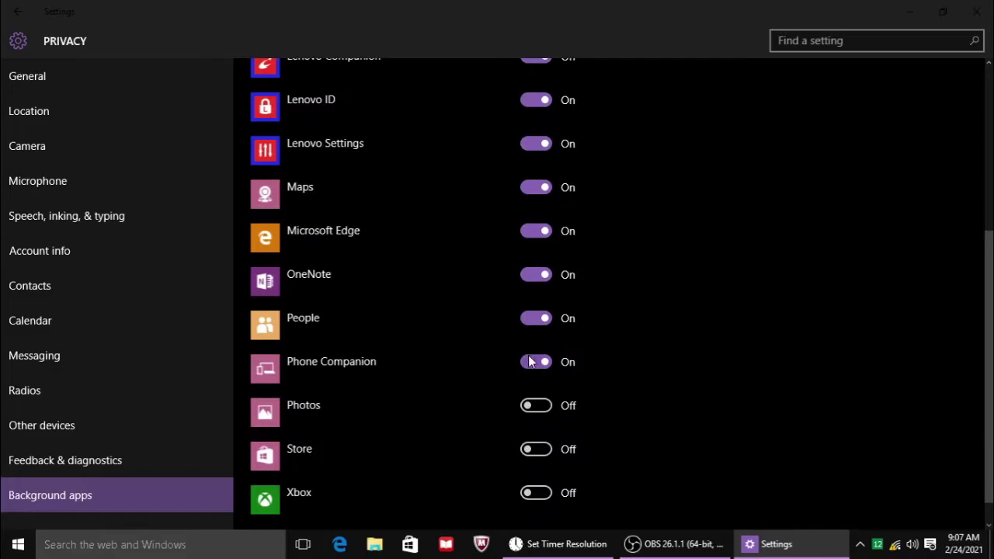
click(536, 364)
click(547, 322)
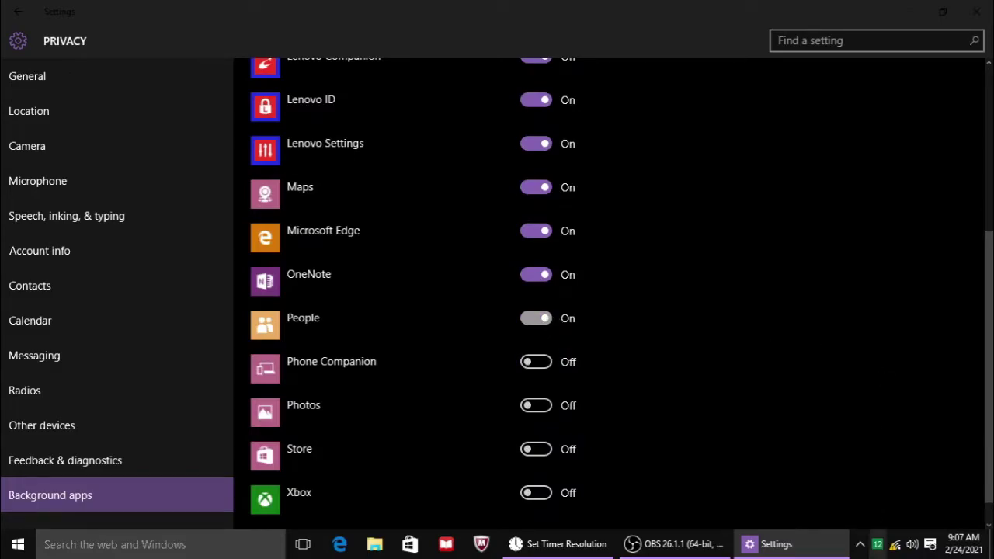
click(551, 276)
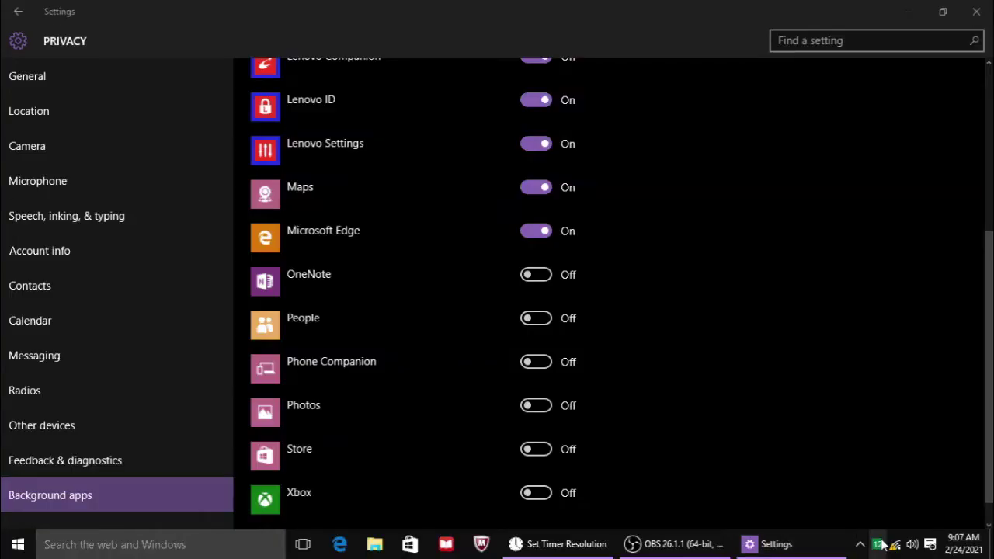
Clean the system memory with Mem Reduct.
right_click(879, 546)
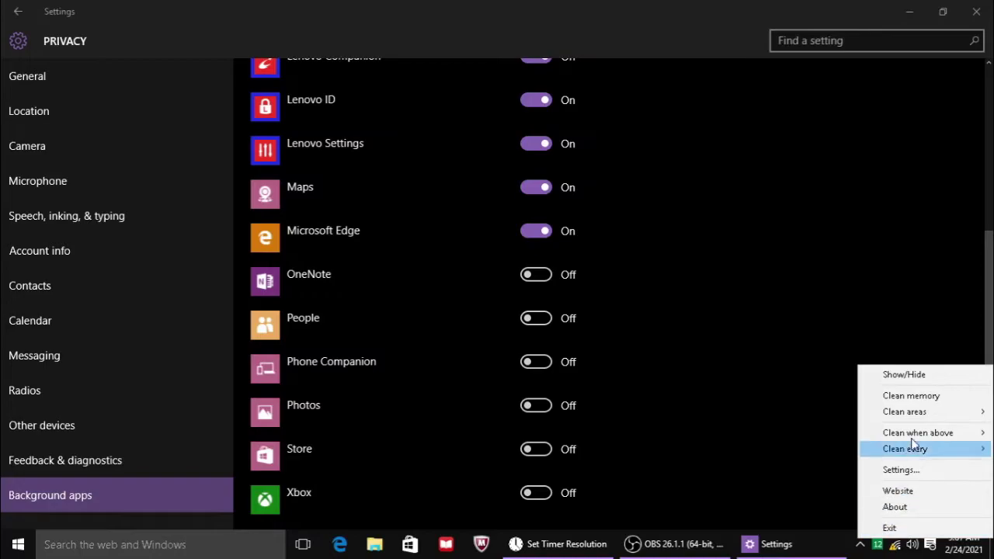
click(920, 397)
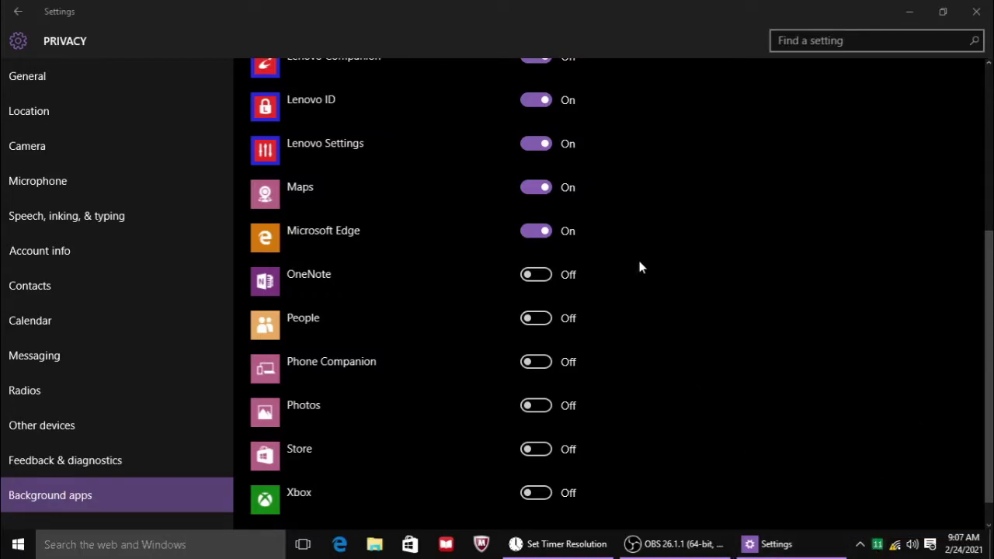
Stop Microsoft Edge, Maps, Lenovo Settings and Lenovo ID from running in the background.
click(534, 233)
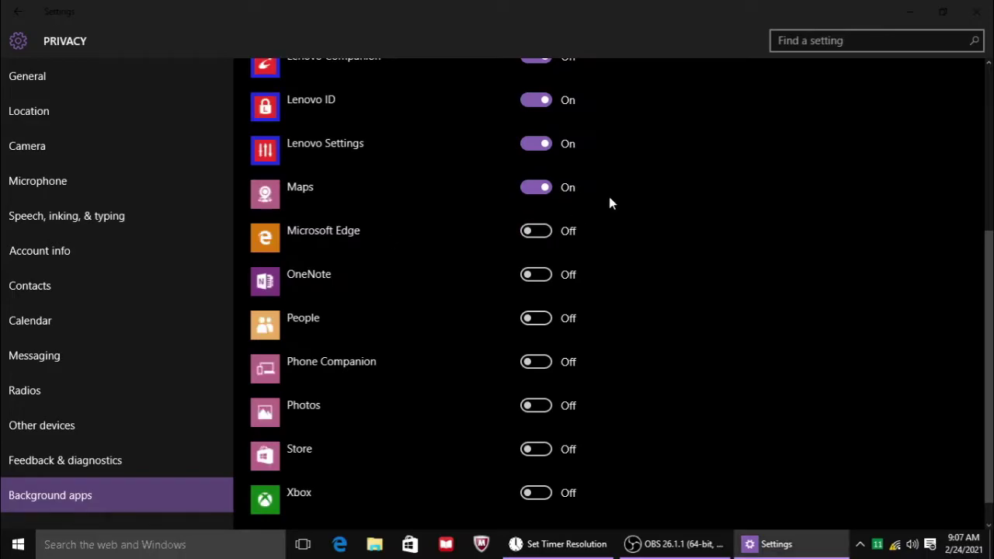
click(538, 189)
click(540, 146)
scroll(548, 222, up, 1)
scroll(548, 221, down, 2)
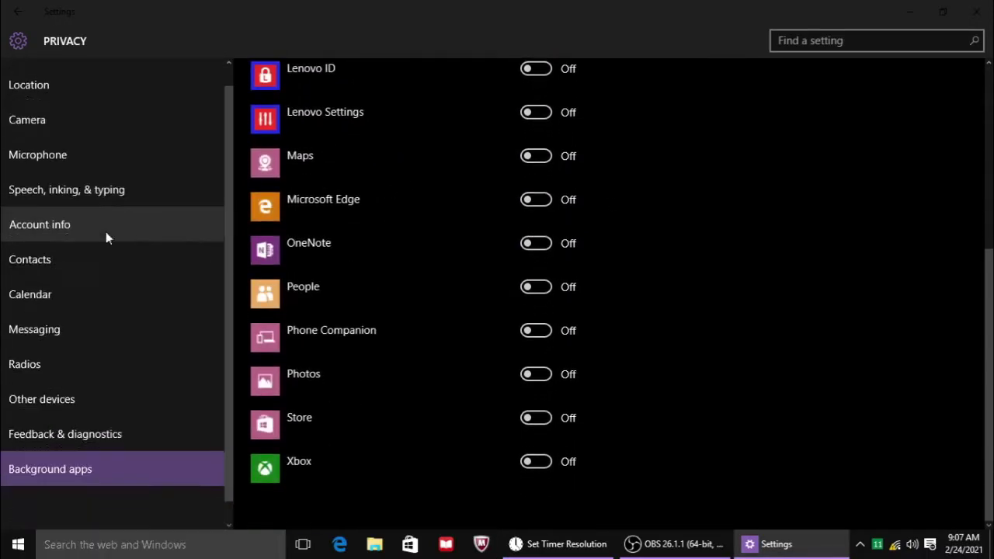
scroll(27, 475, down, 1)
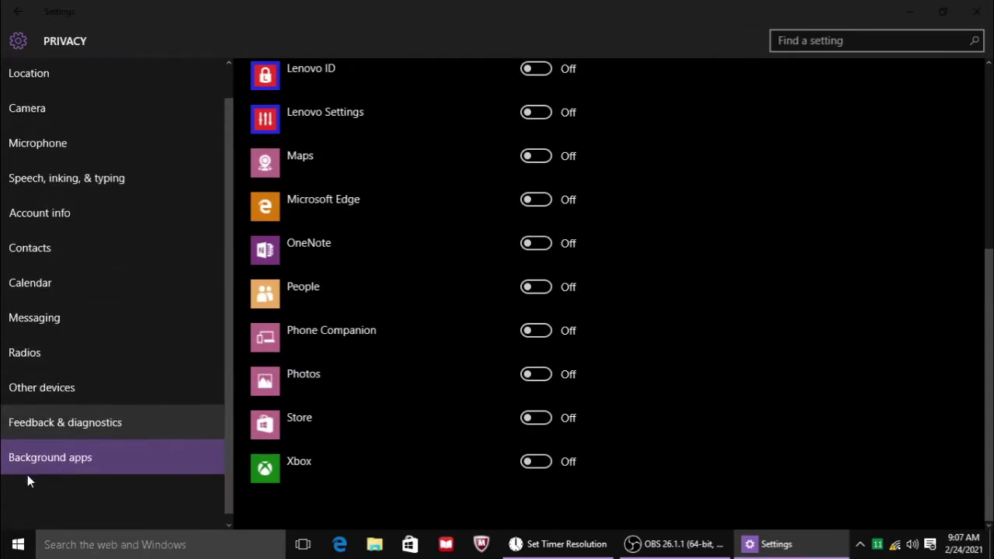
scroll(132, 349, up, 1)
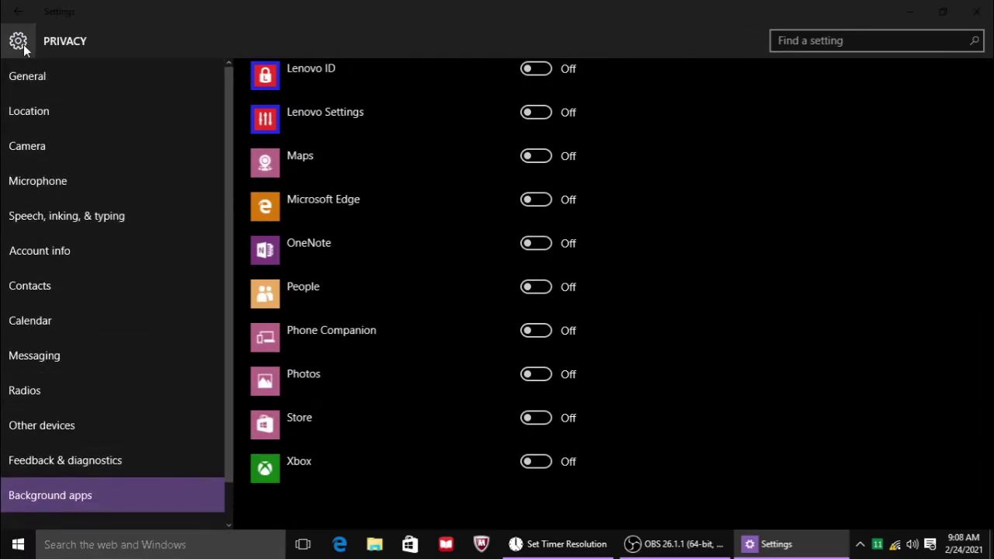
Return to the settings overview and review the notification options in the System settings.
click(11, 8)
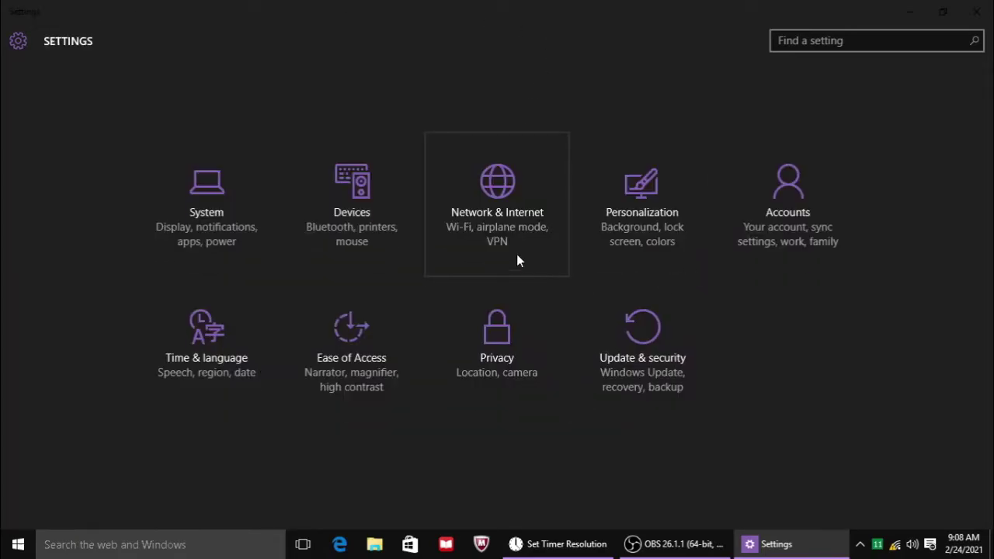
click(227, 199)
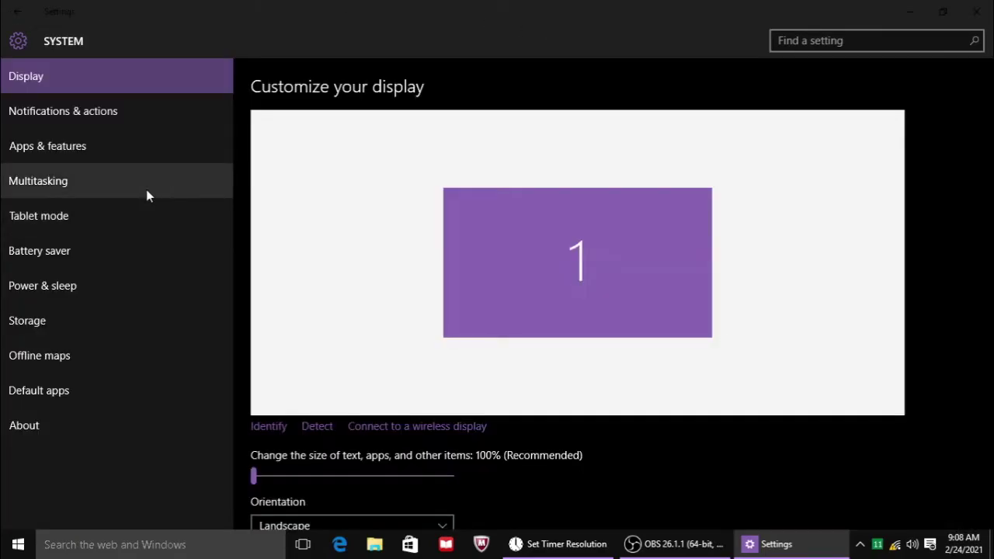
click(186, 126)
scroll(322, 306, down, 3)
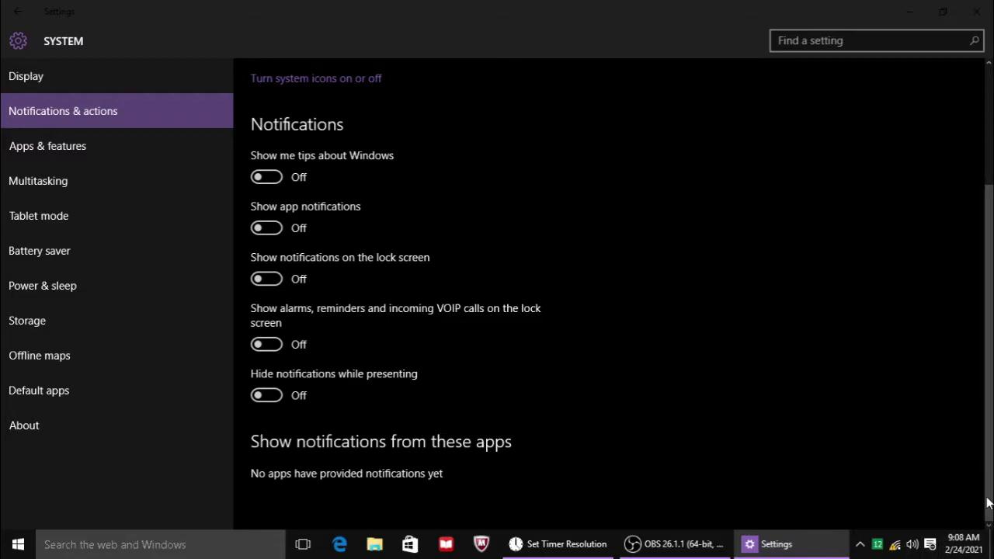
key(super+d)
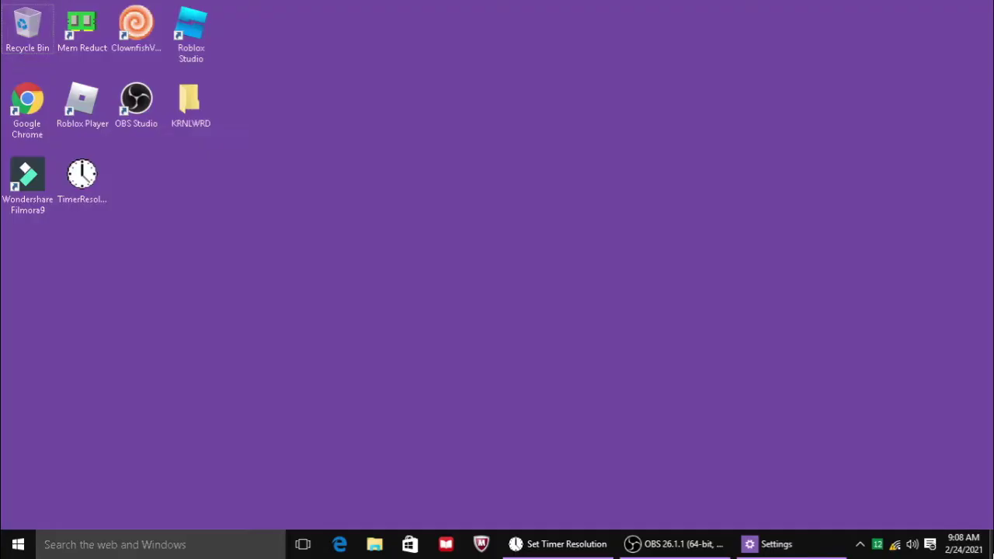
key(super+d)
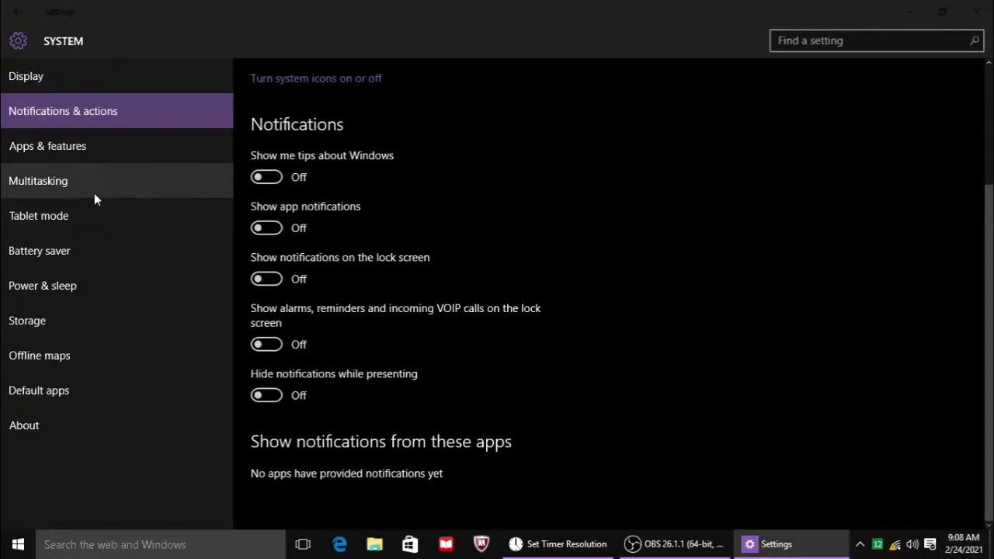
Review the largest installed apps under Apps & features and check the running processes in Task Manager.
click(74, 146)
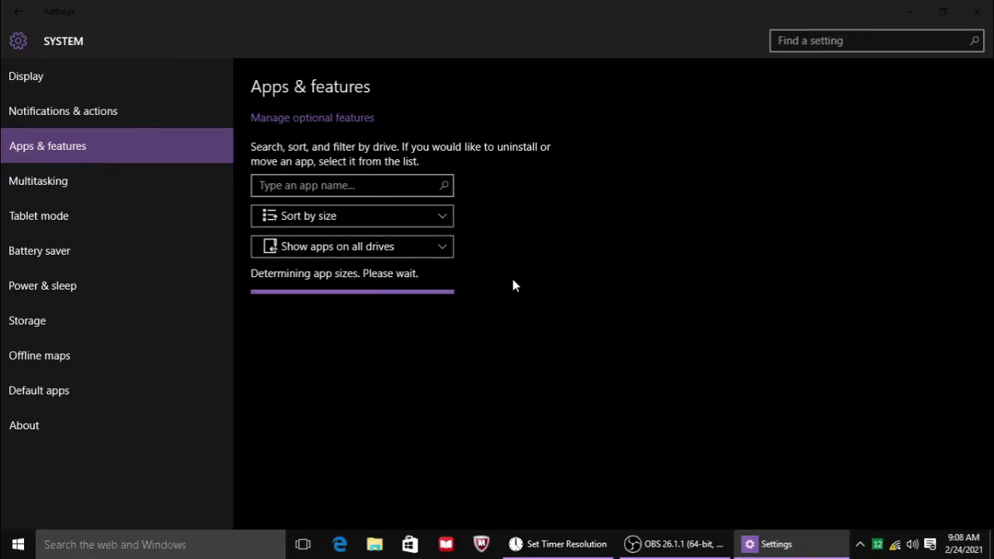
scroll(506, 277, down, 2)
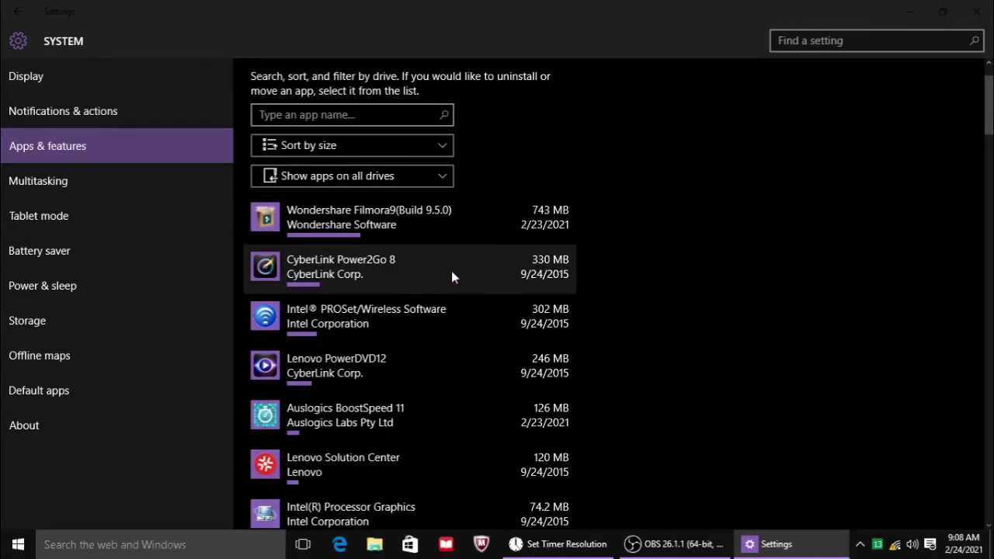
scroll(423, 287, down, 4)
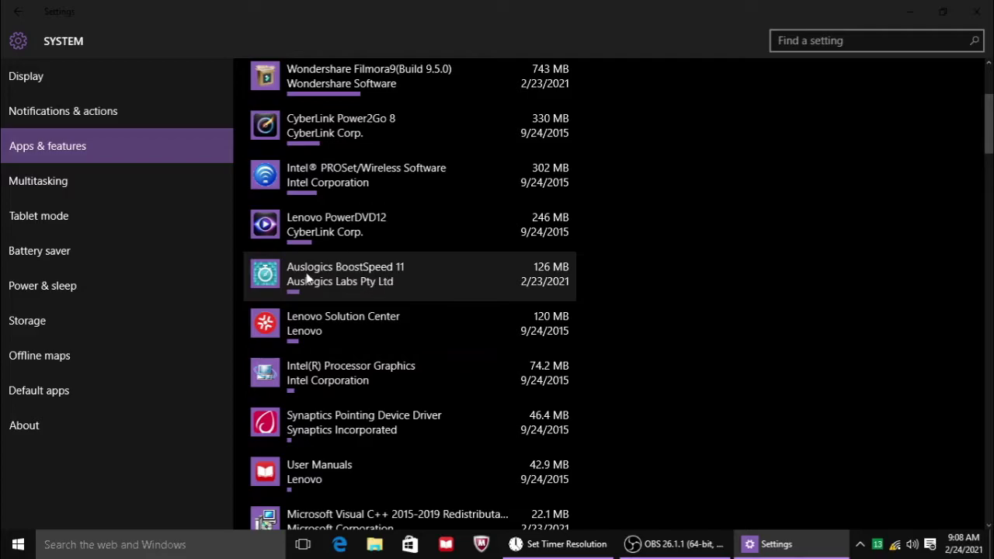
key(ctrl+shift+Escape)
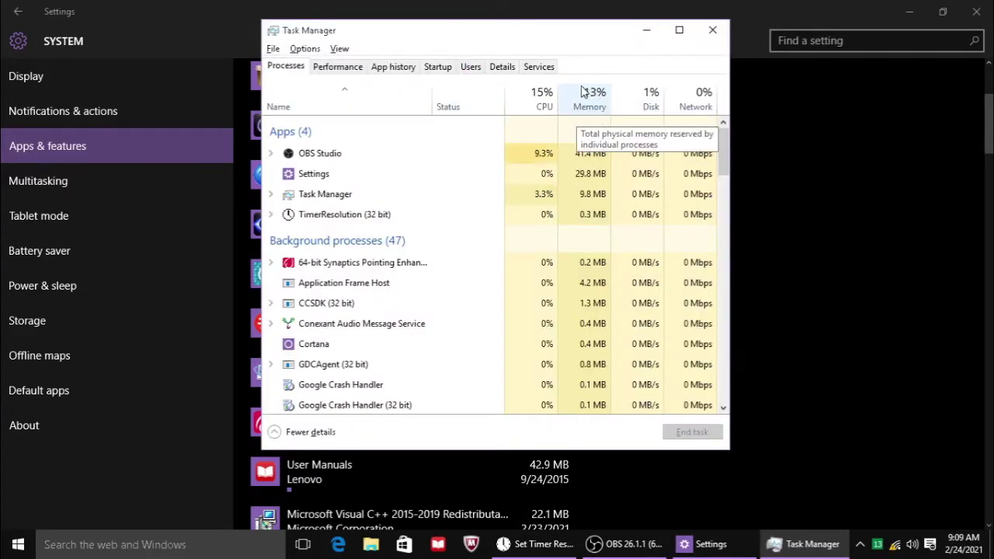
click(713, 30)
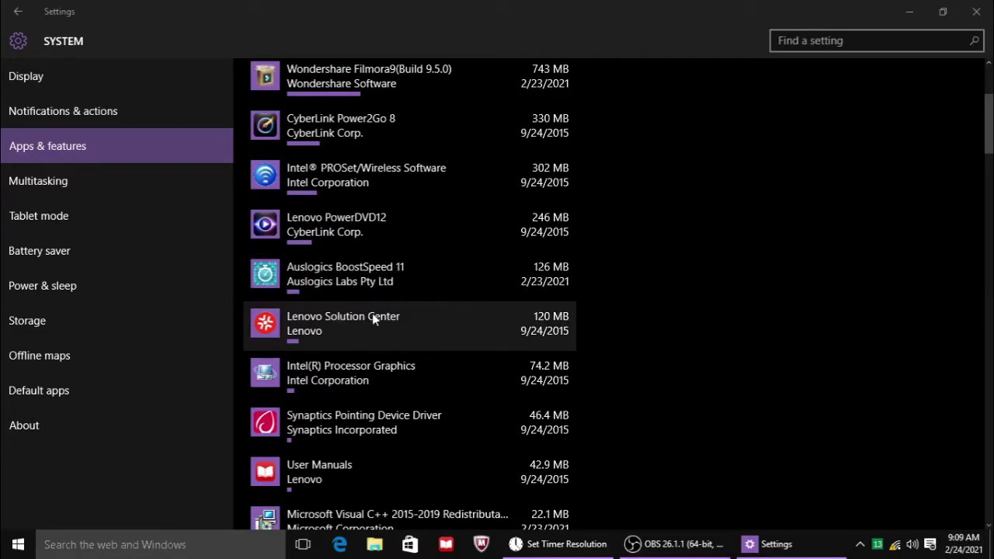
Find SHAREit in the installed apps list and uninstall it.
scroll(322, 333, down, 5)
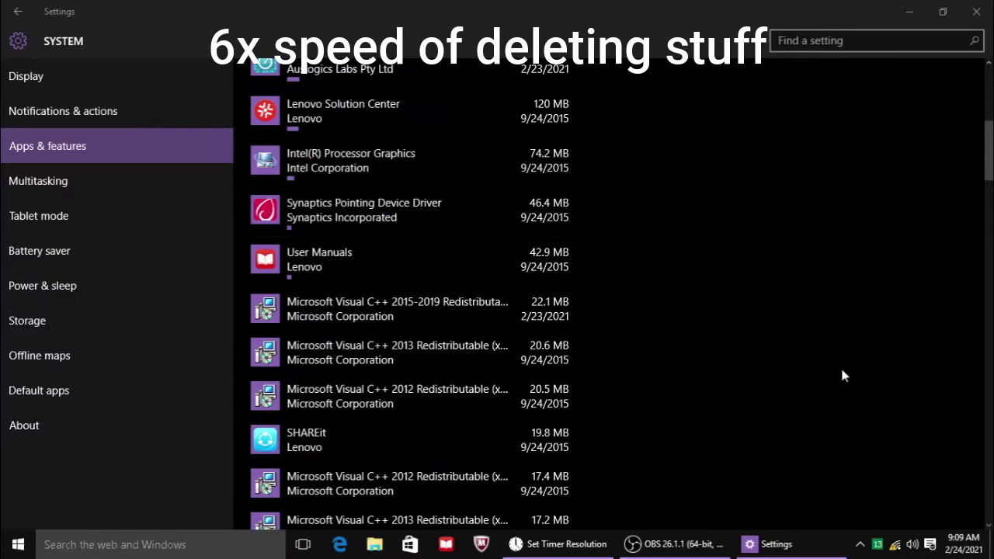
scroll(412, 310, down, 2)
click(311, 364)
scroll(412, 311, down, 4)
click(535, 202)
click(620, 168)
scroll(388, 280, down, 2)
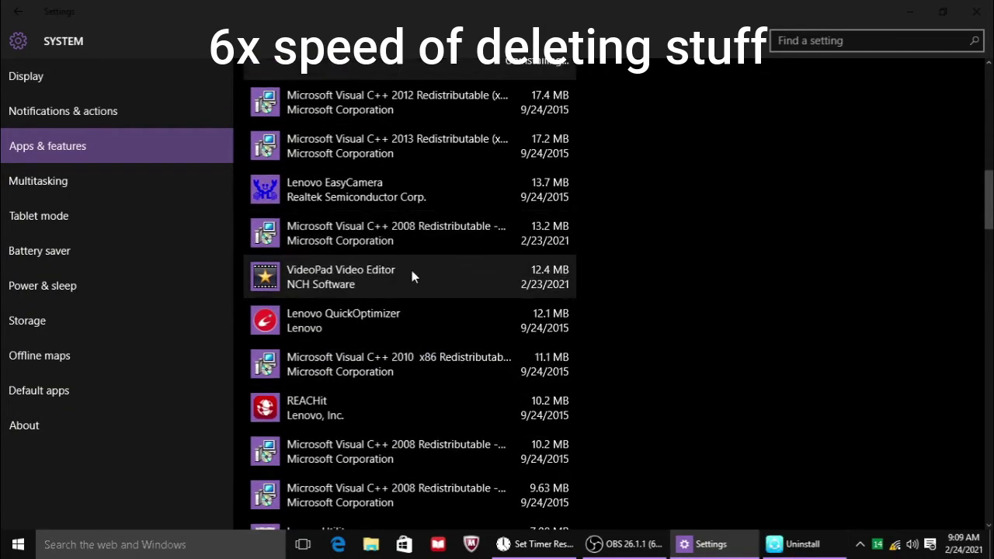
click(568, 324)
Uninstall VideoPad Video Editor and work through its uninstall prompts.
click(342, 276)
click(536, 311)
click(608, 246)
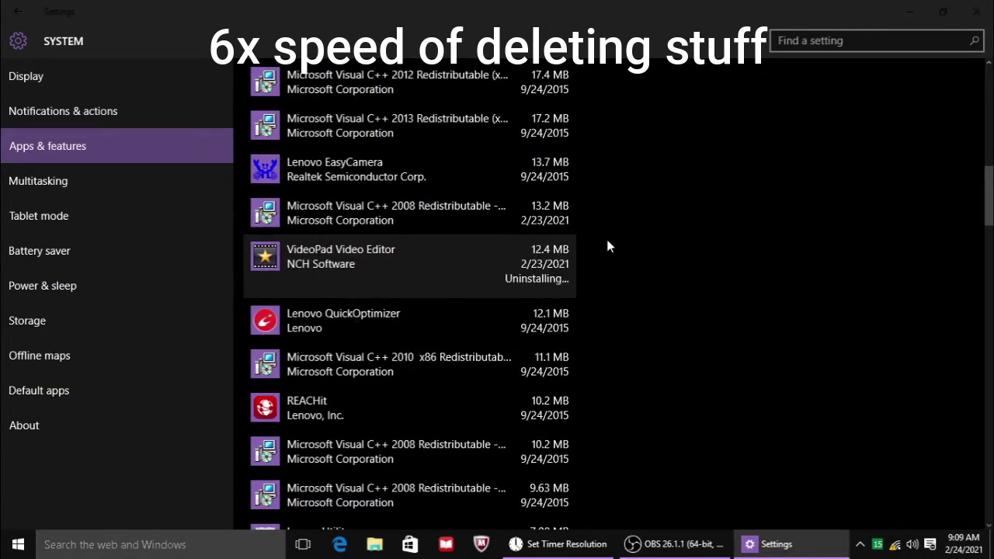
click(342, 254)
click(597, 386)
click(604, 388)
click(605, 389)
Look through the rest of the installed apps and open the Multitasking settings.
scroll(343, 331, down, 15)
scroll(426, 318, down, 15)
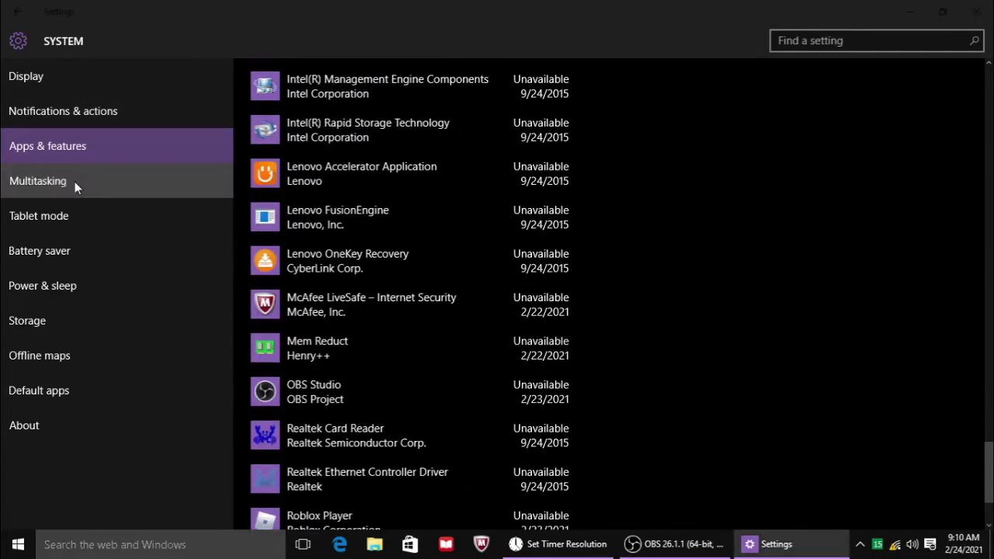
click(74, 181)
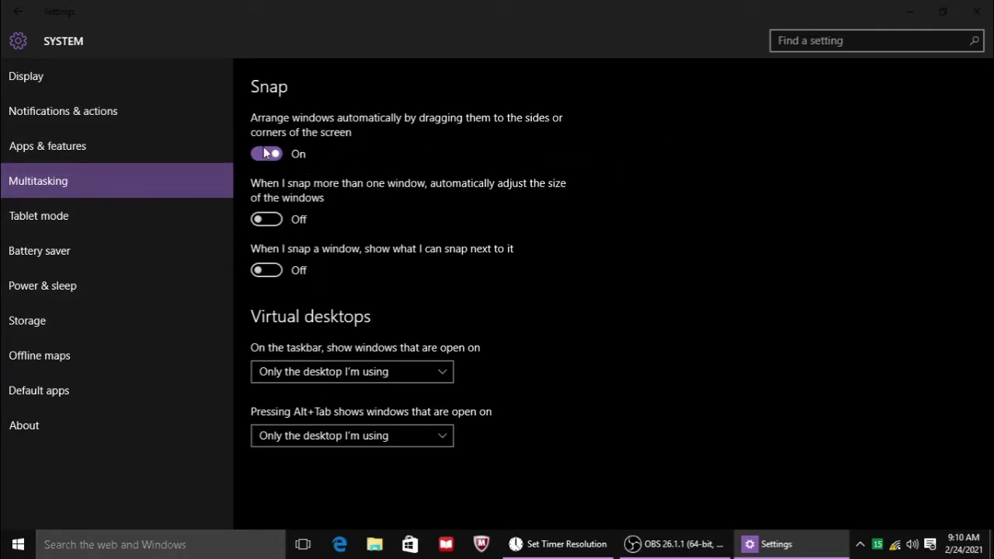
Try switching the automatic resizing of snapped windows and the snap suggestions on and back off.
click(270, 220)
click(269, 271)
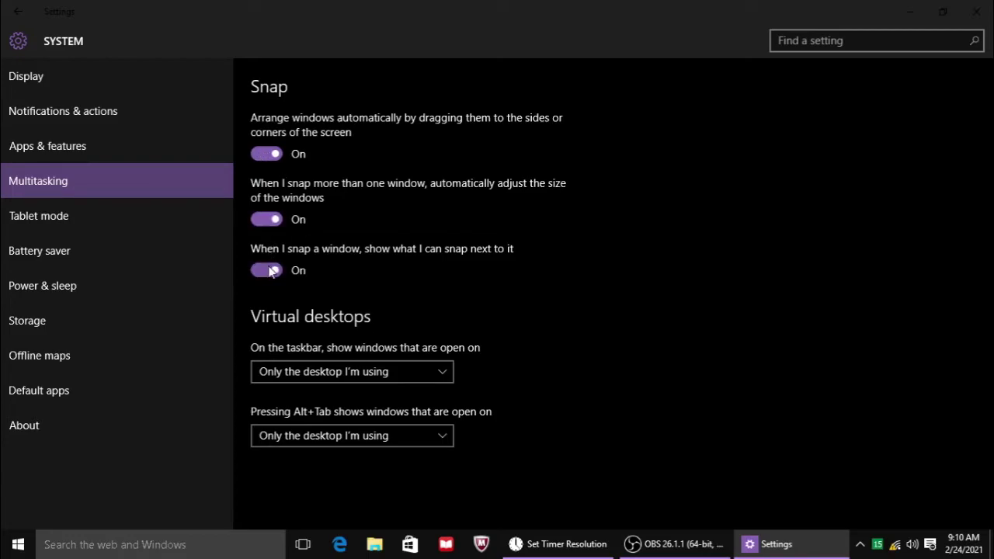
click(269, 270)
click(270, 219)
click(268, 270)
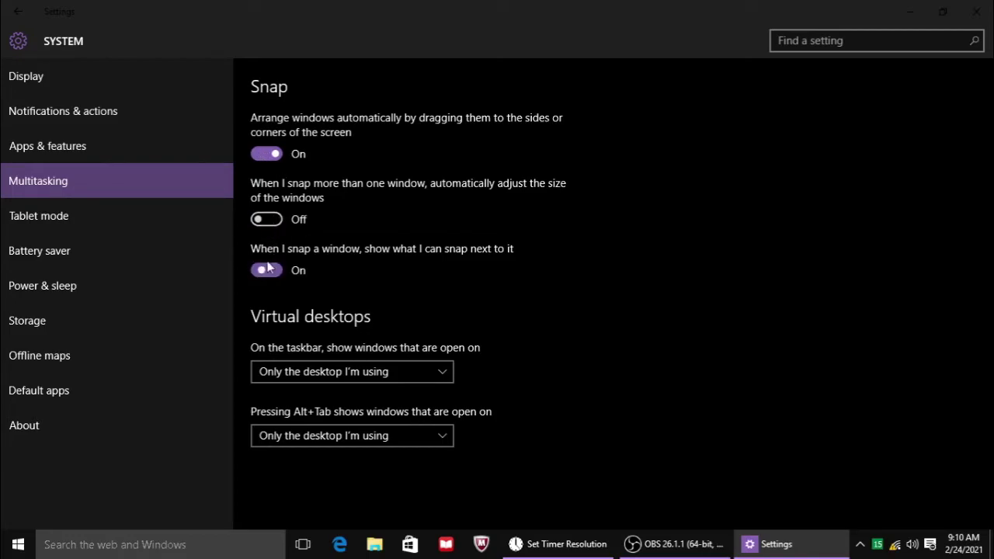
click(268, 270)
click(270, 220)
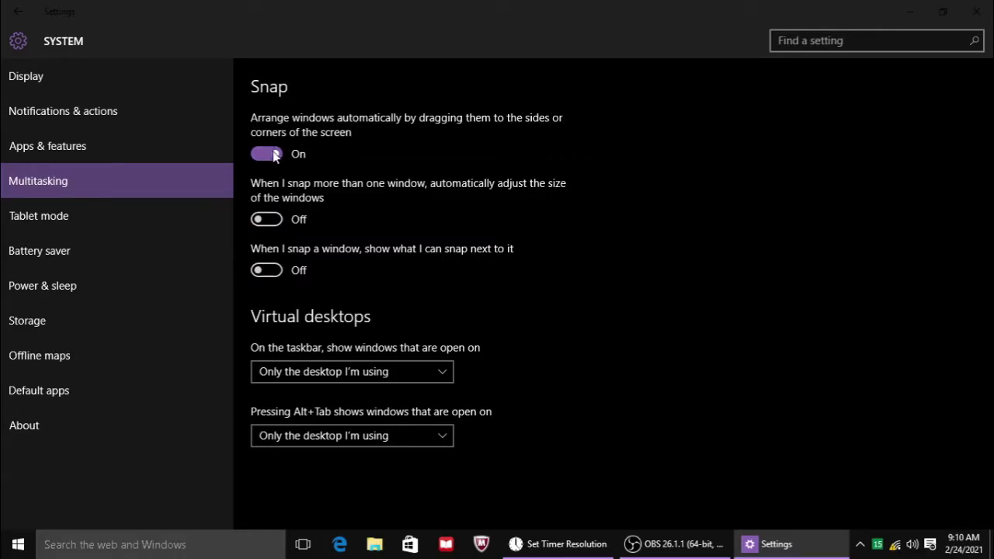
Turn off automatic window arranging and keep both virtual desktop options at Only the desktop I'm using.
click(273, 158)
click(367, 372)
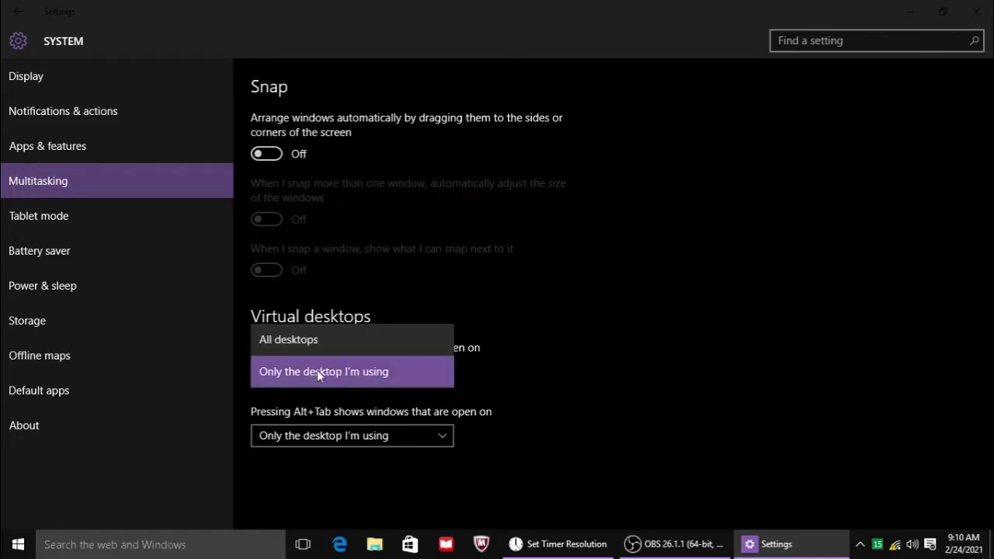
click(362, 381)
click(364, 428)
click(364, 431)
Review the tablet mode and battery saver settings.
click(67, 213)
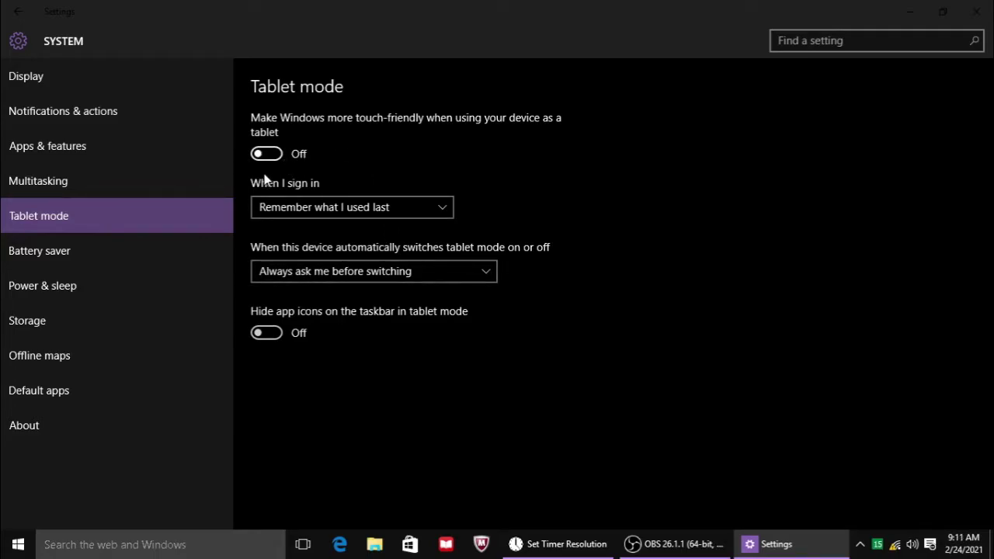
click(159, 248)
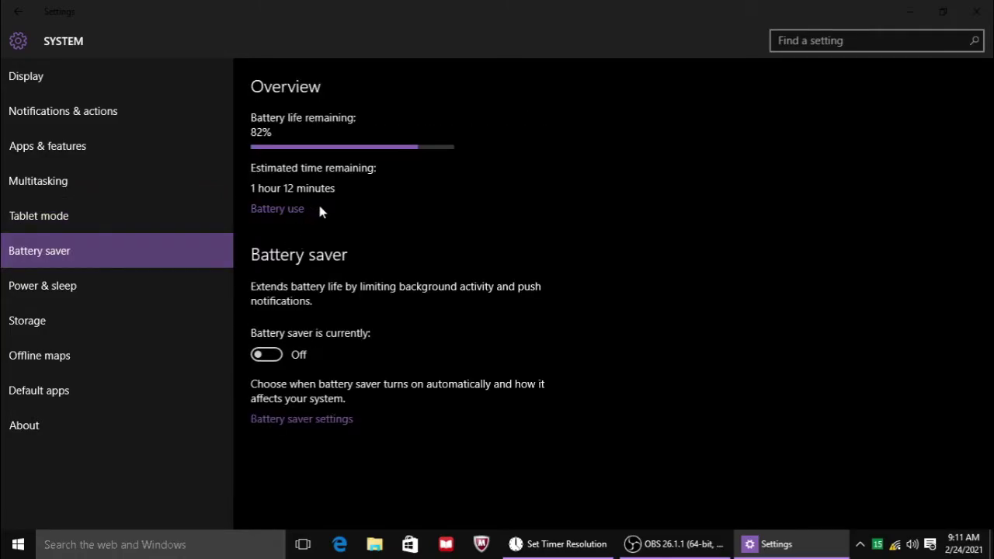
Move the Mem Reduct icon into the hidden notification area icons and clean the memory with it.
click(862, 543)
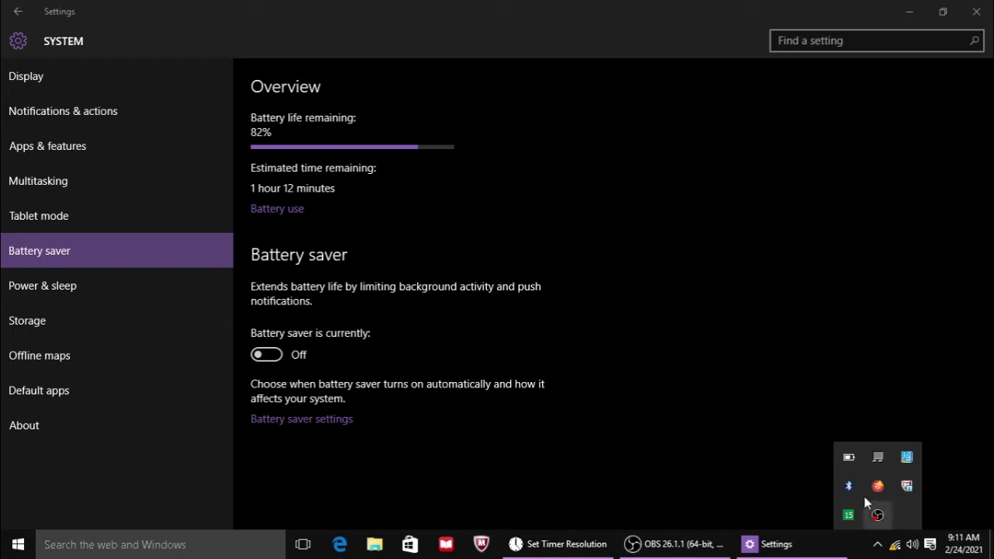
click(819, 452)
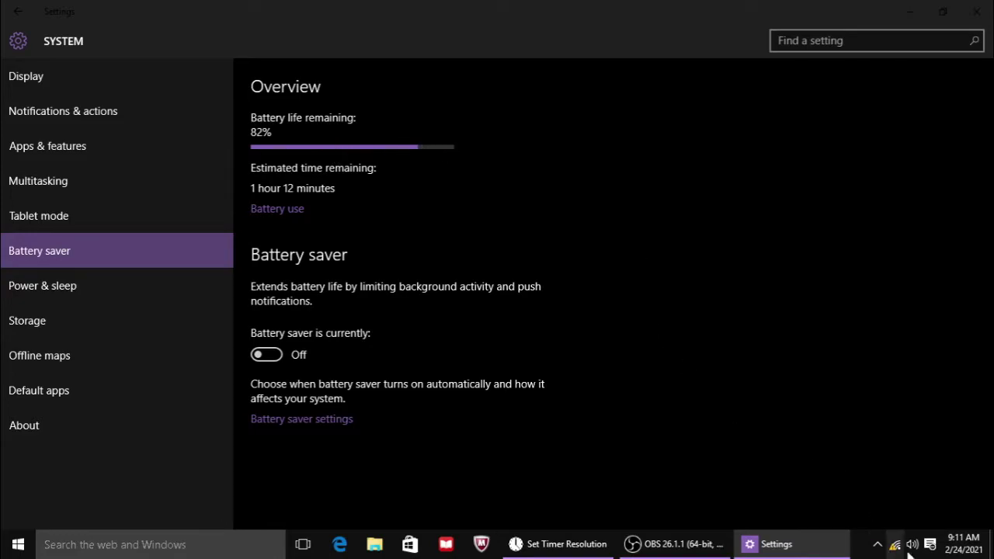
click(876, 546)
right_click(848, 518)
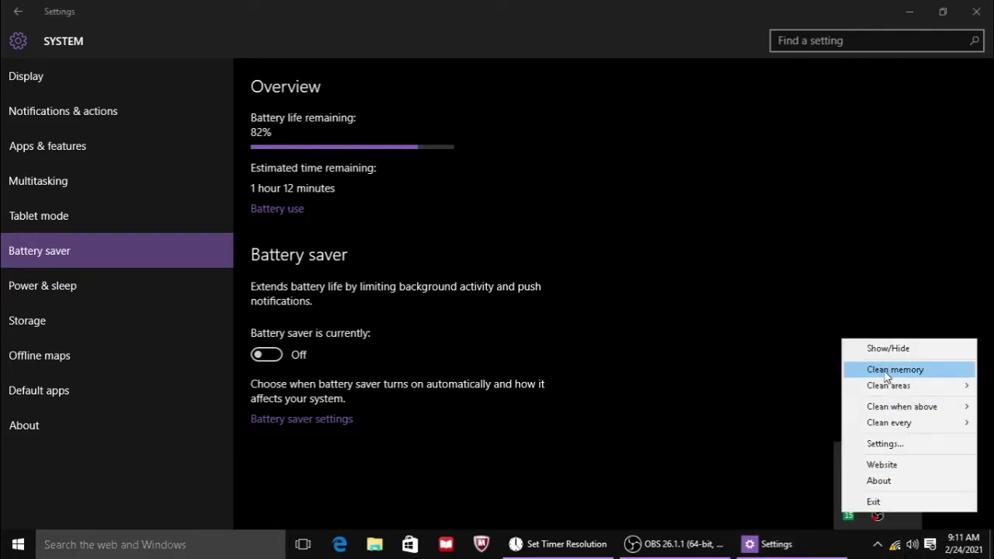
click(891, 374)
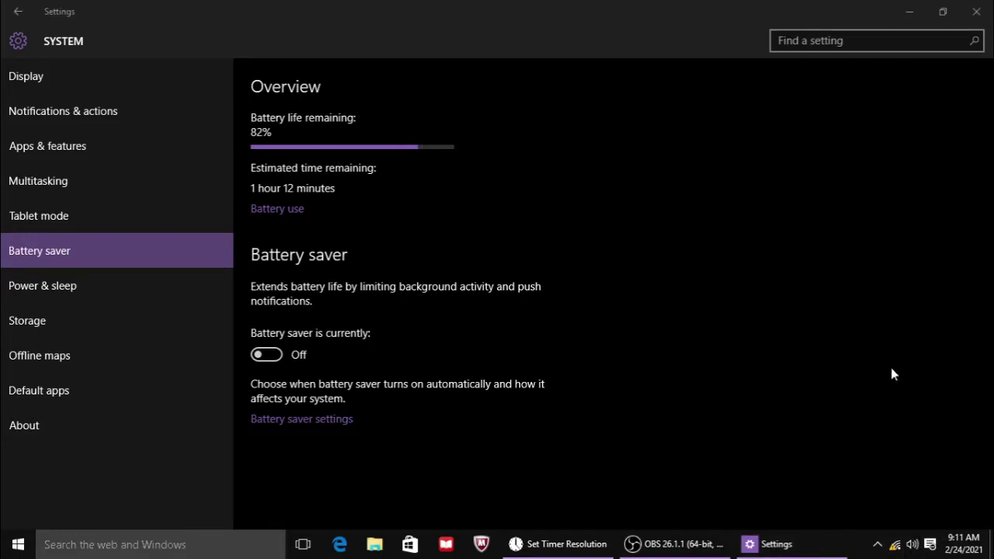
Review the power and sleep, storage save location and offline maps settings.
click(55, 289)
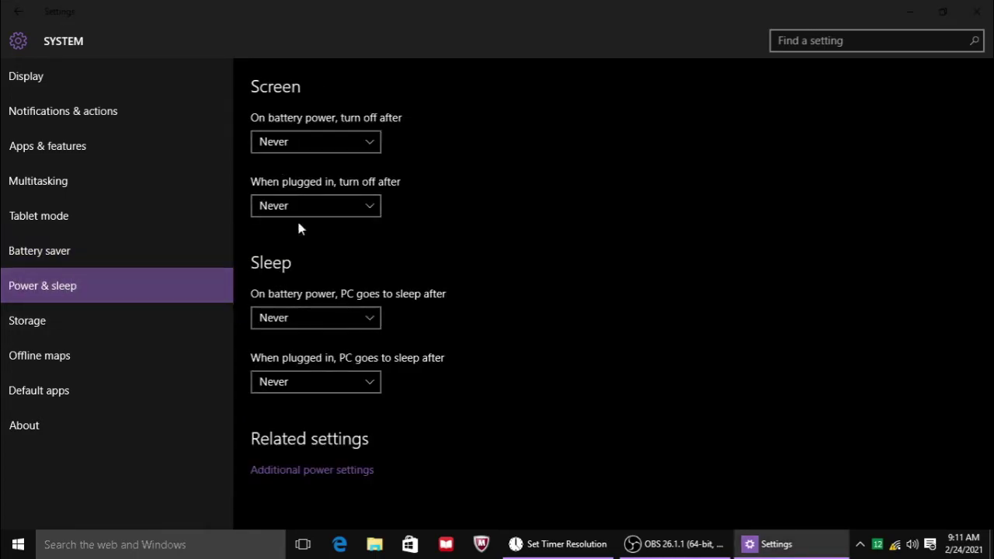
click(111, 321)
scroll(385, 373, down, 4)
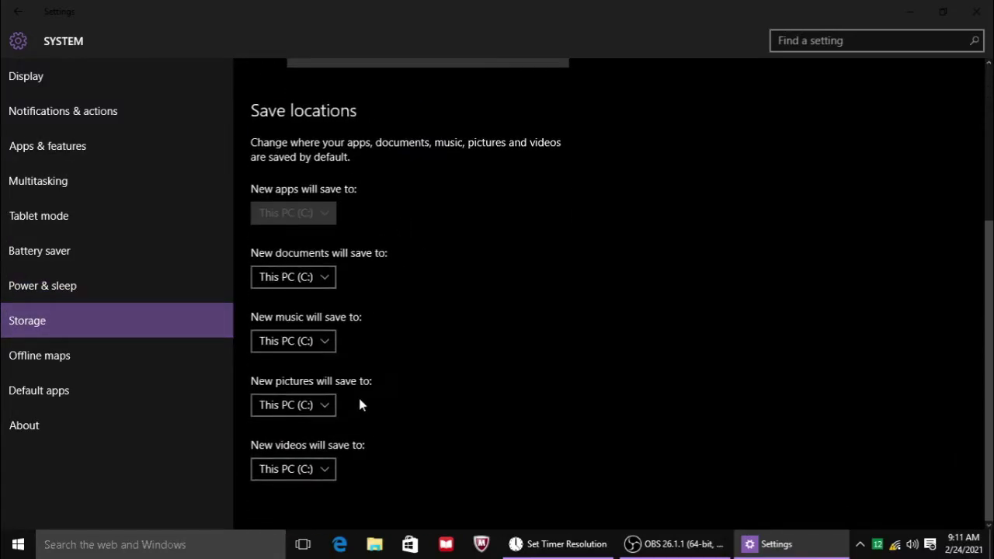
click(83, 363)
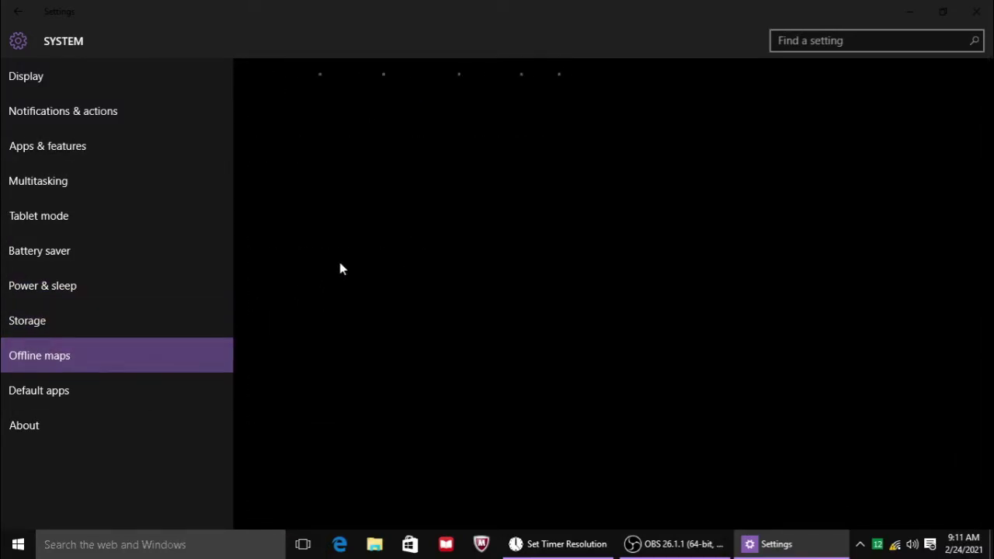
scroll(307, 327, down, 3)
click(266, 369)
Review the default apps, including the web browser, and the PC specifications on the About page.
click(106, 395)
scroll(302, 370, down, 5)
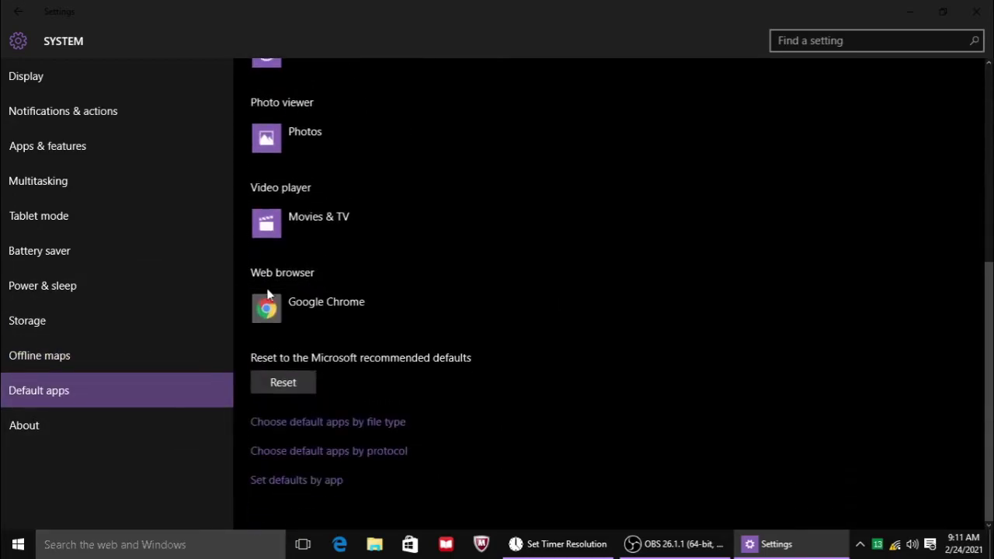
click(382, 307)
click(406, 308)
click(93, 416)
scroll(312, 321, down, 5)
scroll(322, 313, up, 5)
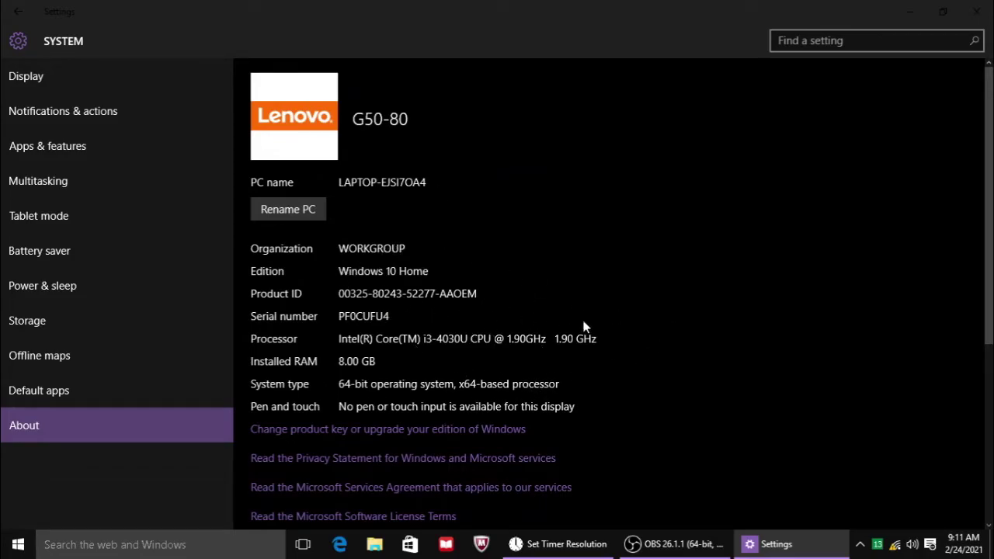
In the Personalization settings, try a picture as the desktop background, check it on the desktop, and switch back to Solid color.
click(18, 11)
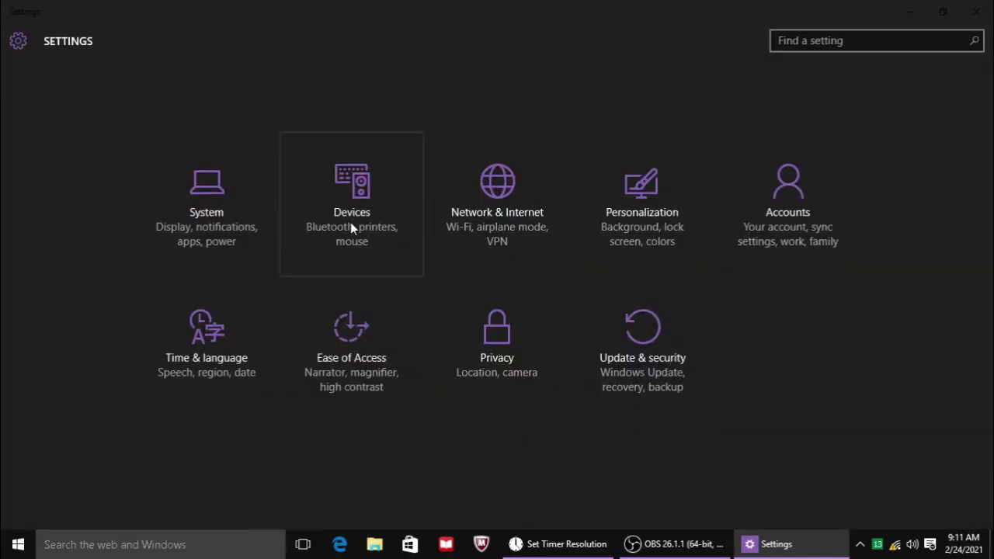
click(693, 208)
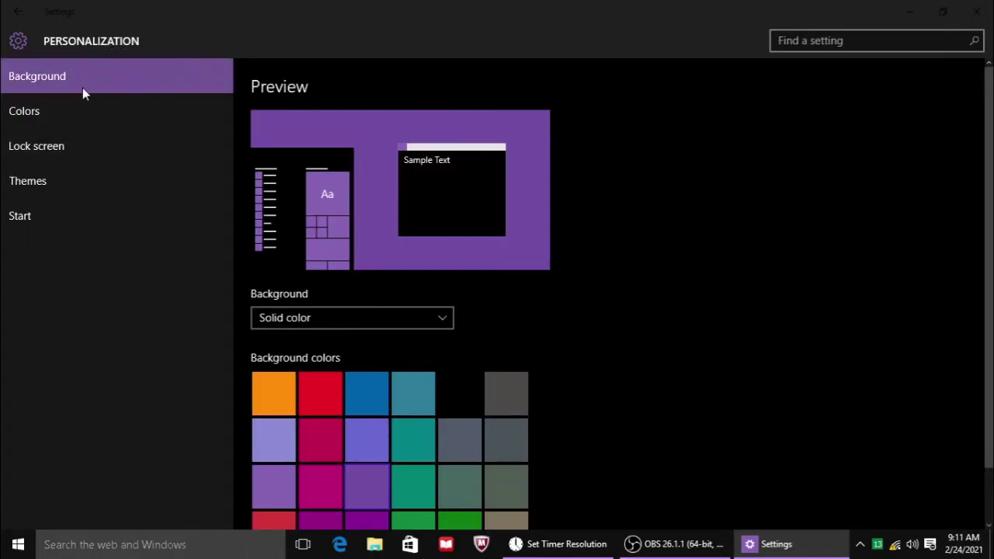
scroll(288, 150, down, 1)
click(401, 255)
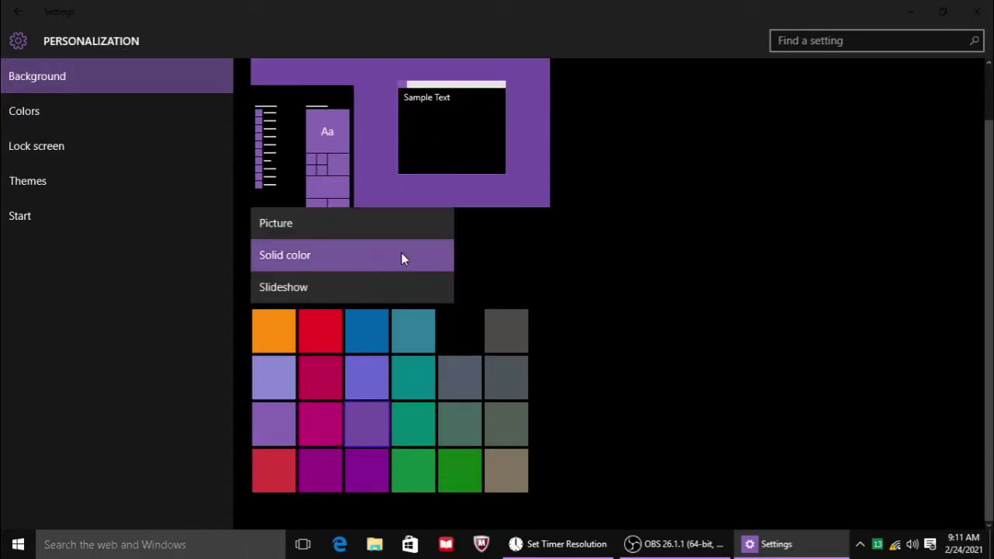
click(351, 225)
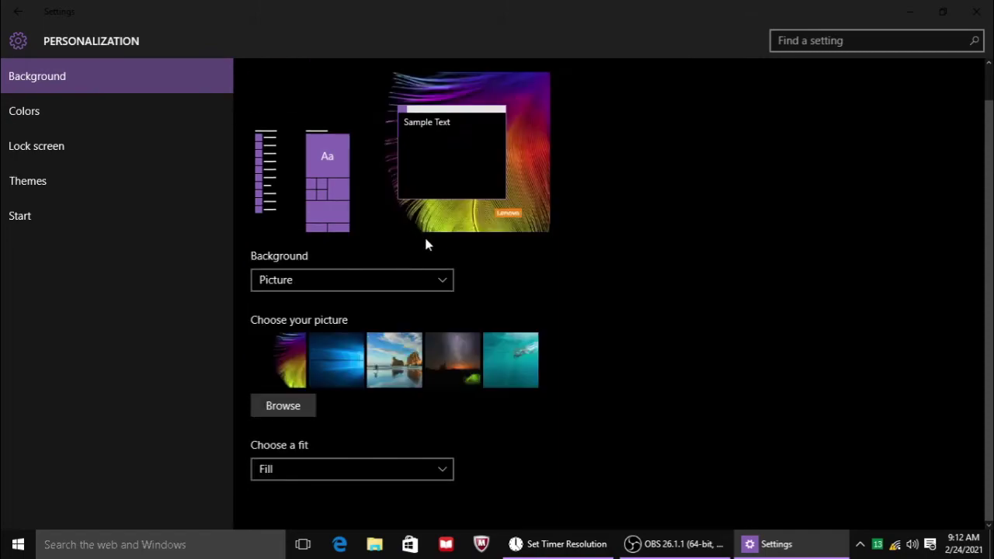
click(895, 21)
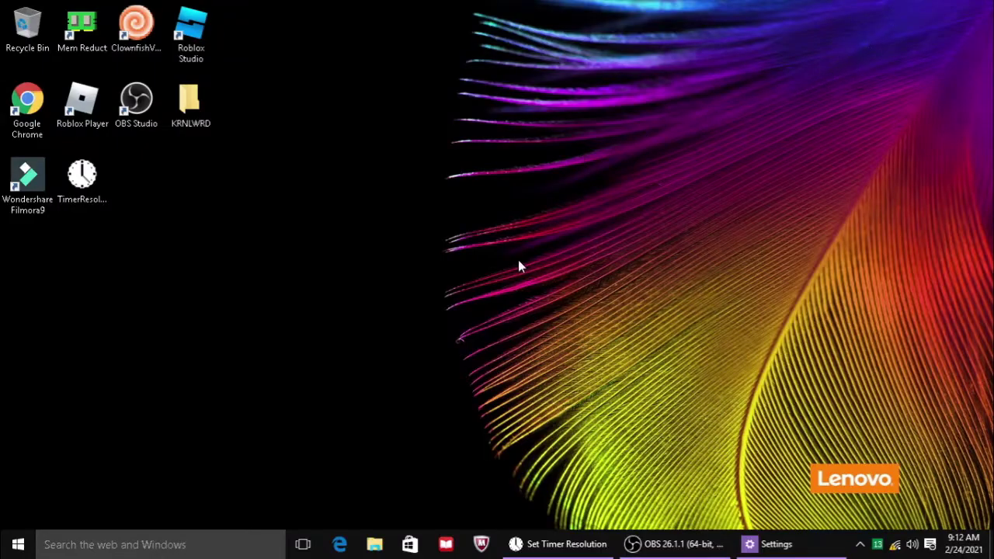
click(777, 545)
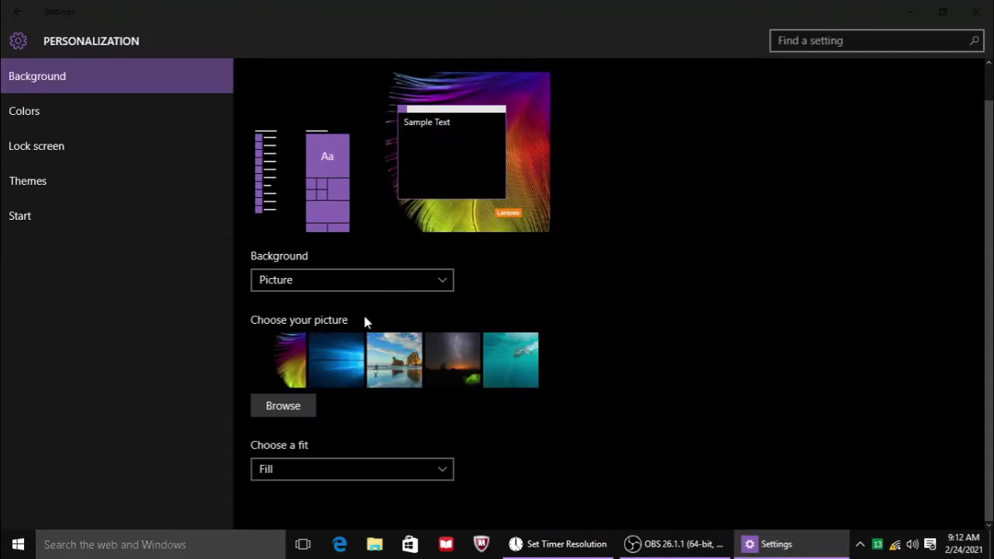
click(336, 277)
click(338, 310)
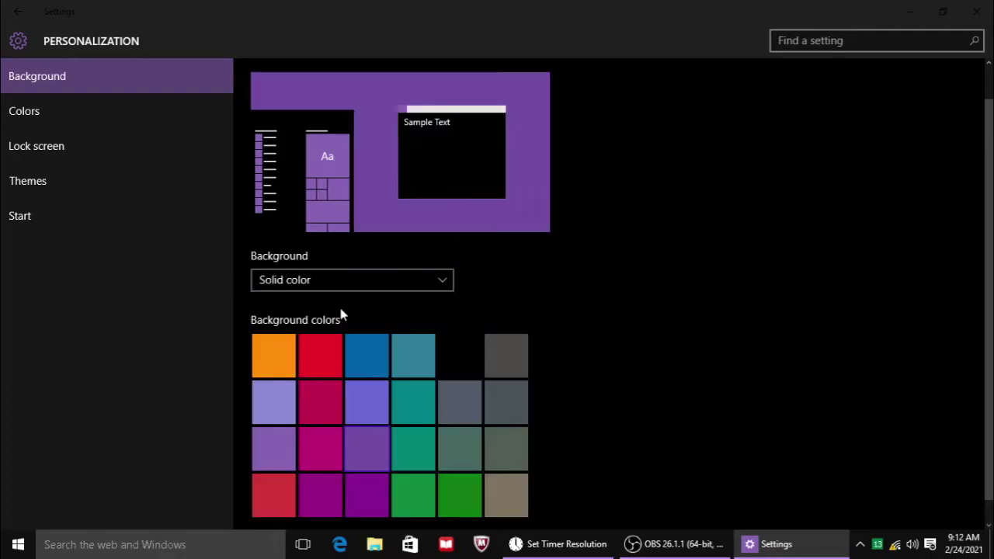
Try several solid desktop background colors, including blue, magenta, black and gray, and choose the dark purple one.
click(362, 371)
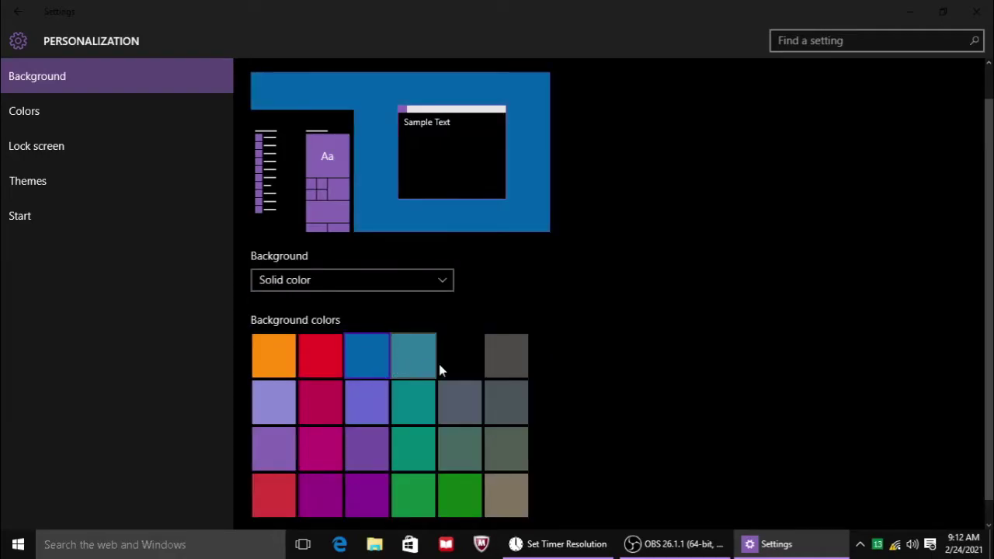
click(330, 407)
scroll(334, 443, down, 1)
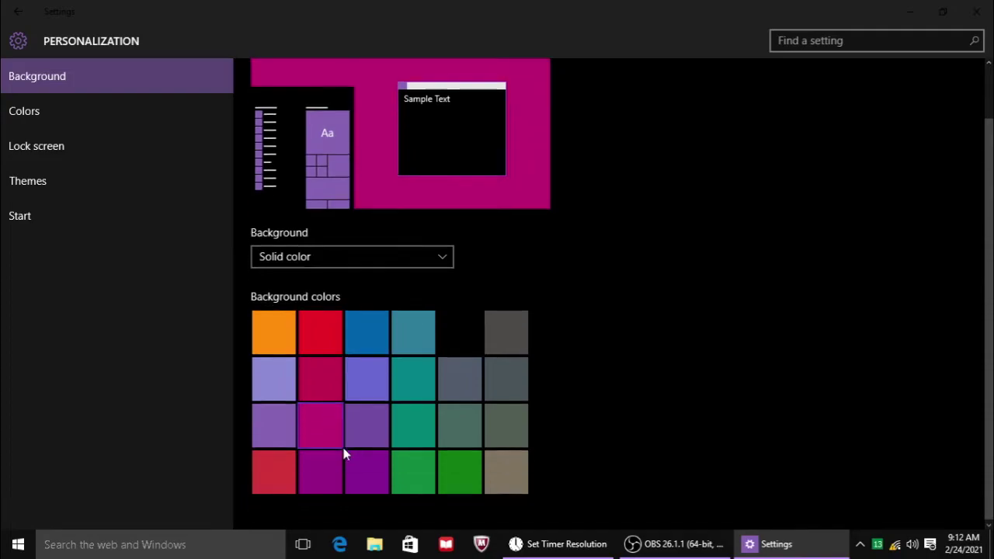
click(362, 470)
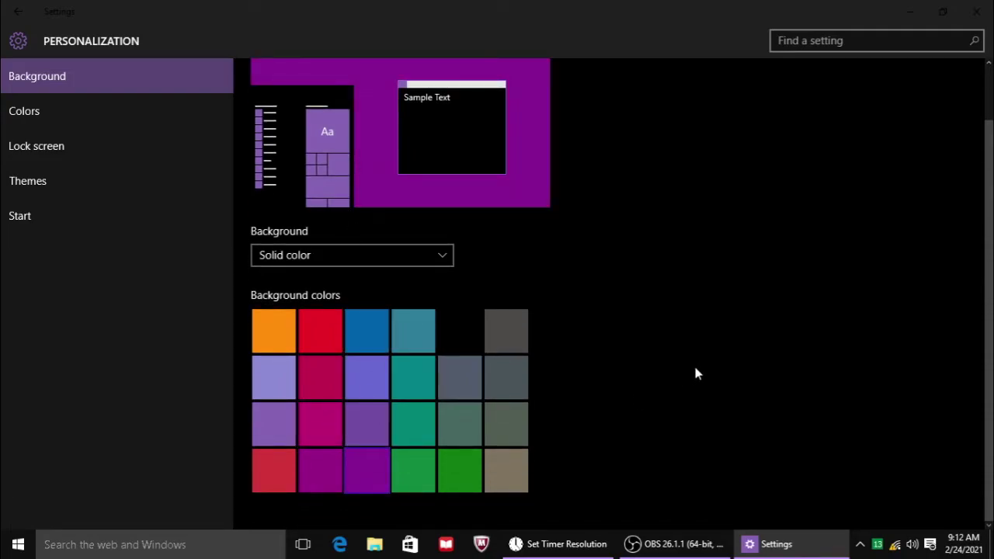
click(451, 320)
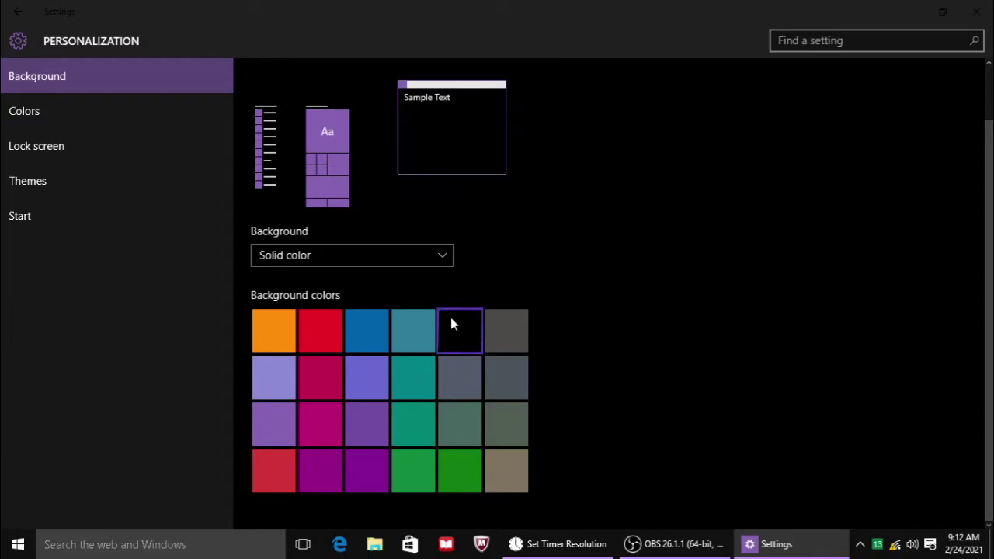
click(515, 468)
click(475, 362)
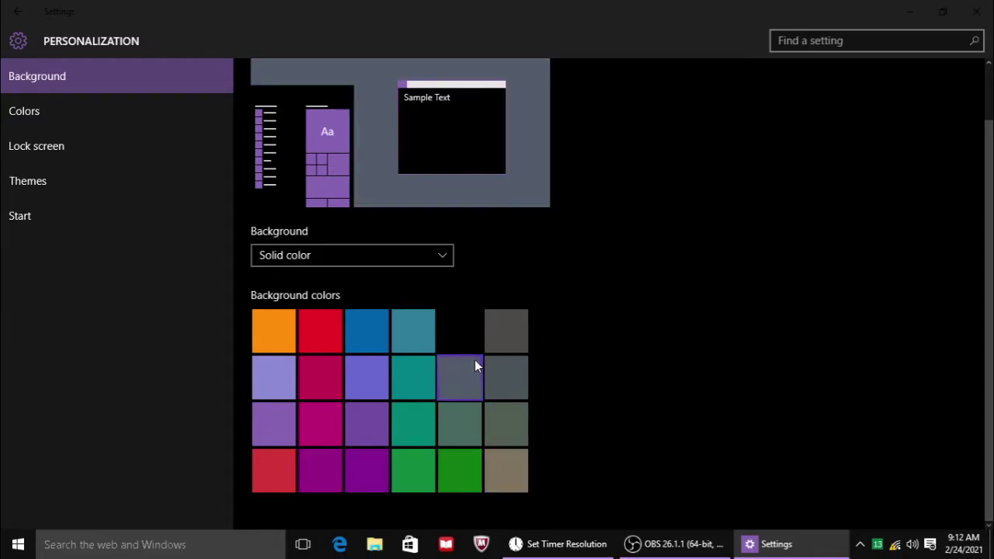
click(352, 470)
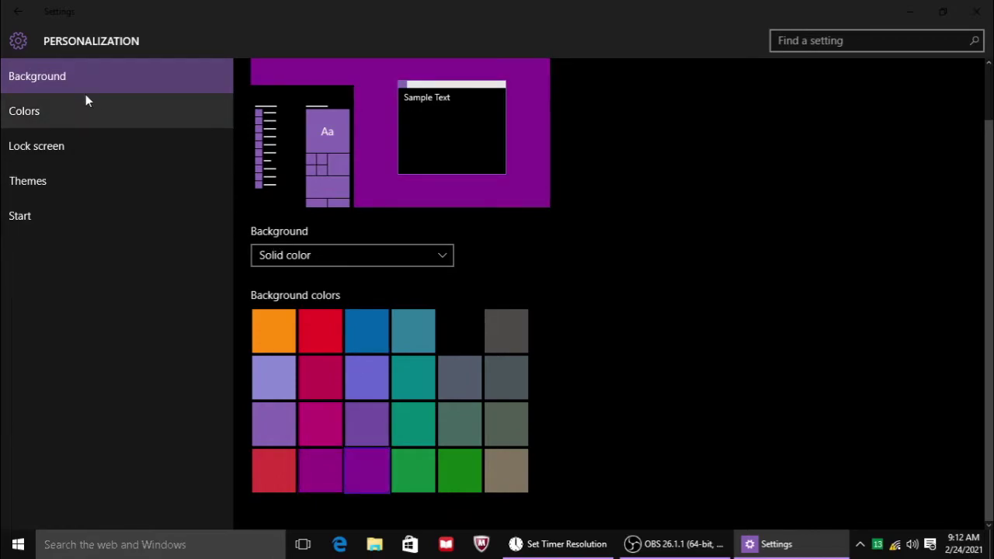
Try making Start, taskbar and action center transparent in the color settings and switch the transparency back off.
click(53, 115)
scroll(393, 260, down, 5)
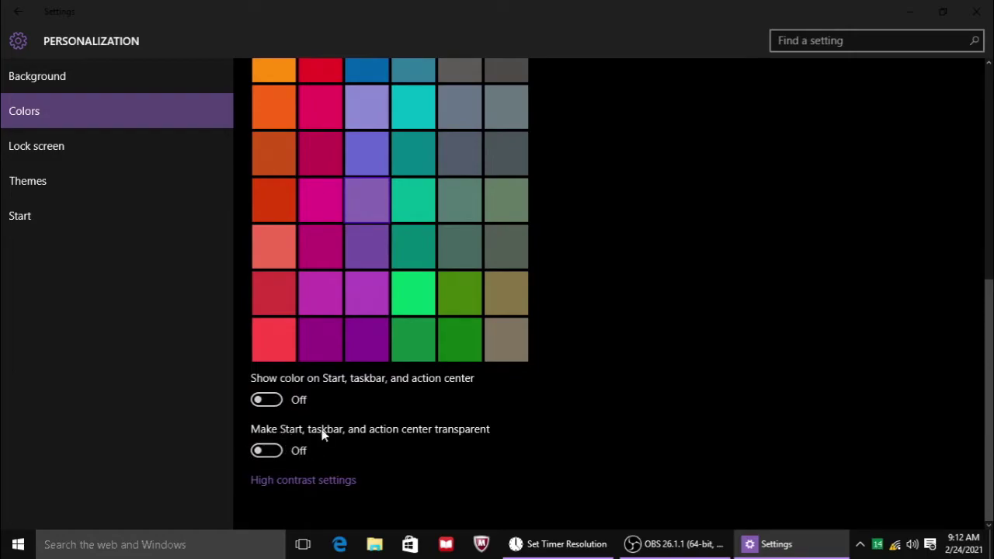
click(267, 451)
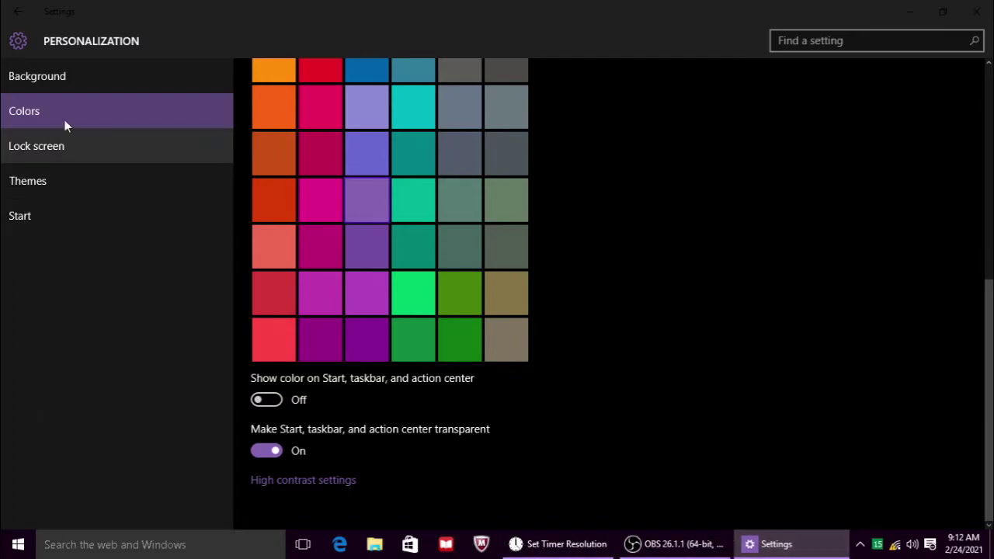
click(273, 454)
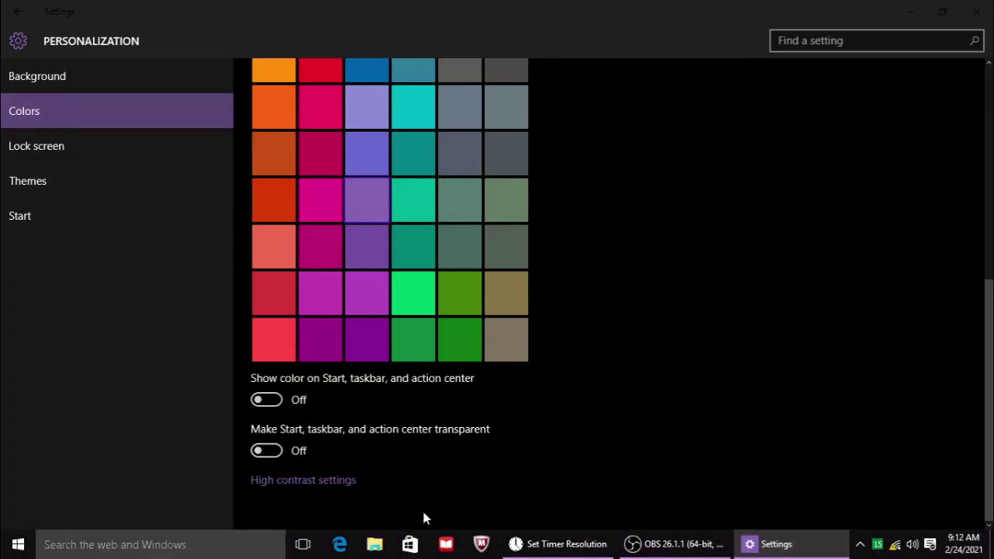
Turn on showing color on Start, taskbar and action center.
click(277, 411)
click(277, 410)
click(277, 410)
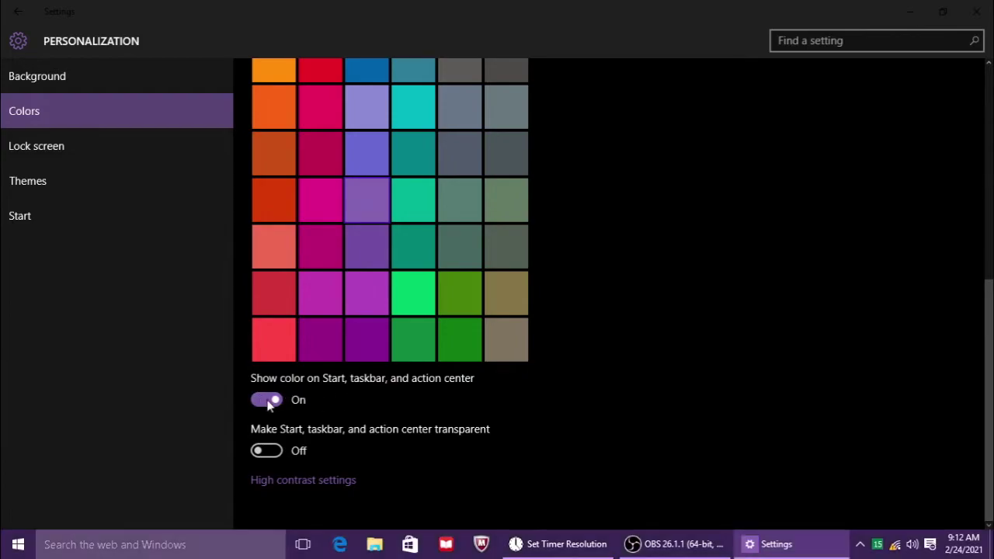
click(269, 405)
click(268, 402)
Try a few accent colors and set the accent color to bright green.
click(329, 261)
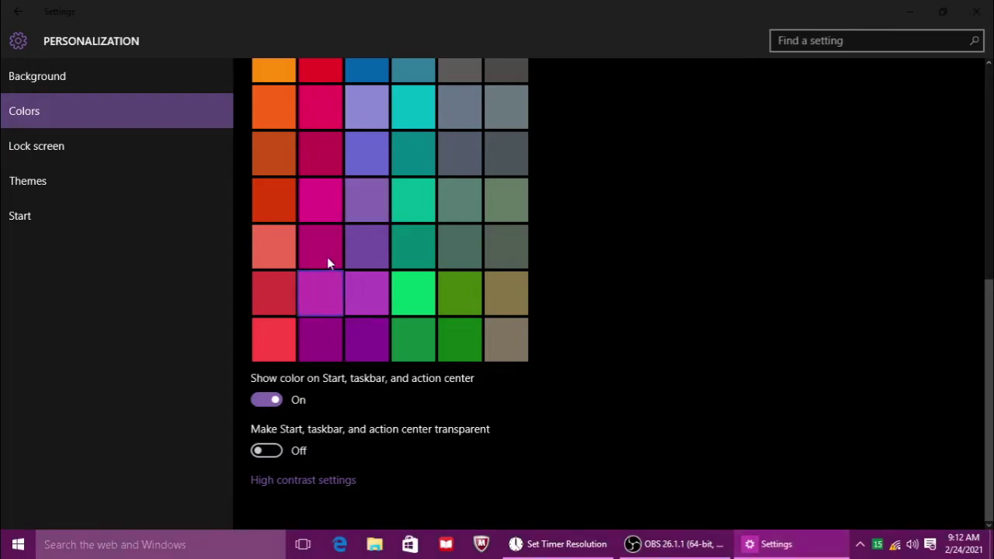
click(501, 256)
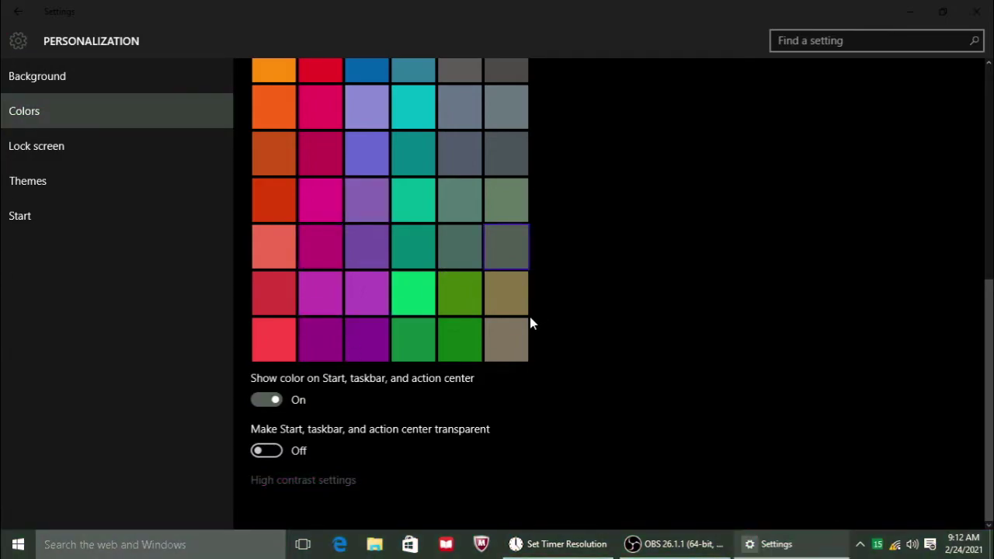
scroll(434, 386, up, 3)
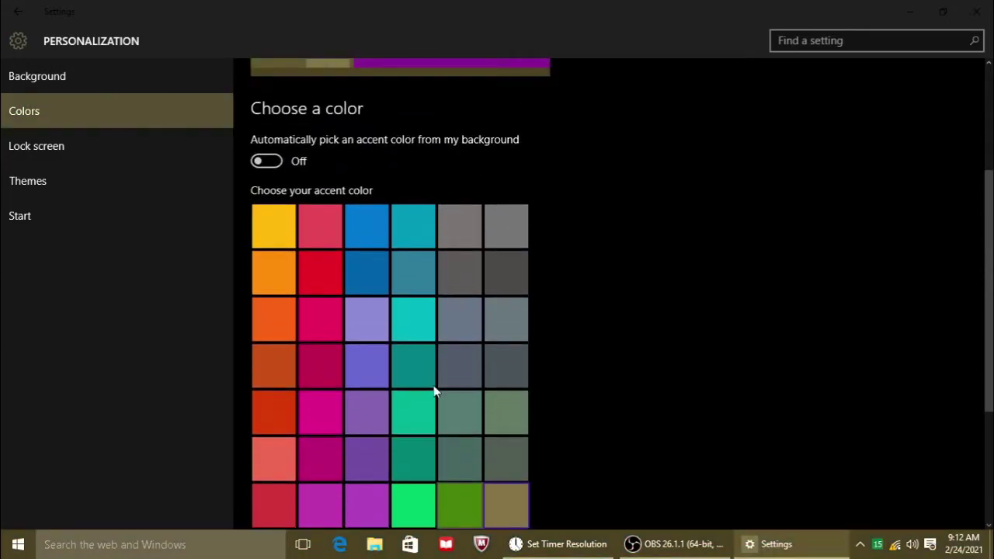
click(422, 515)
Change the solid desktop background color to the medium green beside the dark purple.
click(357, 261)
click(358, 262)
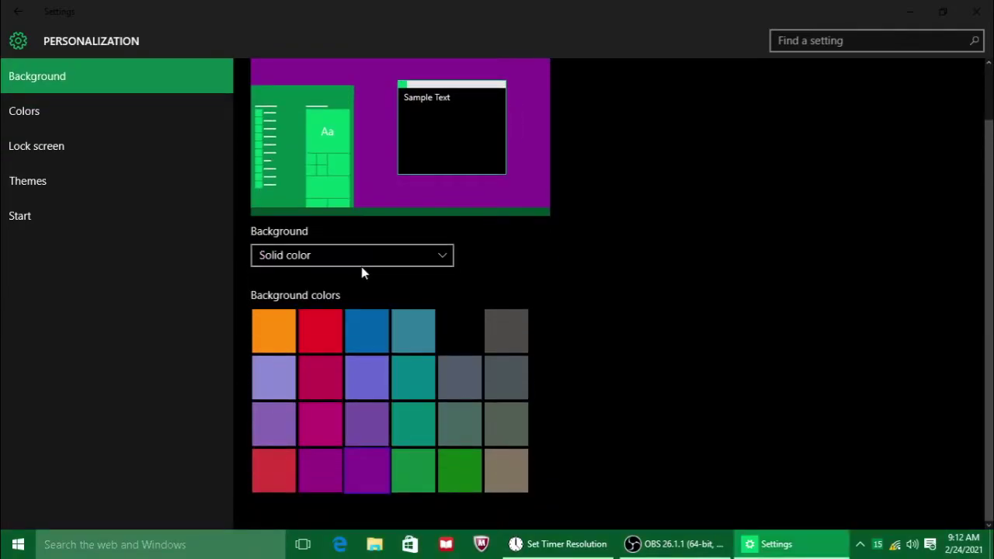
click(408, 365)
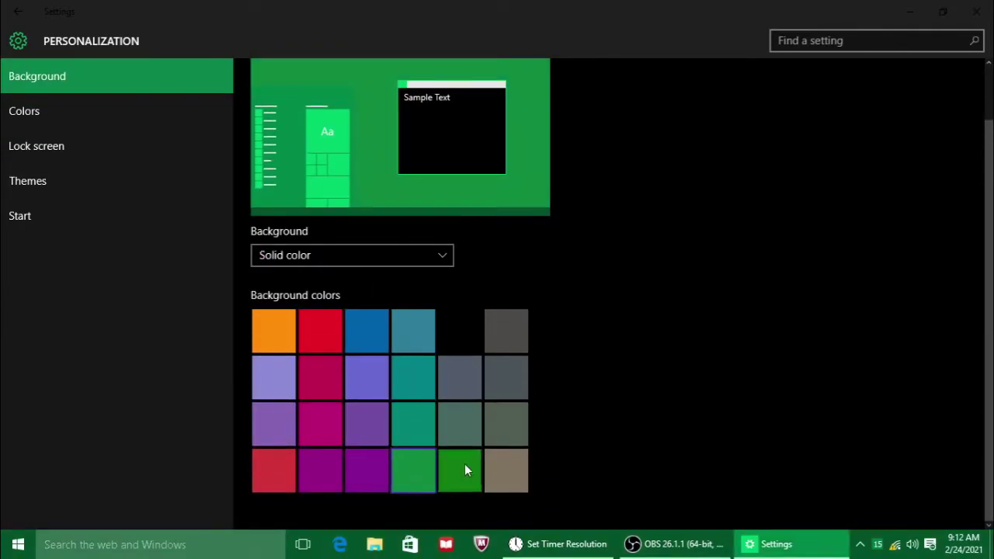
click(465, 464)
click(422, 472)
Check the lock screen background choices and keep the background at Picture.
click(4, 161)
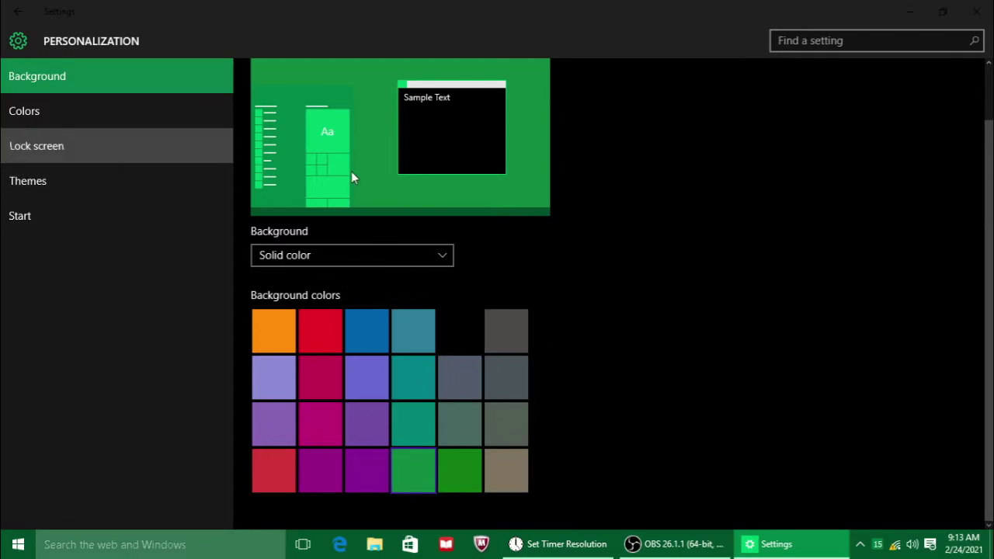
click(362, 324)
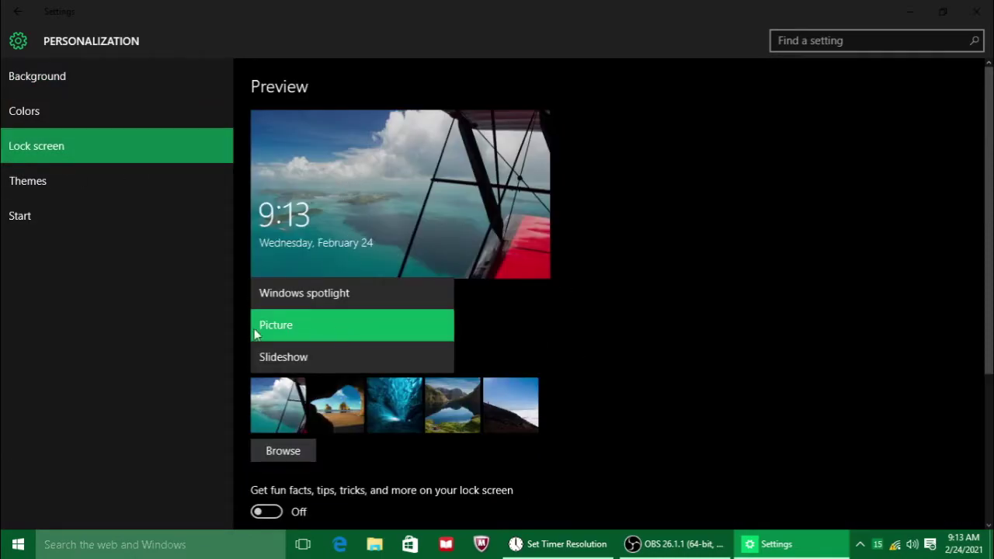
click(344, 333)
click(344, 332)
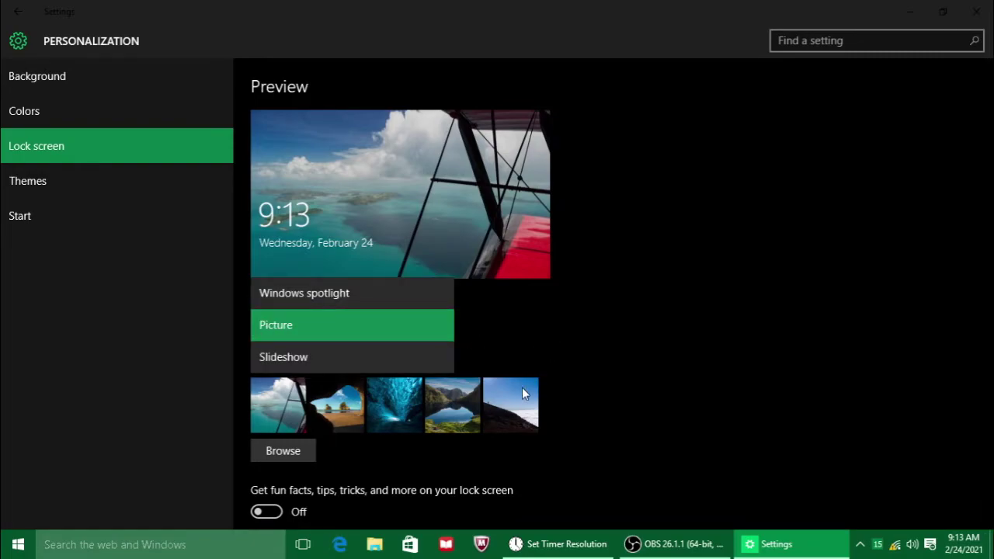
click(383, 326)
click(285, 332)
click(362, 330)
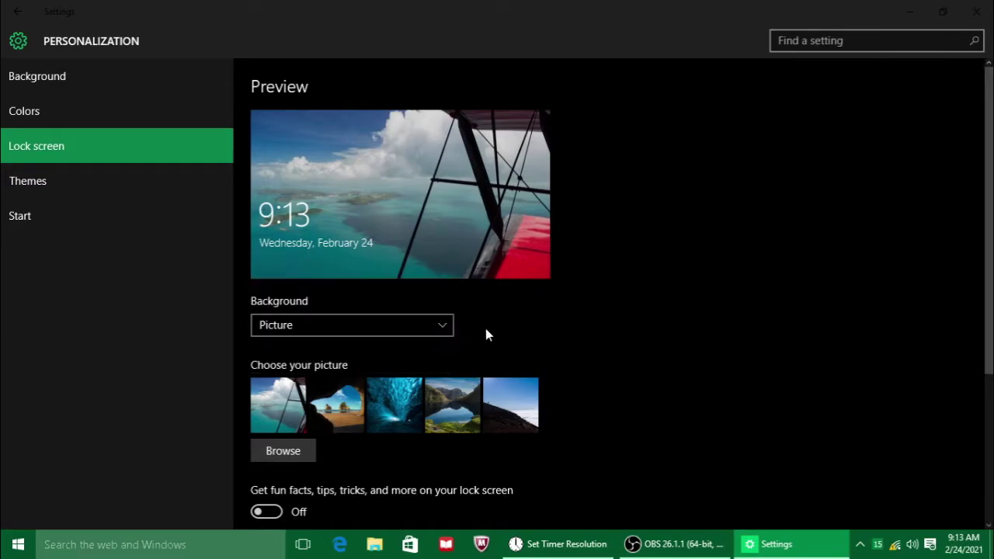
Review the remaining lock screen options plus the Themes and Start settings, and return to the Settings home page.
scroll(463, 326, down, 3)
scroll(435, 291, up, 3)
scroll(418, 224, down, 3)
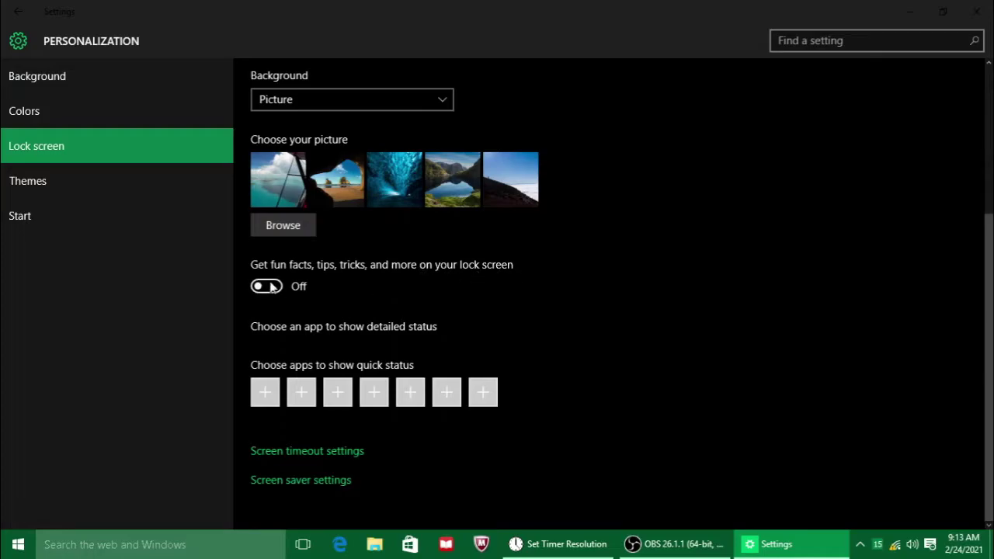
click(113, 182)
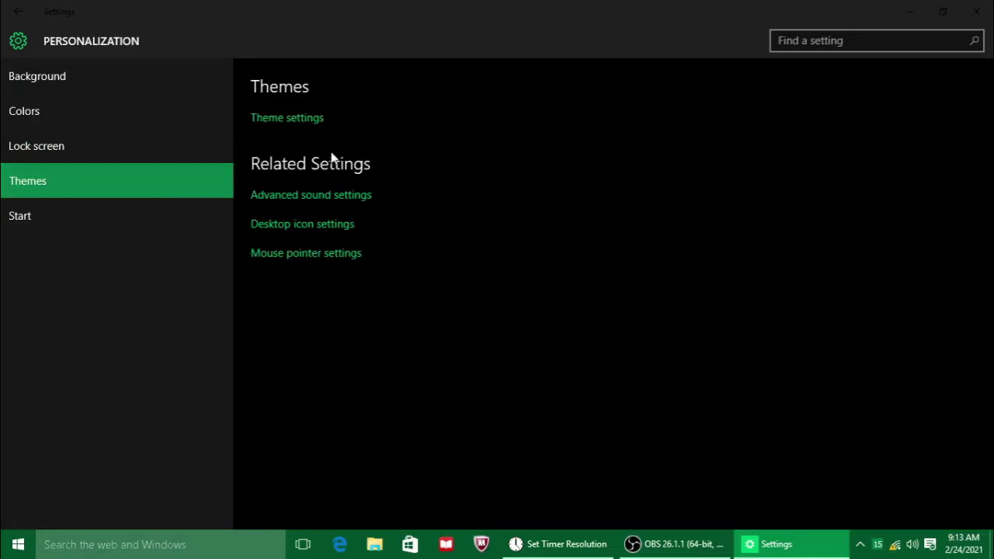
click(86, 214)
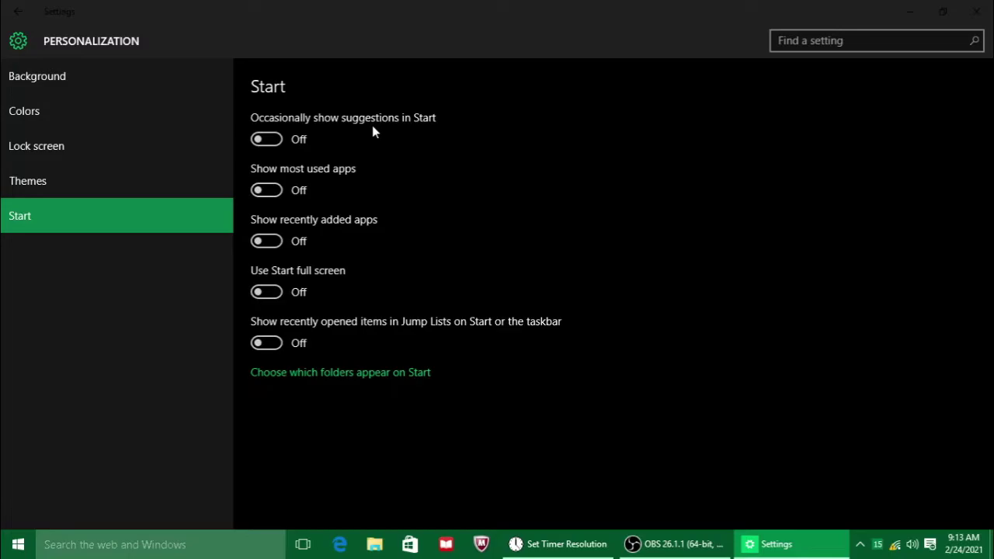
click(16, 11)
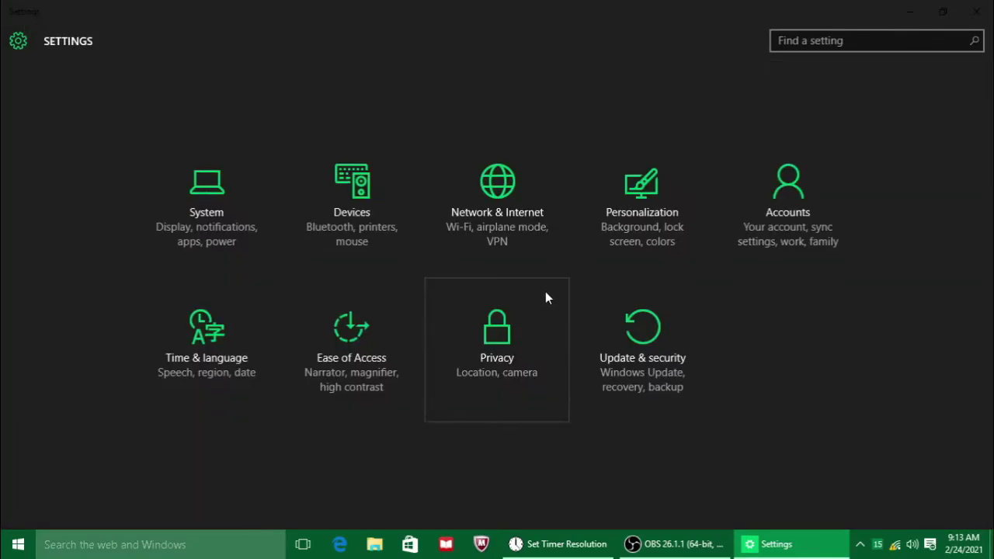
Open the additional mouse options from the Devices settings, turn off Enhance pointer precision and apply the change.
click(355, 236)
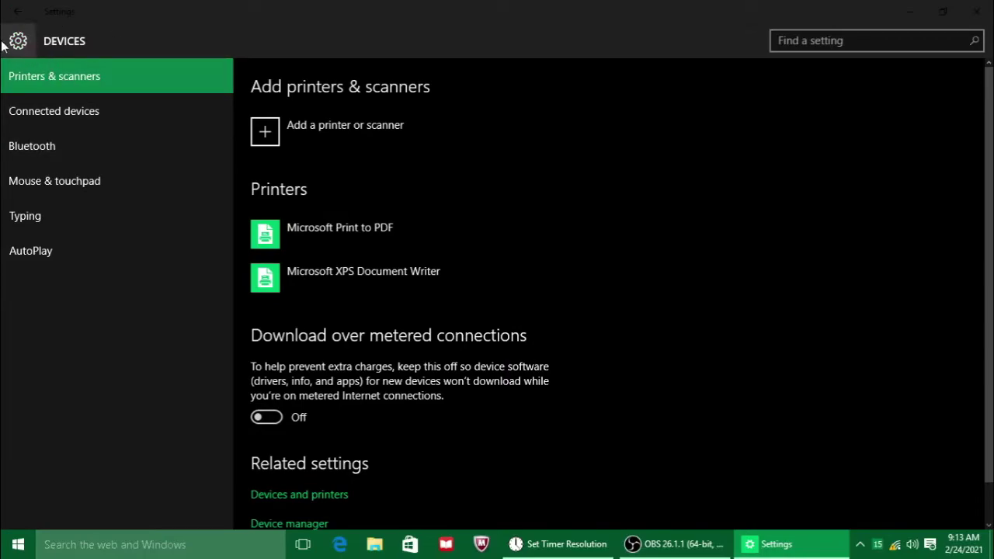
click(65, 185)
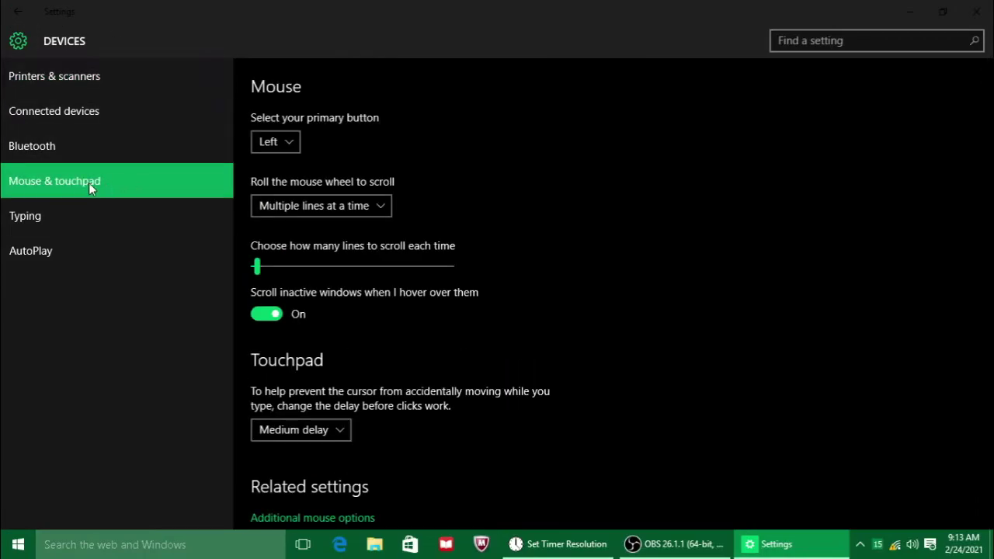
scroll(404, 362, down, 1)
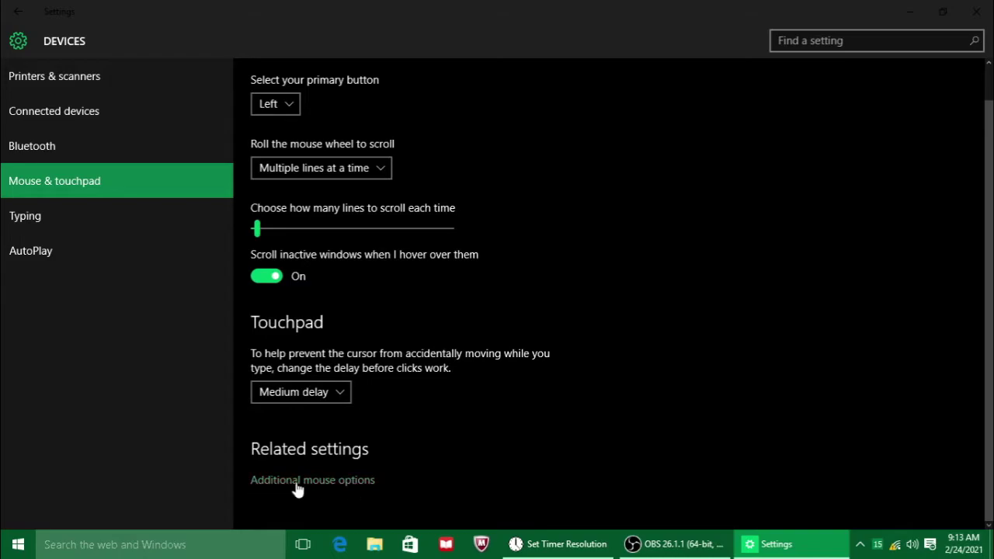
click(329, 483)
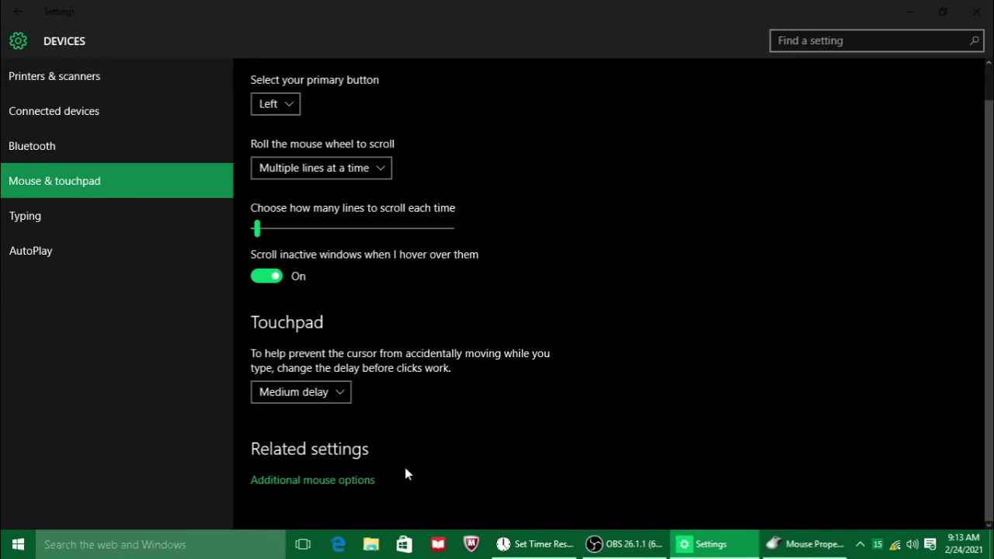
drag(257, 107, 500, 98)
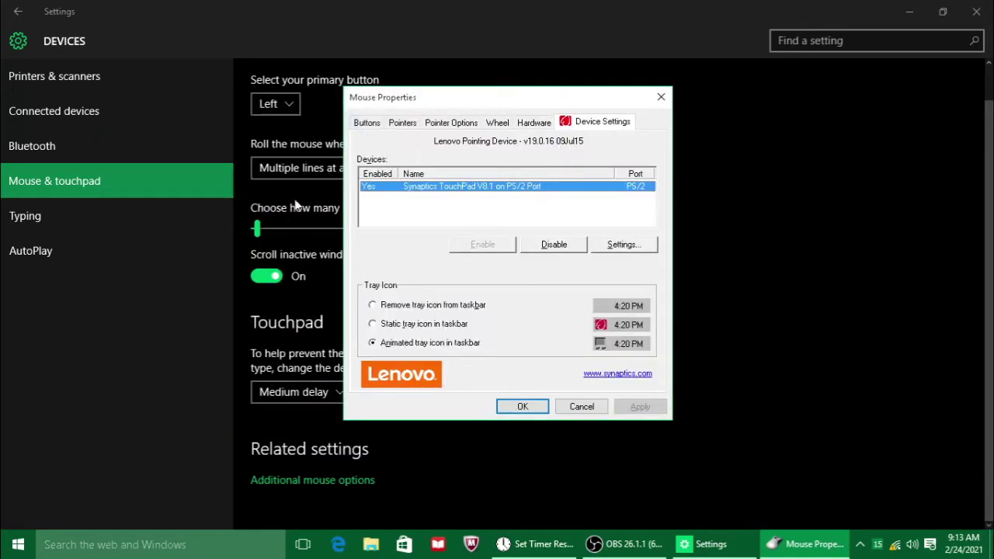
click(451, 123)
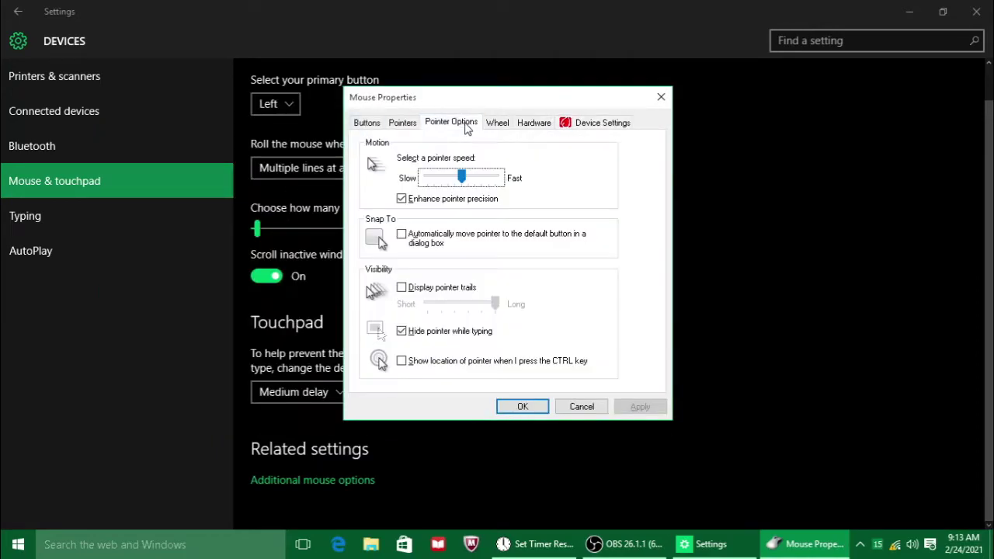
click(402, 200)
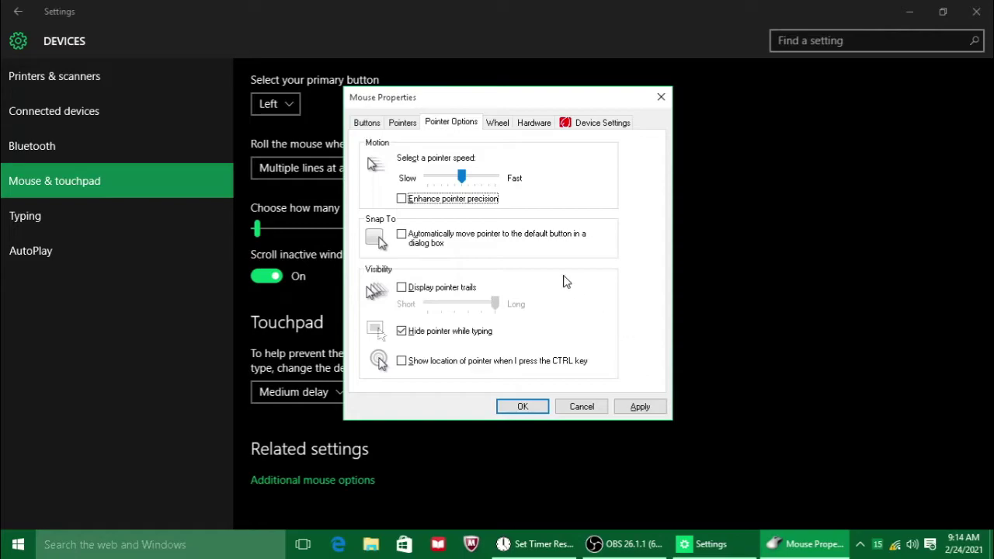
click(644, 407)
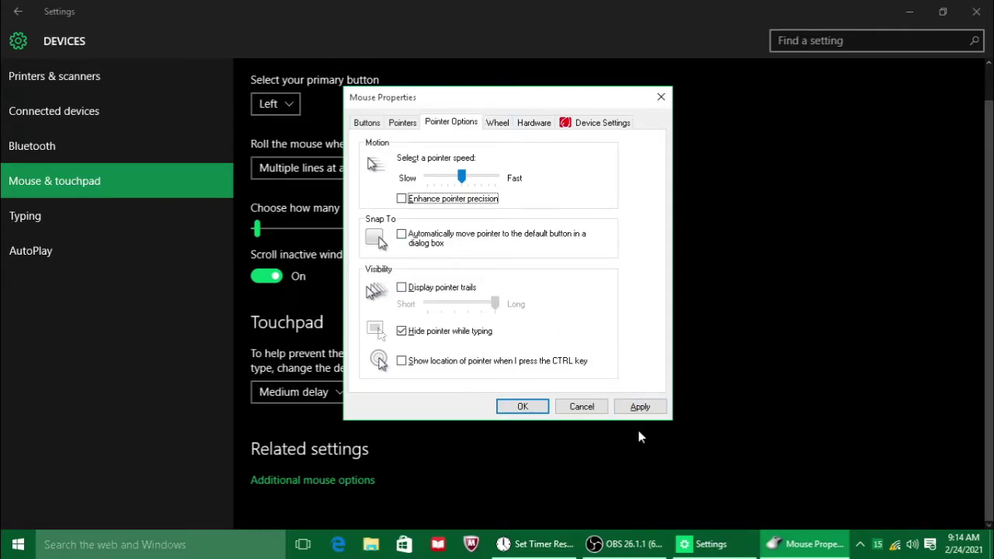
click(642, 407)
click(538, 412)
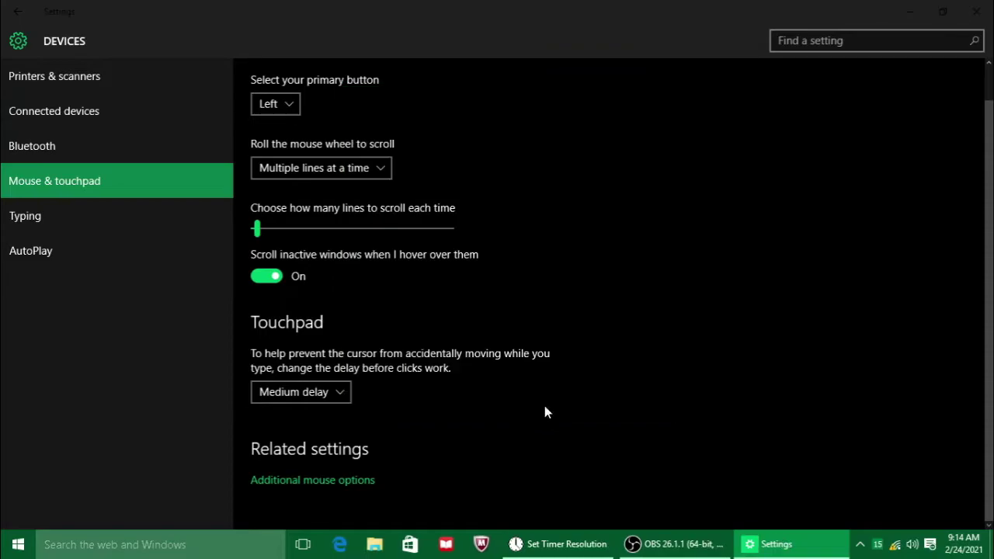
Turn off AutoPlay for all media and devices in the Devices settings, and close Settings.
click(135, 215)
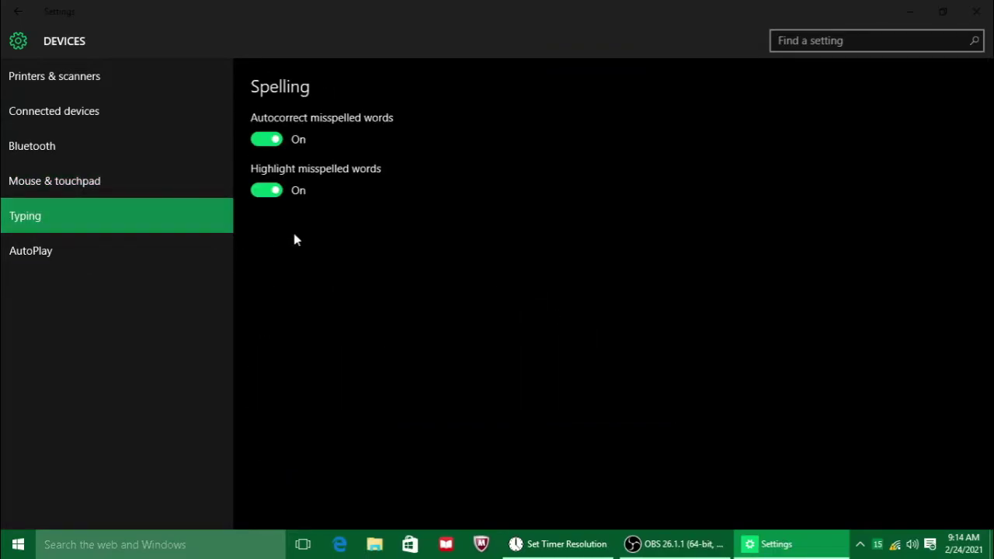
click(158, 253)
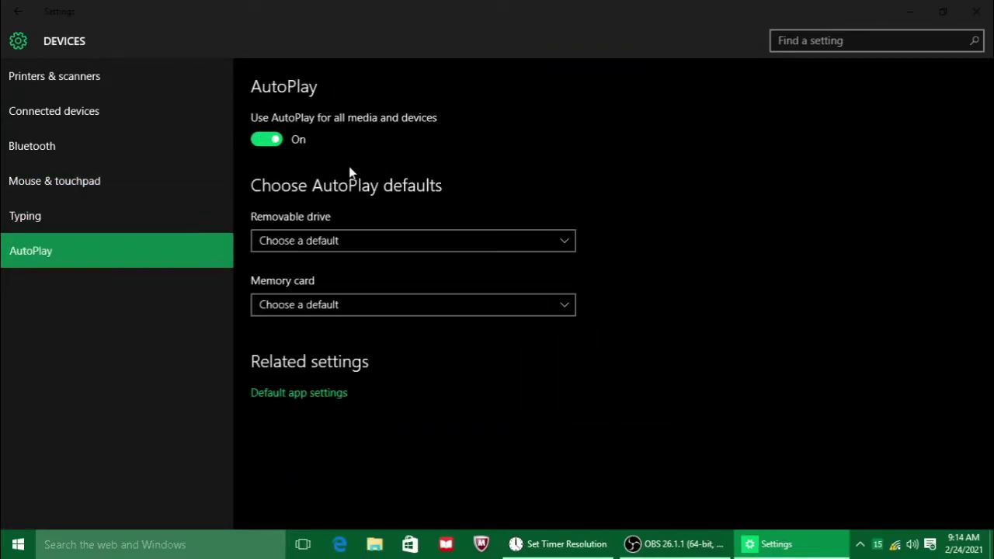
click(279, 140)
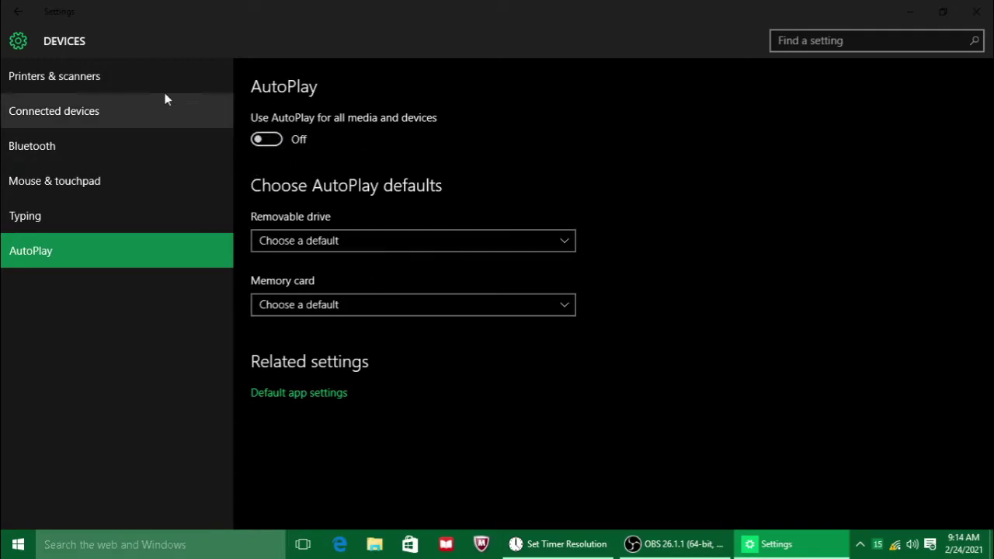
click(18, 12)
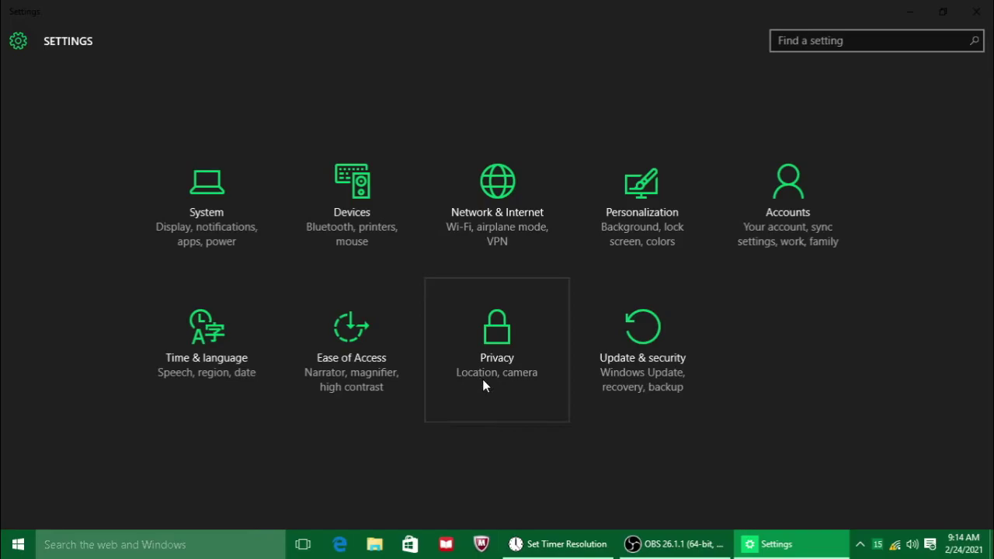
click(981, 12)
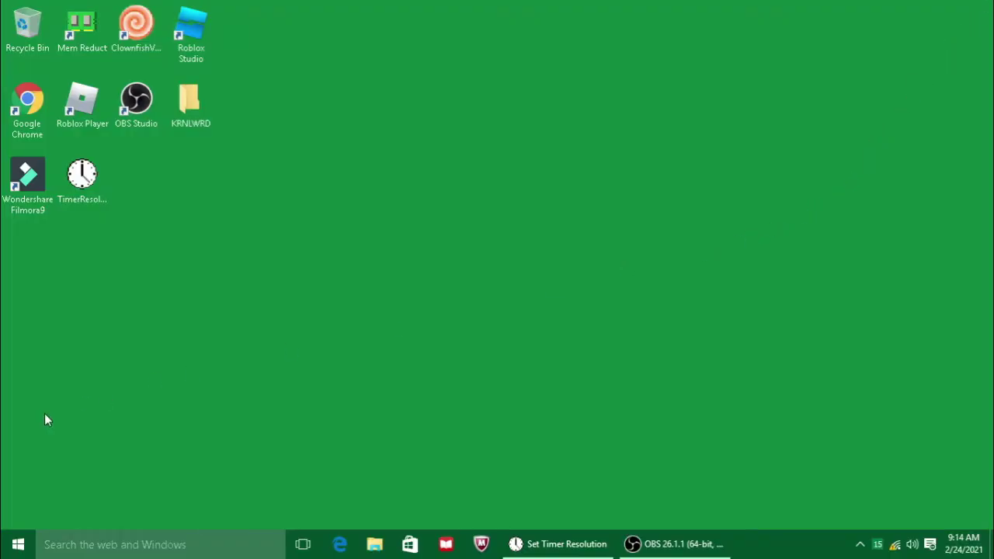
right_click(18, 545)
click(89, 461)
right_click(18, 544)
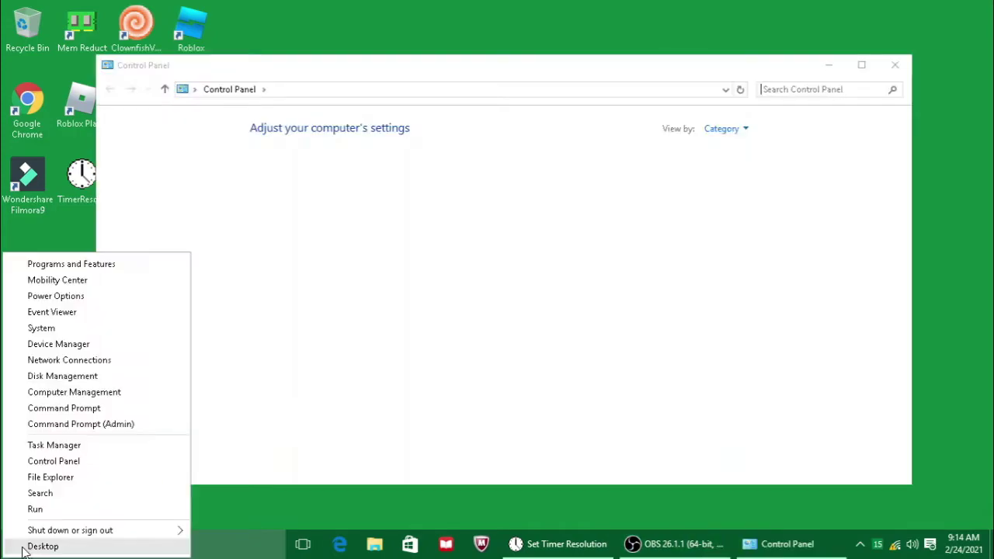
click(42, 462)
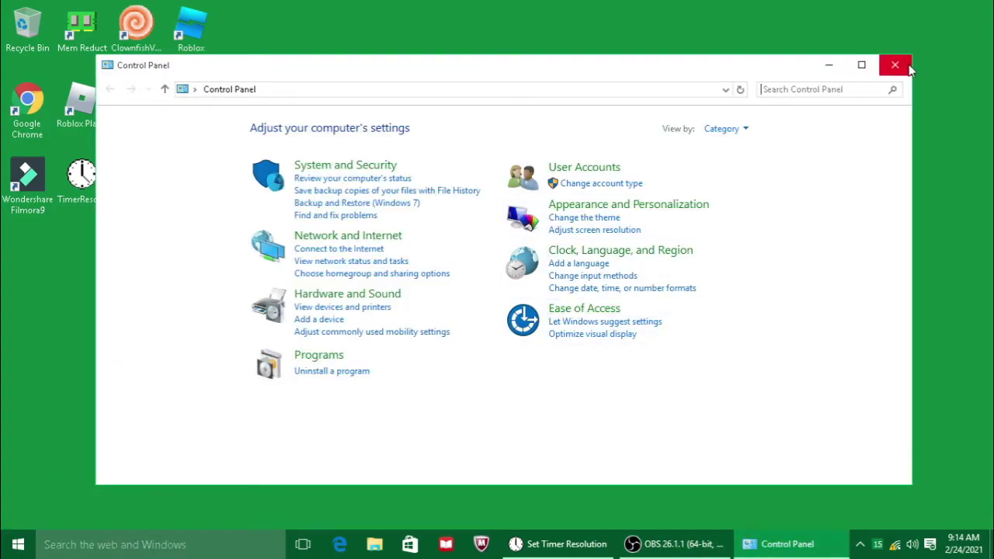
click(896, 65)
Search for "control" to open Control Panel, and keep Turn off all unnecessary animations enabled under Optimize visual display.
click(163, 544)
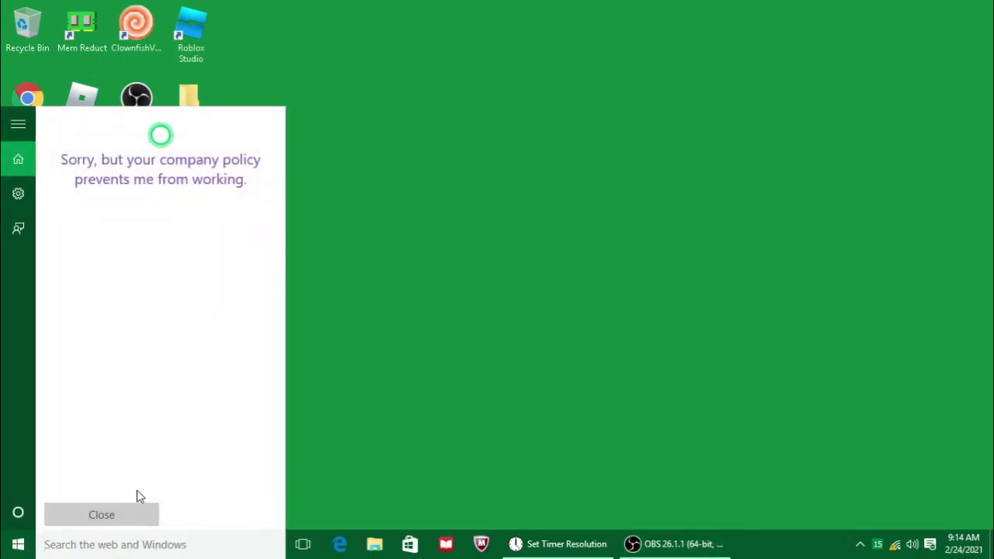
text(control)
key(Return)
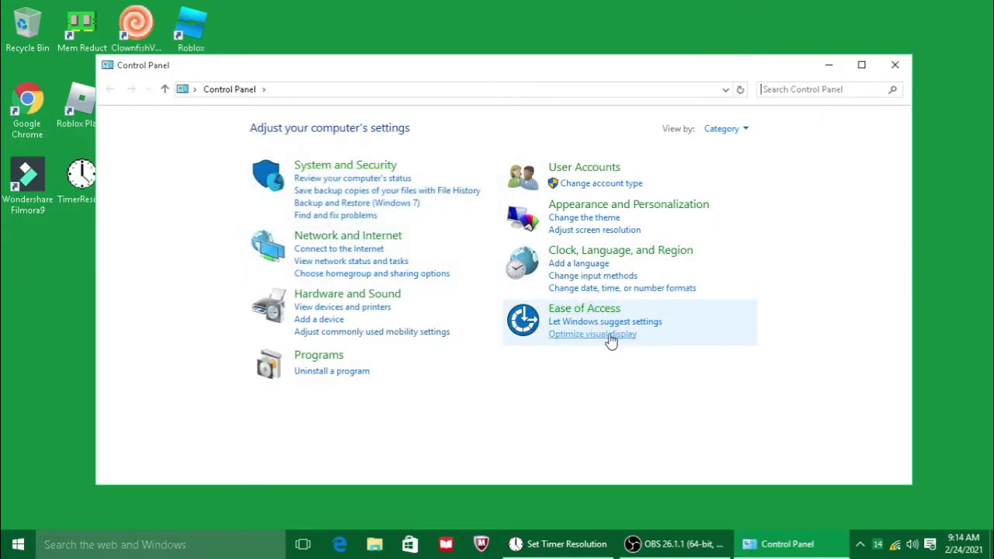
click(635, 340)
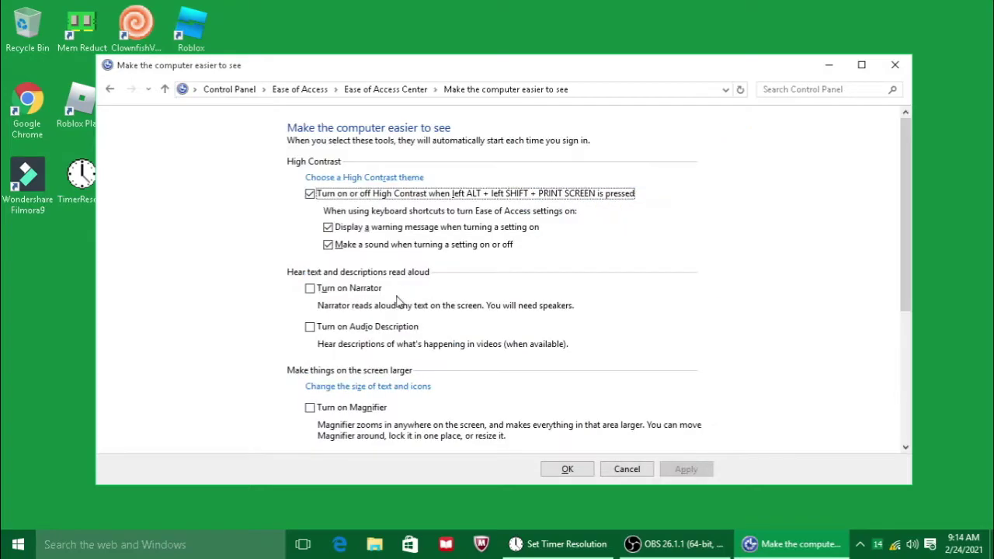
scroll(451, 325, down, 5)
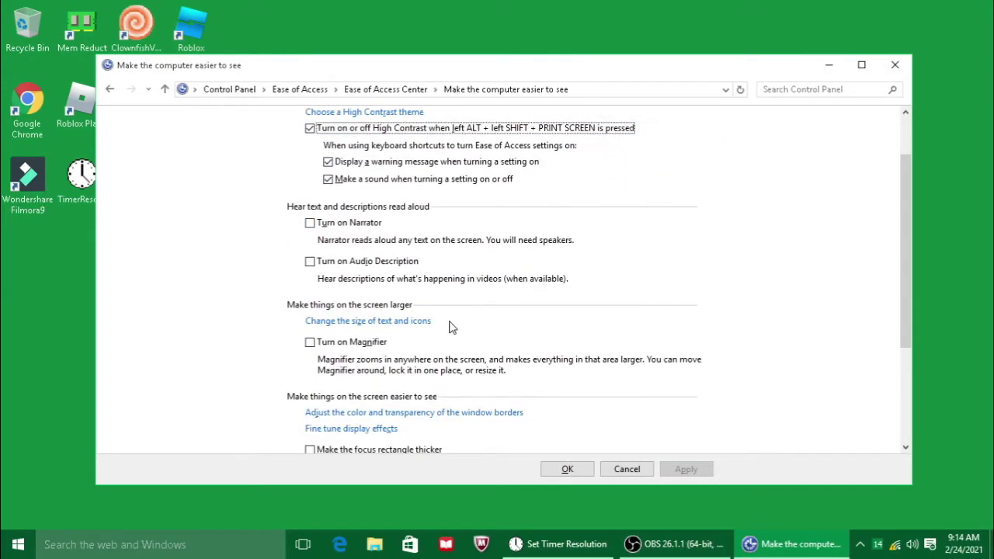
scroll(453, 326, down, 1)
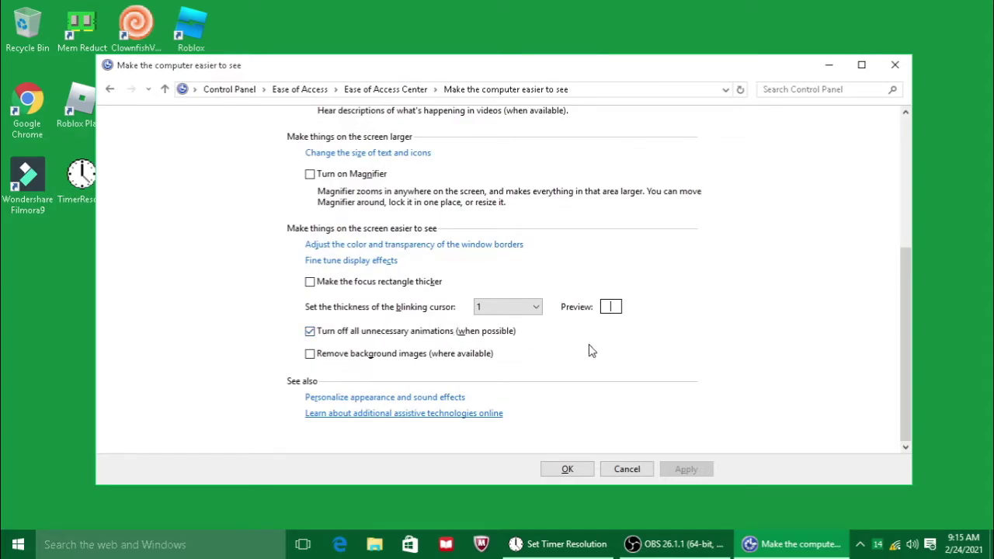
double_click(431, 334)
scroll(668, 371, up, 5)
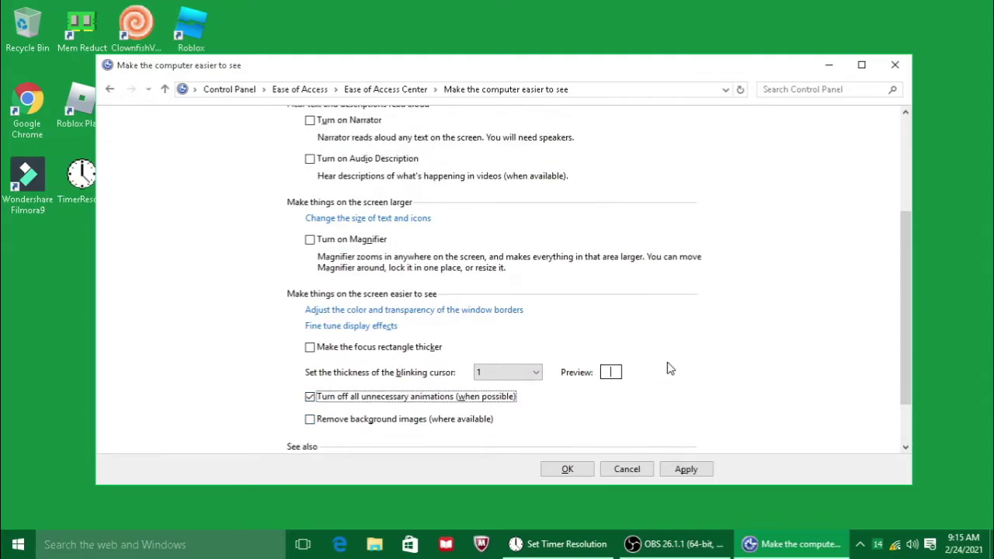
scroll(672, 348, down, 5)
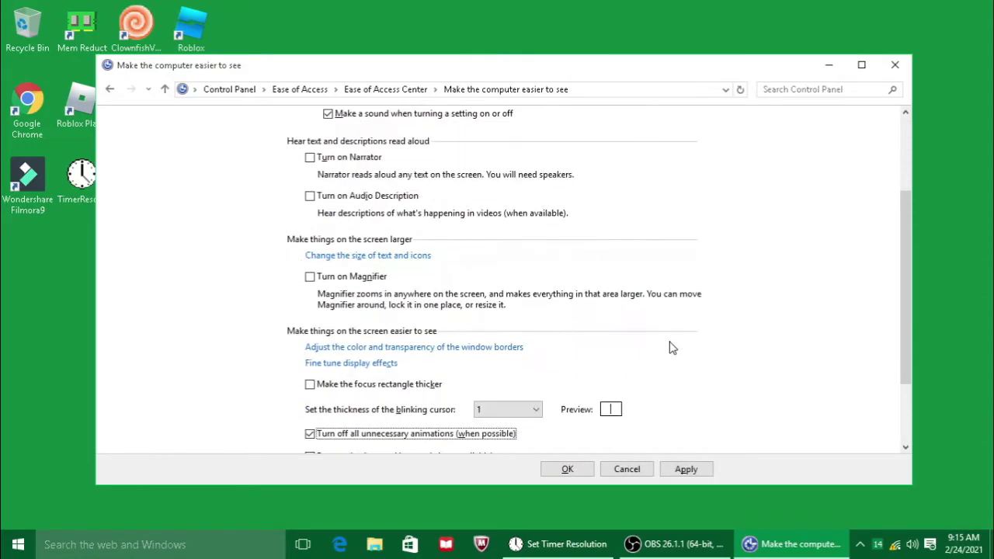
Try the Remove background images option, clear it again and apply the visual display options.
click(394, 371)
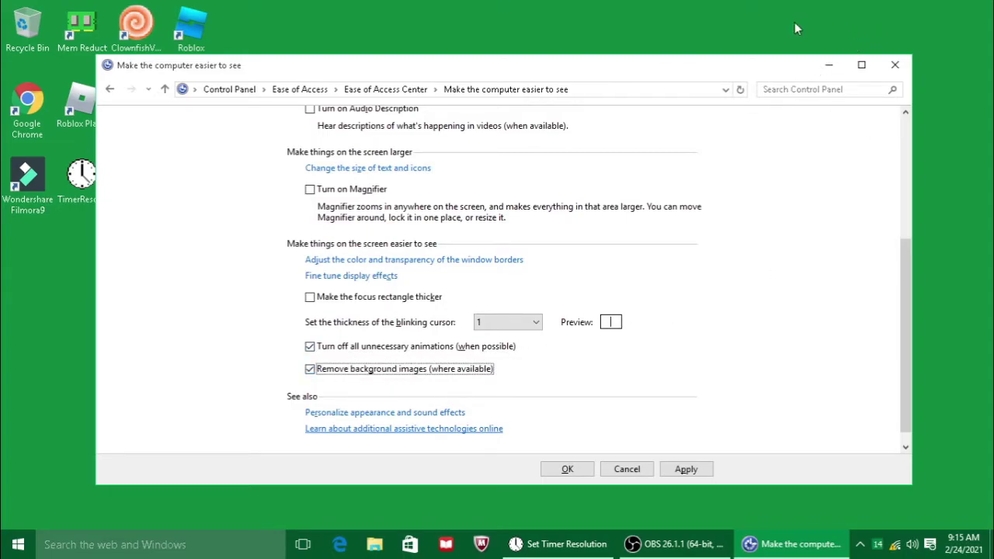
click(363, 371)
scroll(449, 299, up, 2)
click(687, 469)
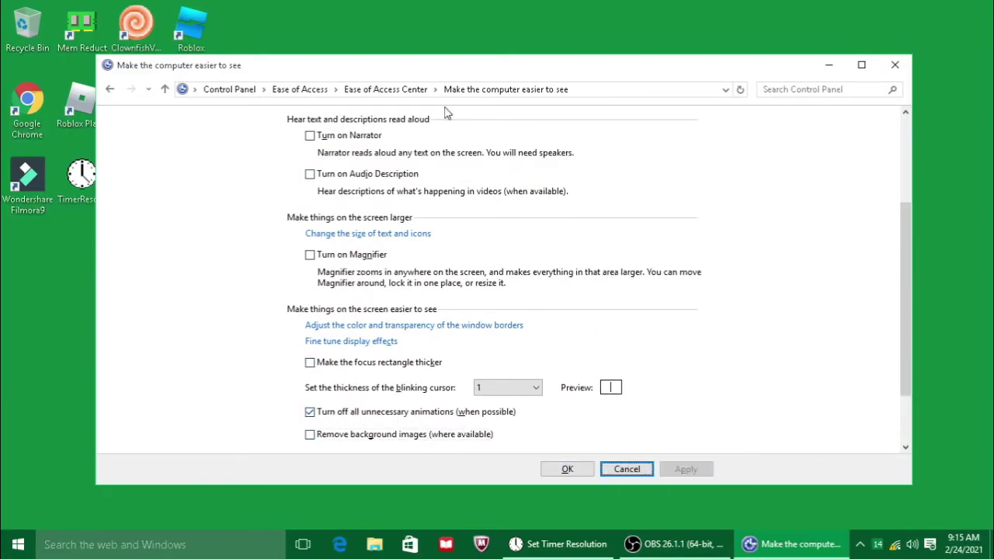
In the advanced system settings' Performance Options, choose Adjust for best performance and set processor scheduling to Programs.
click(208, 91)
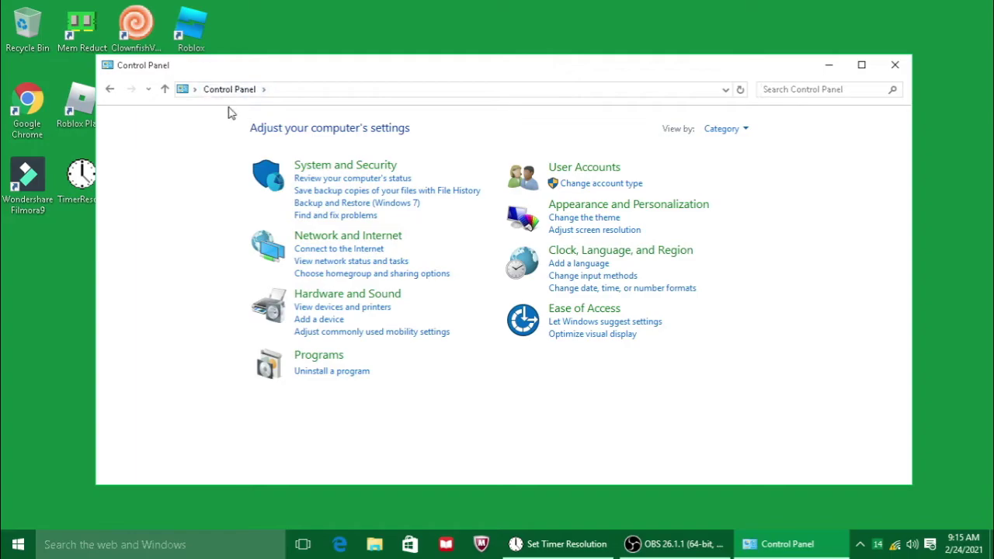
click(362, 166)
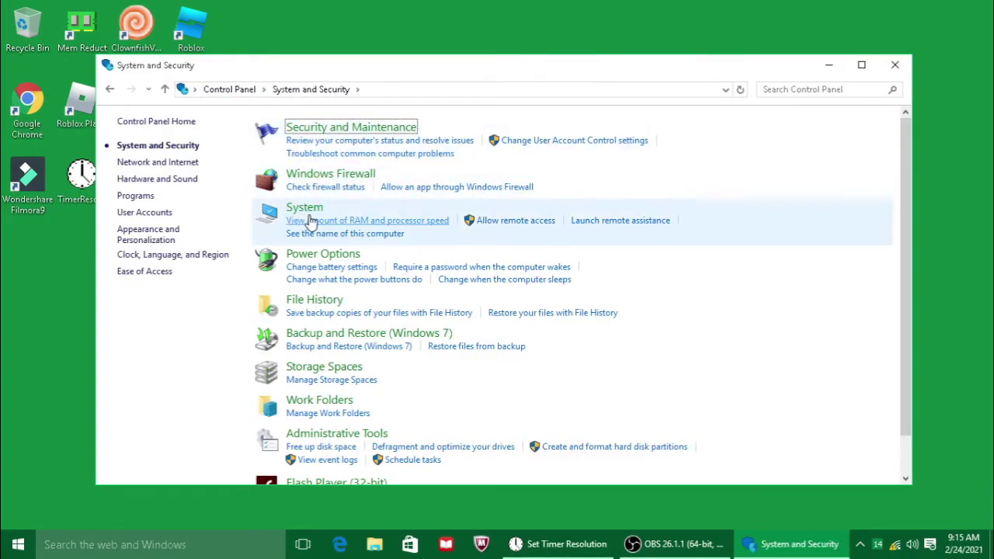
click(318, 210)
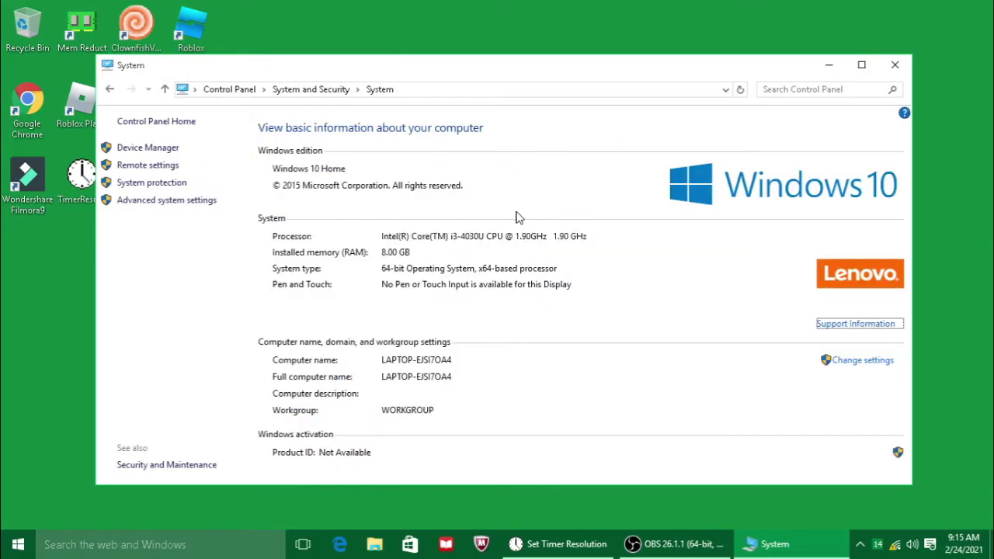
click(208, 201)
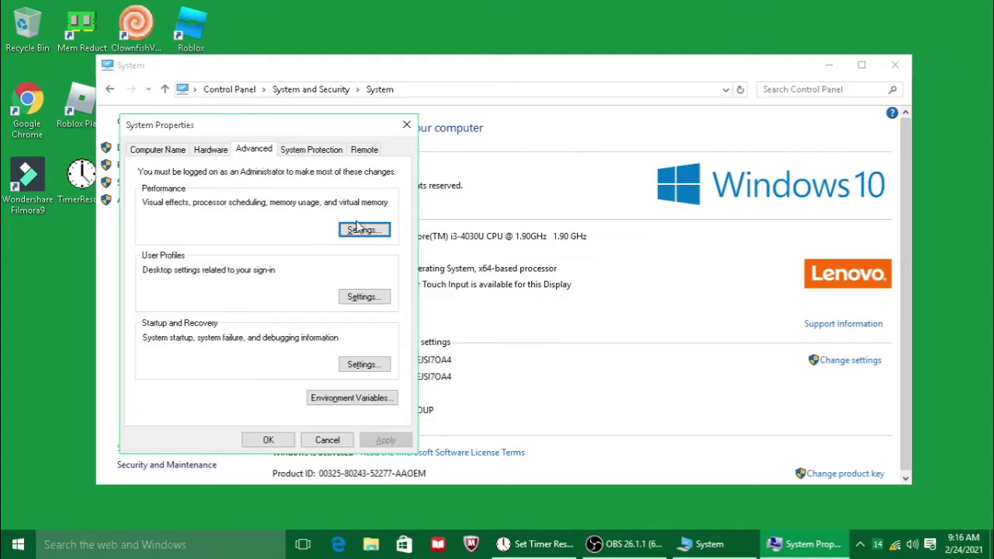
click(370, 230)
click(304, 221)
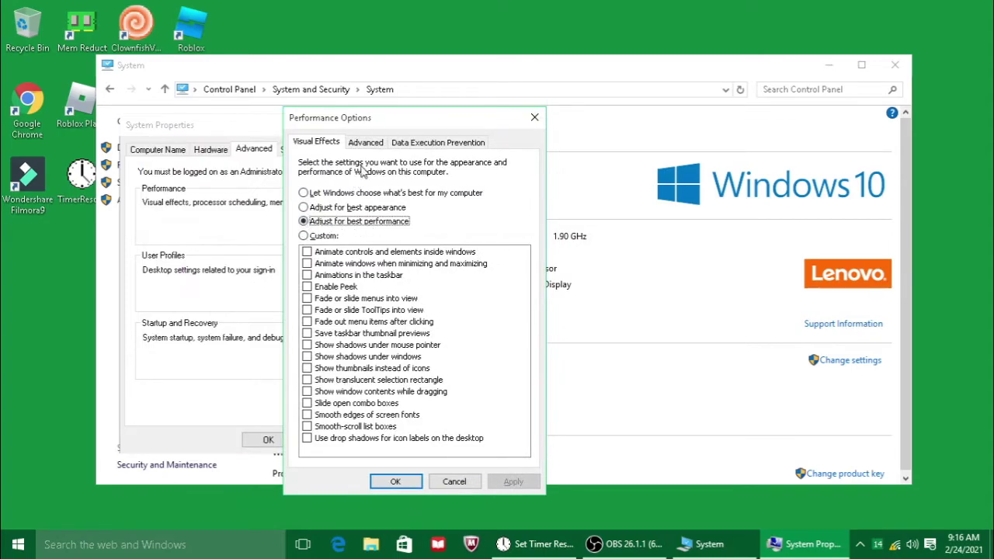
click(369, 143)
click(335, 222)
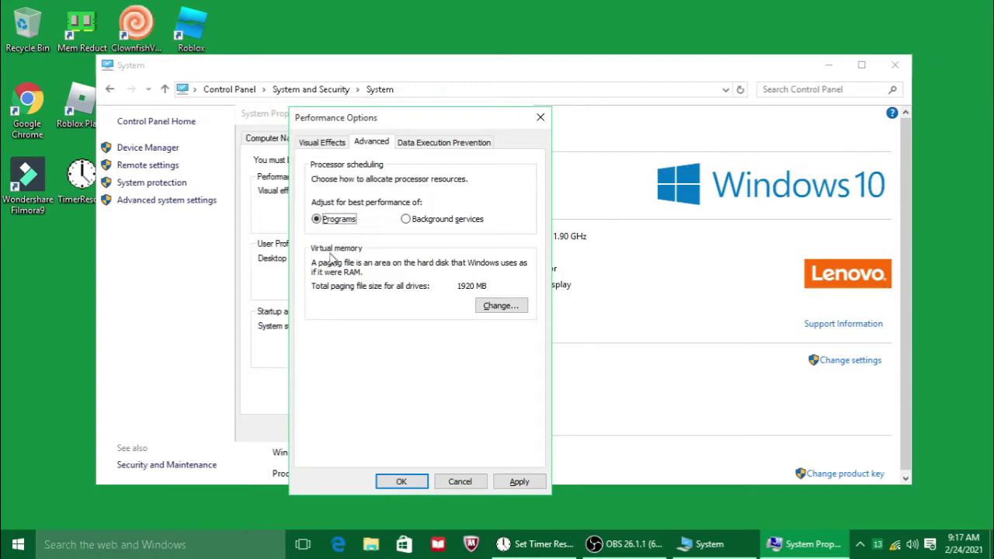
In the Virtual Memory settings, keep automatic paging file management off and set drive C: to System managed size.
click(501, 307)
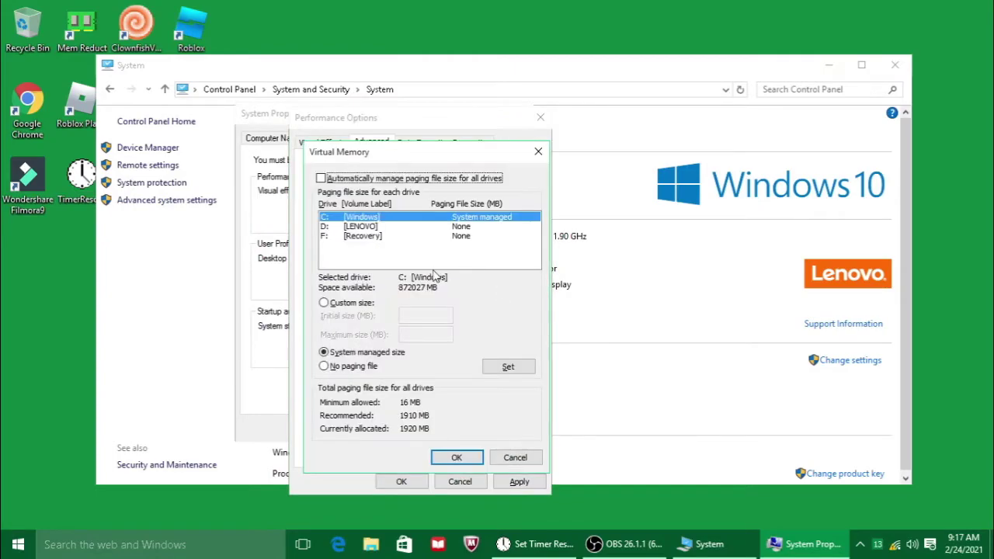
click(322, 179)
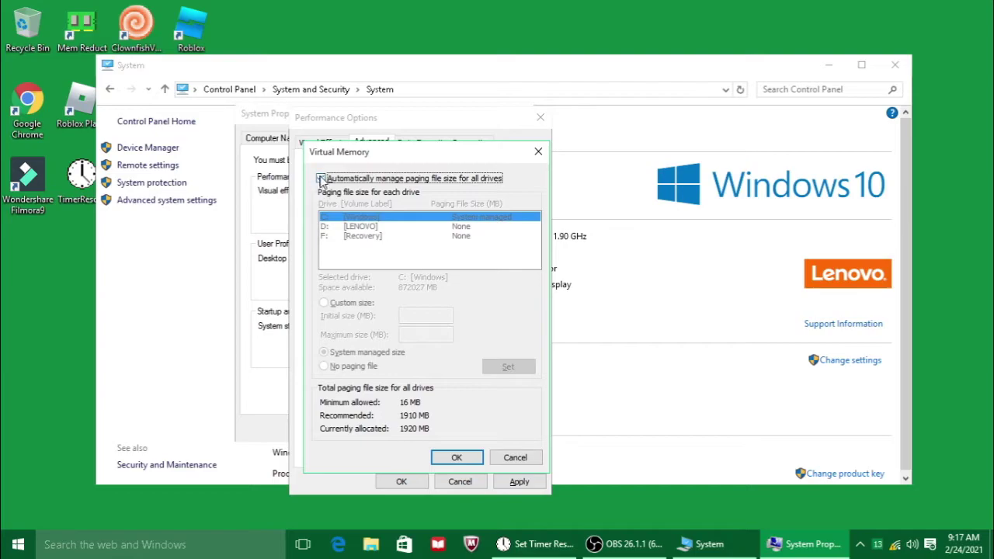
click(322, 178)
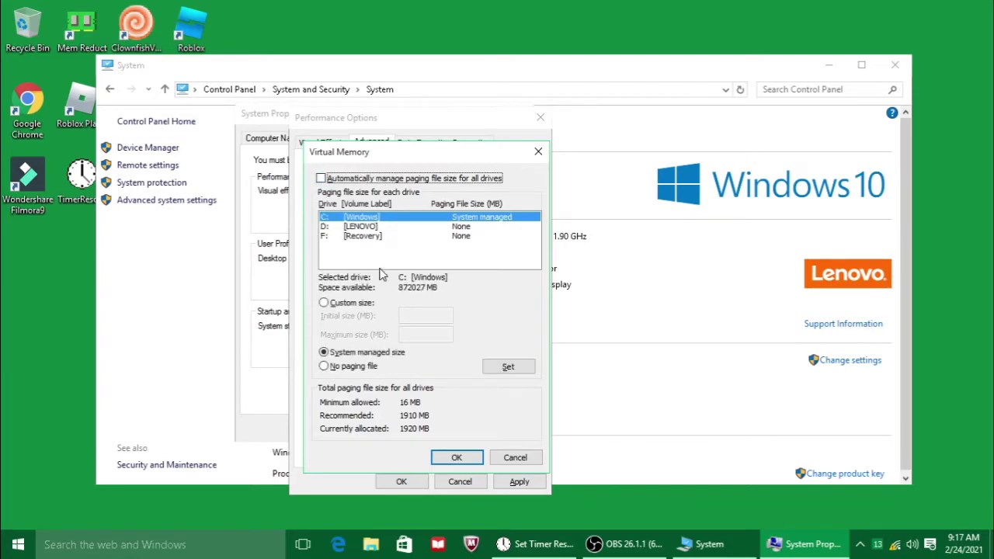
click(406, 218)
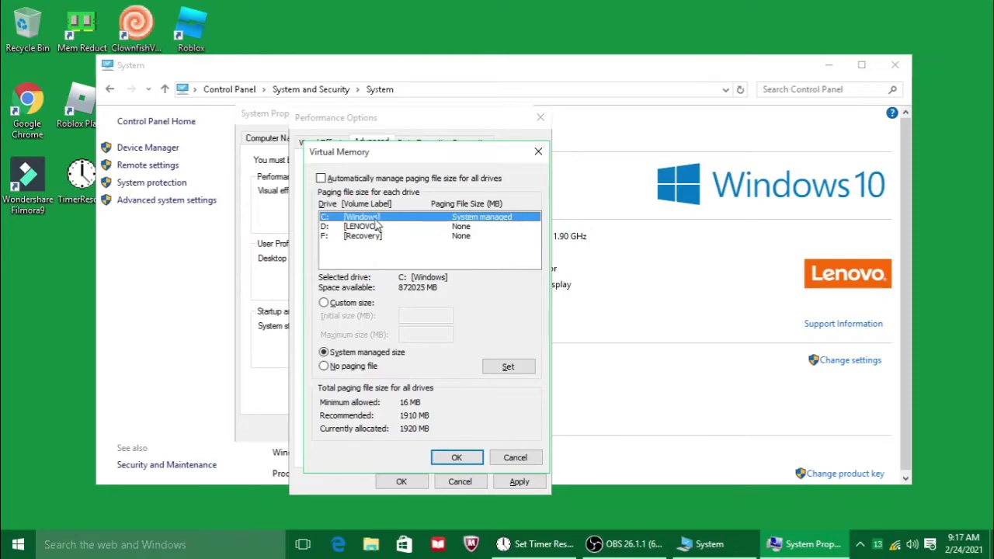
click(341, 355)
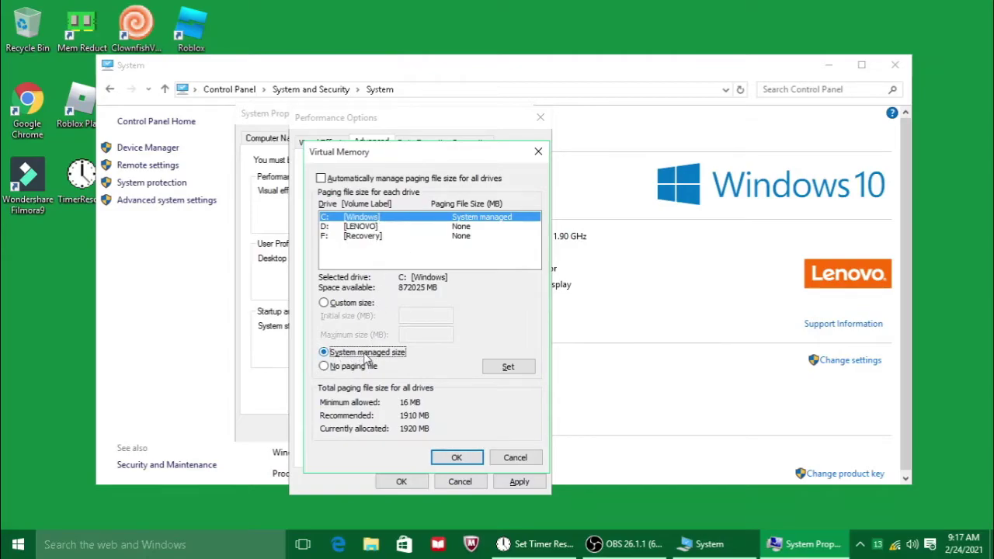
click(518, 369)
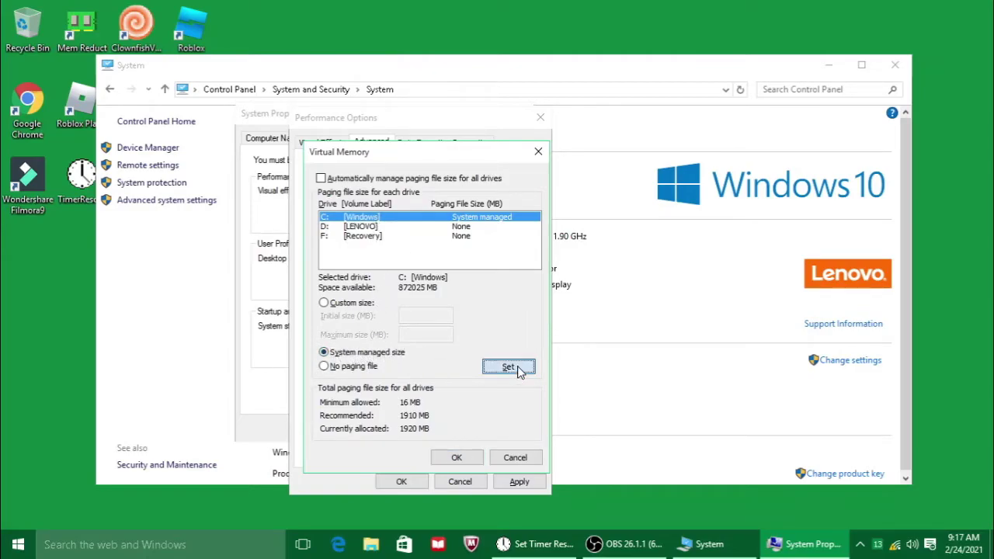
Set drives D: and F: to No paging file and confirm the virtual memory settings.
click(376, 227)
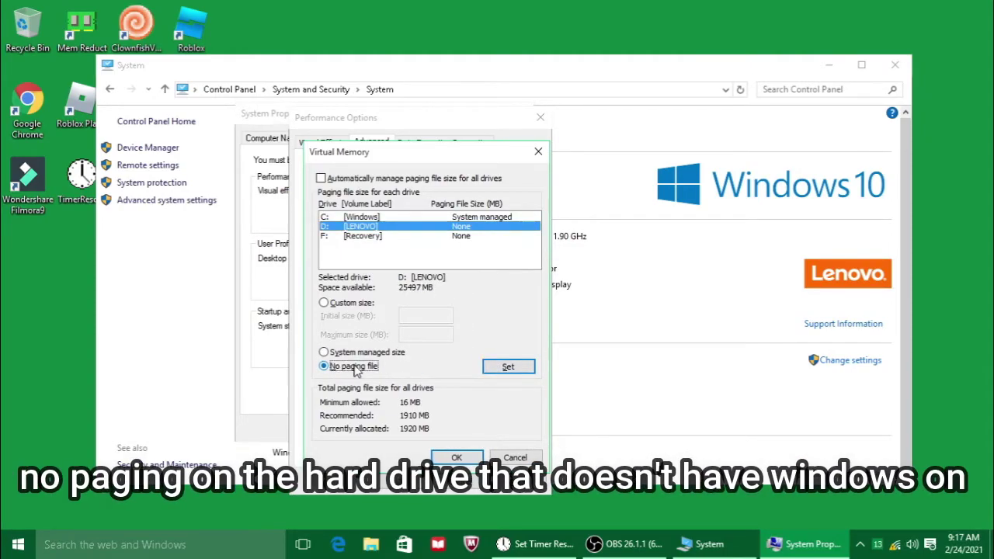
click(513, 367)
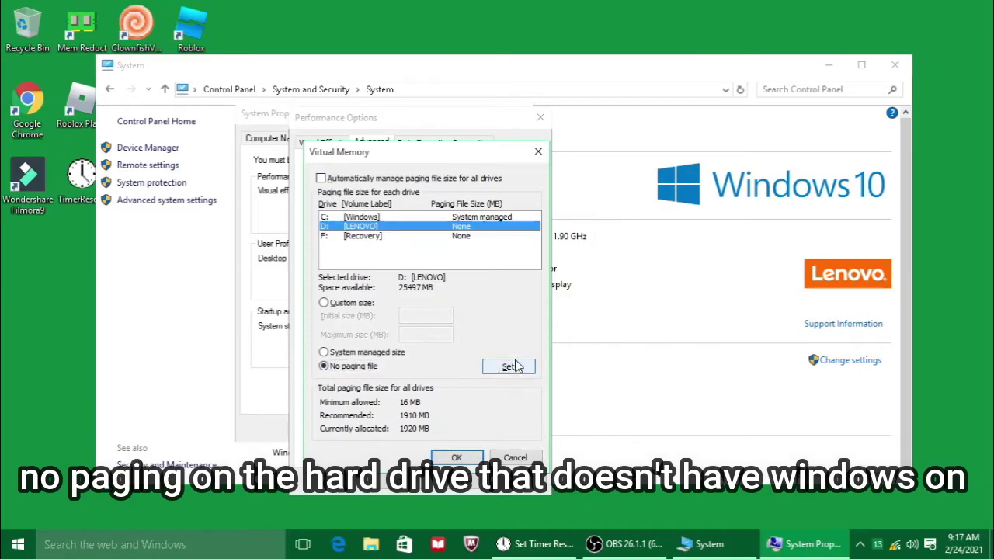
click(471, 237)
click(354, 366)
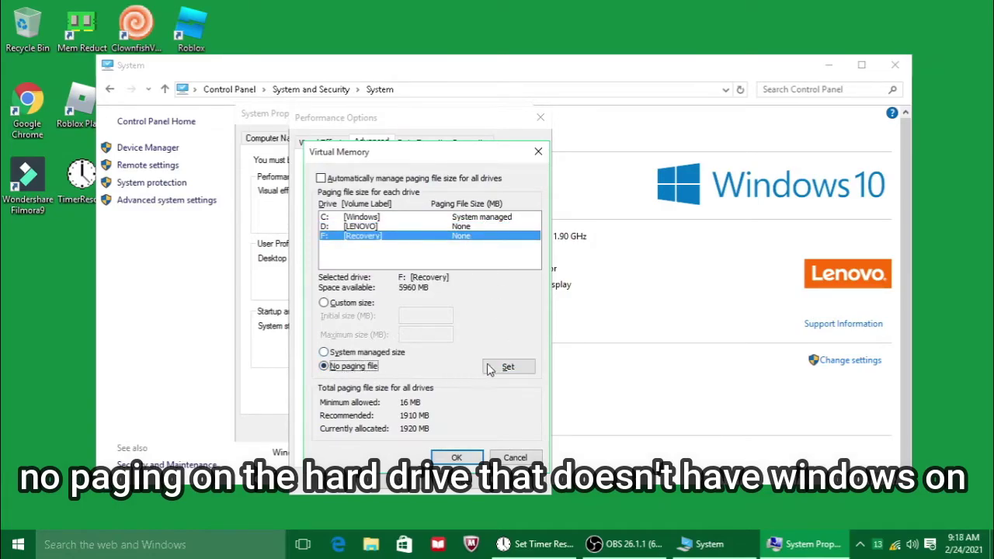
click(513, 368)
click(428, 219)
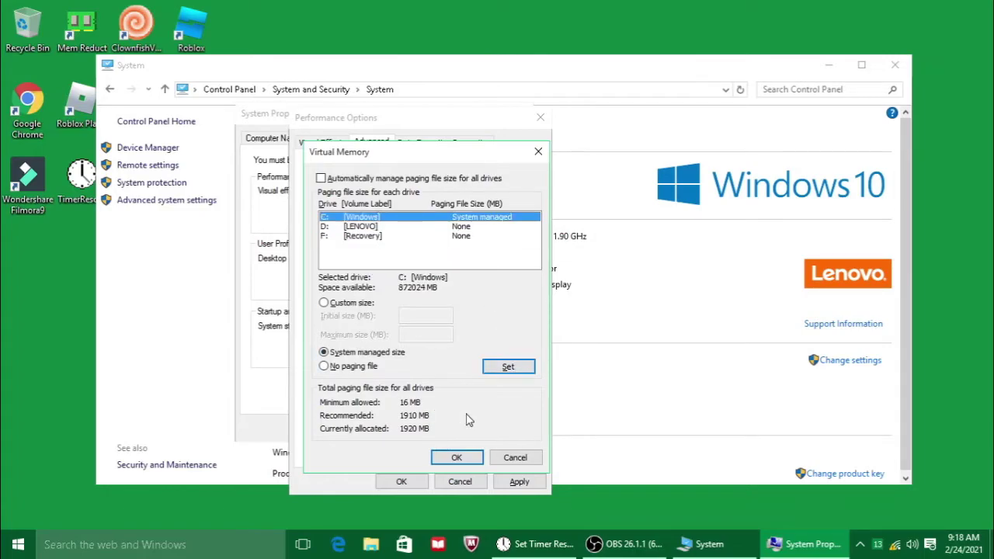
click(457, 457)
Apply and confirm the Performance Options, close System Properties and postpone the computer restart.
click(626, 329)
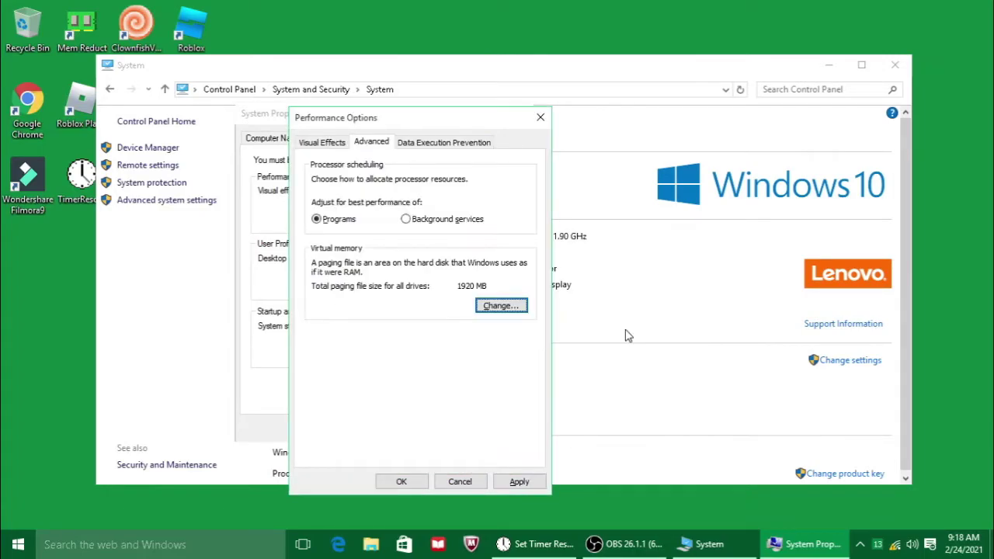
click(519, 481)
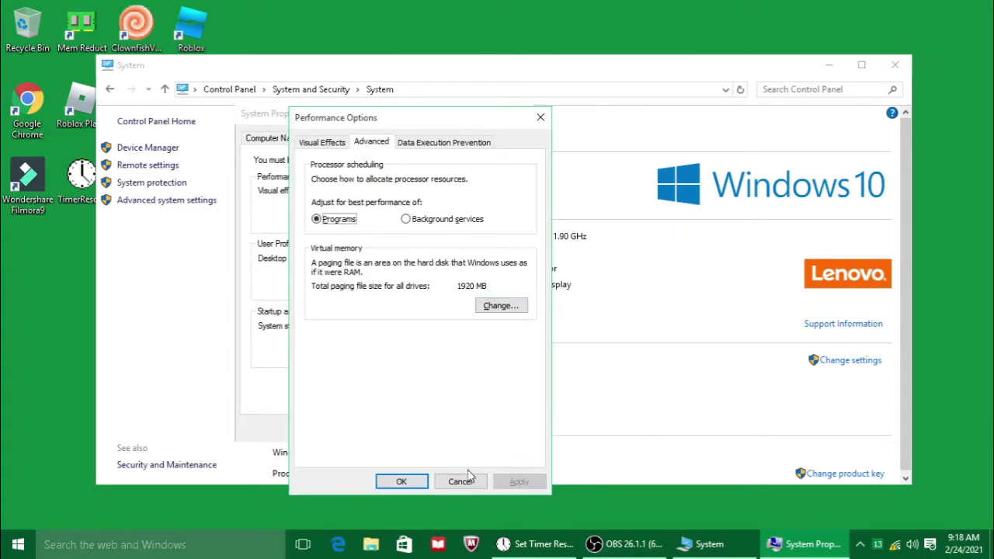
click(402, 481)
click(383, 428)
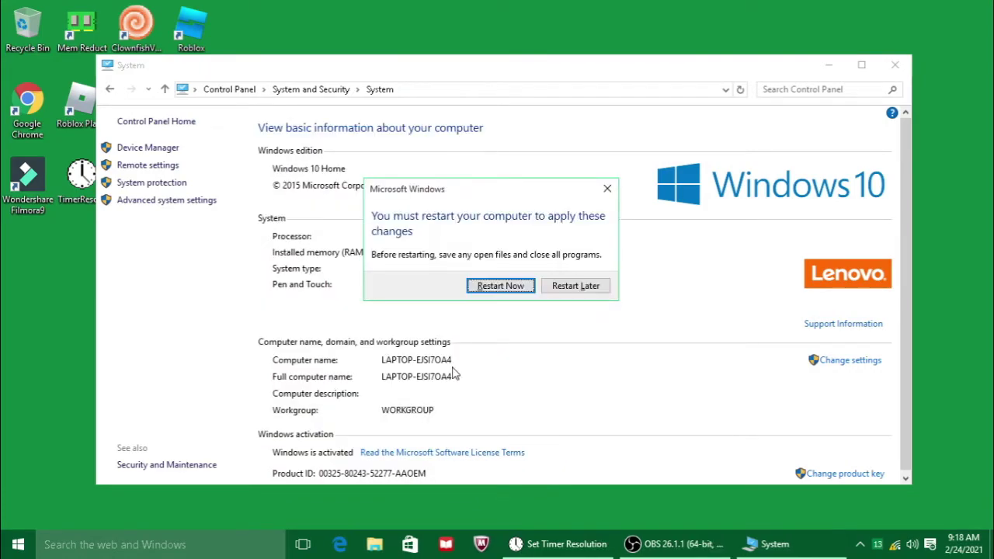
click(587, 289)
Open Power Options under System and Security and choose the High performance plan from the available plans.
click(311, 89)
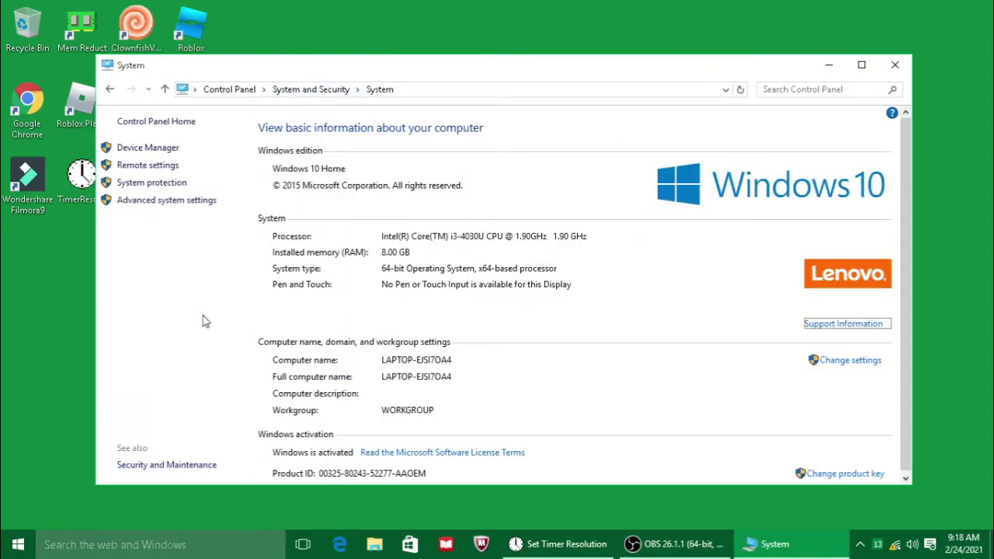
click(311, 89)
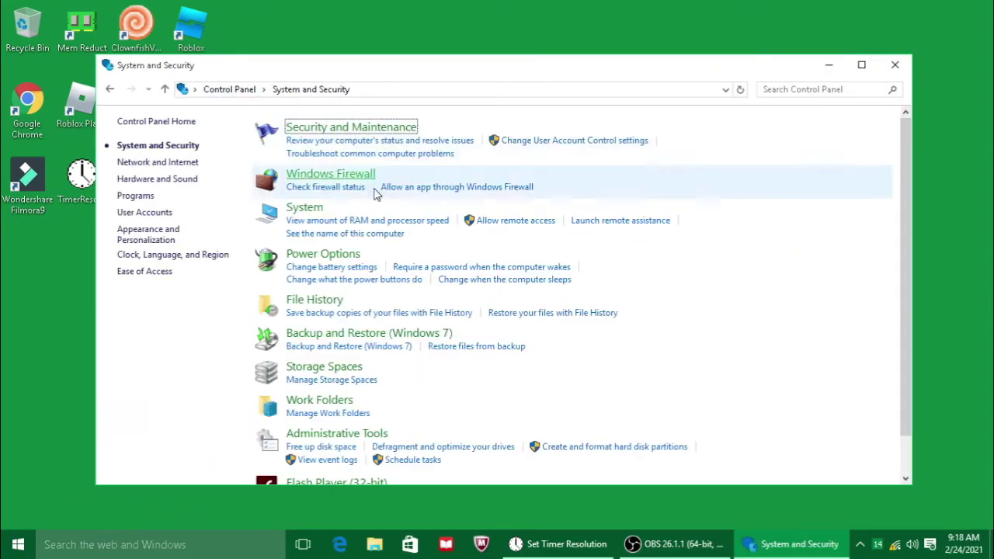
click(345, 255)
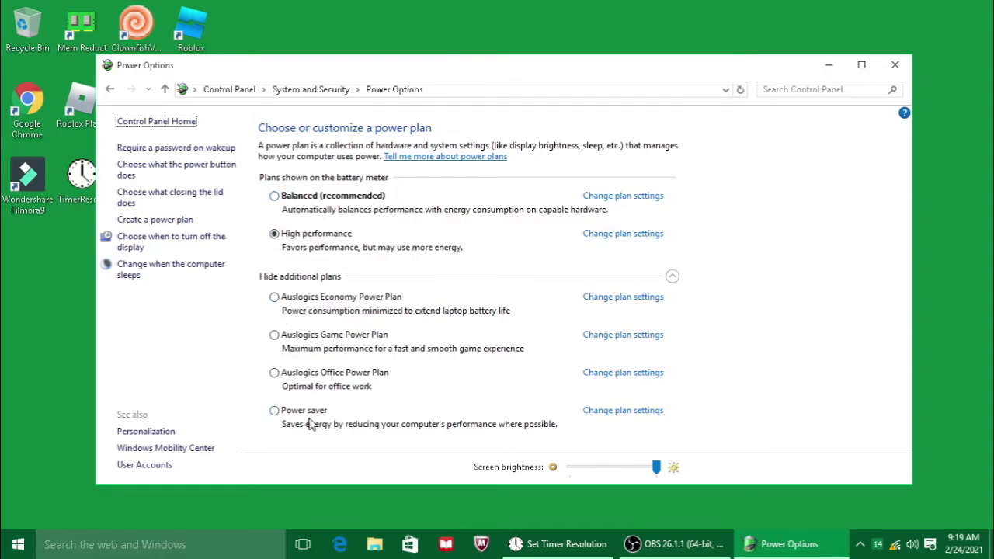
click(673, 277)
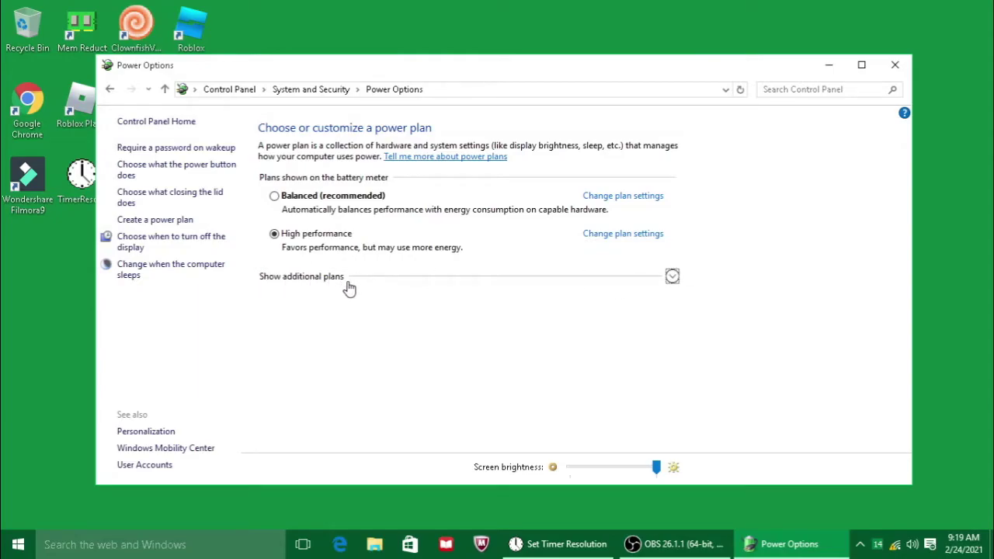
click(673, 276)
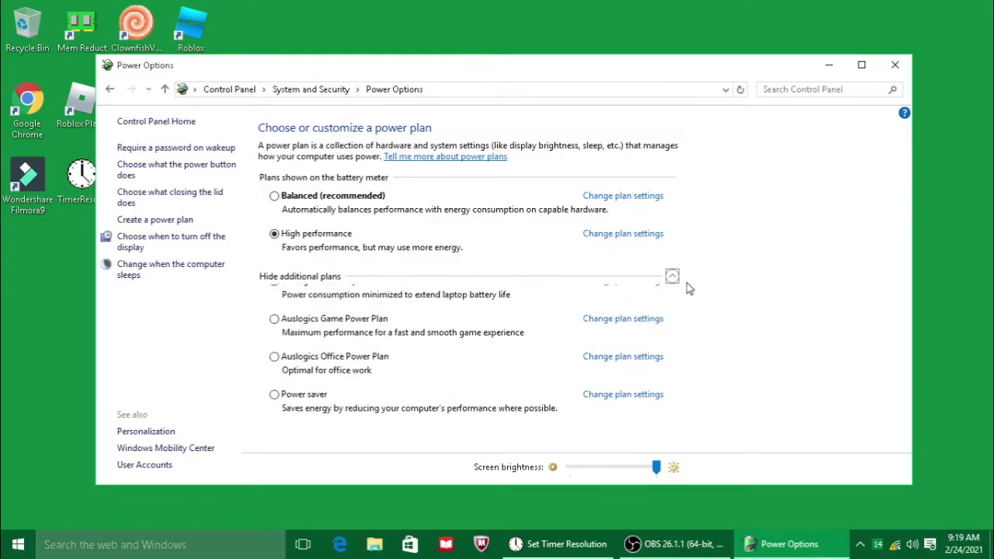
click(345, 236)
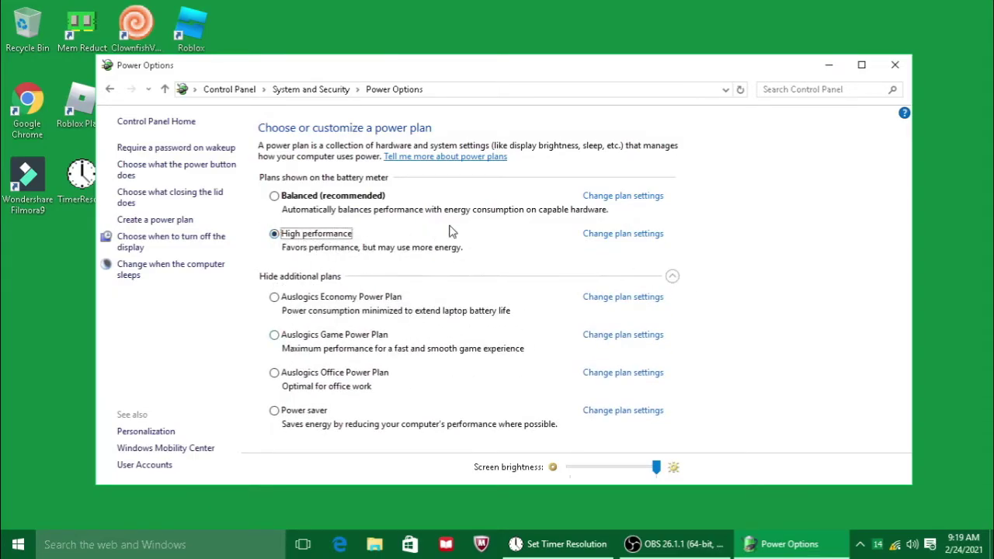
Open the High performance plan's settings and its advanced settings, and keep Turn off the display on battery at Never.
click(646, 236)
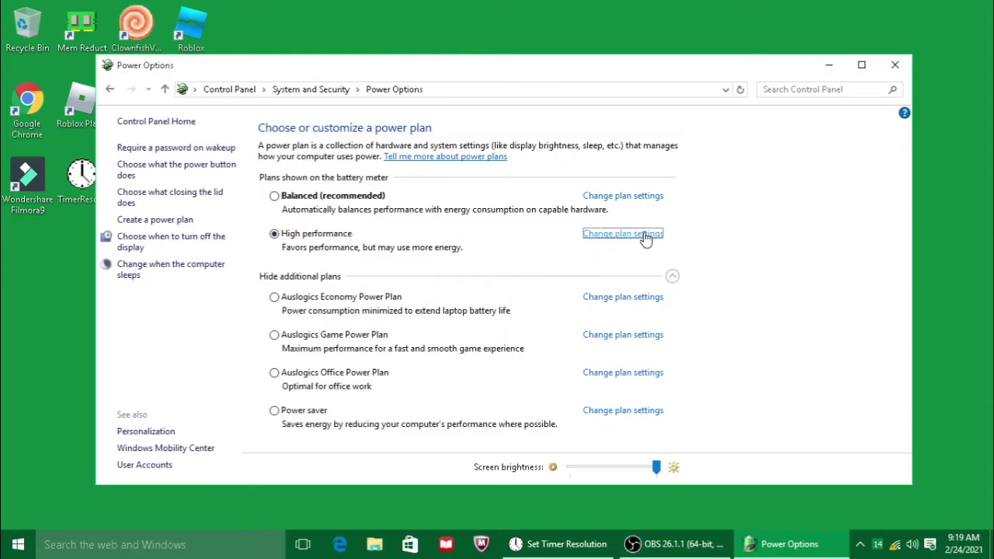
click(501, 206)
click(501, 209)
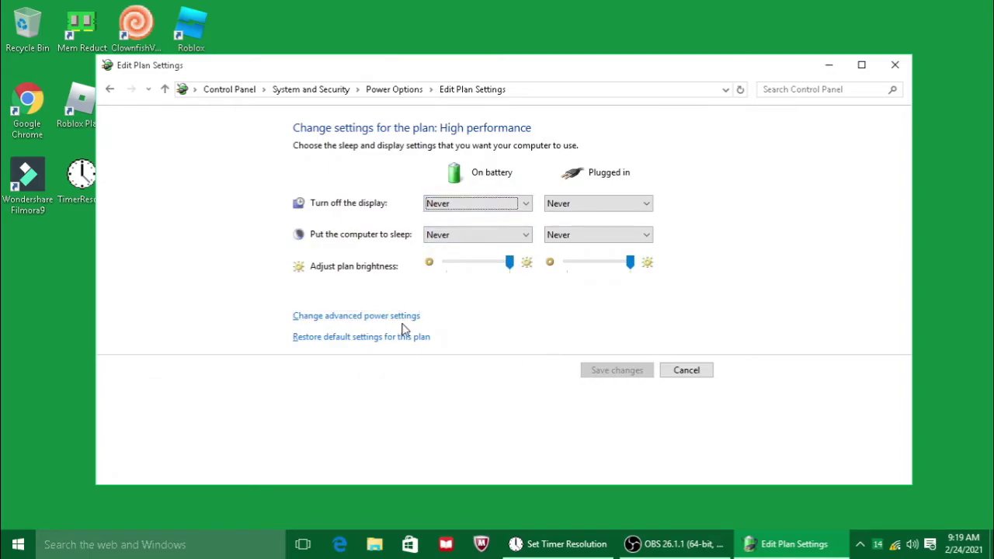
click(348, 316)
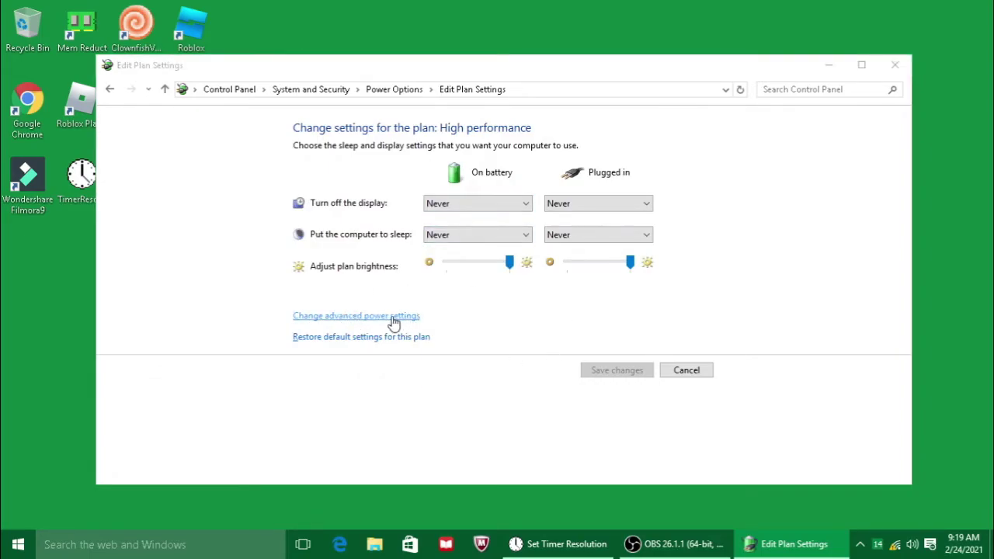
click(482, 235)
click(508, 204)
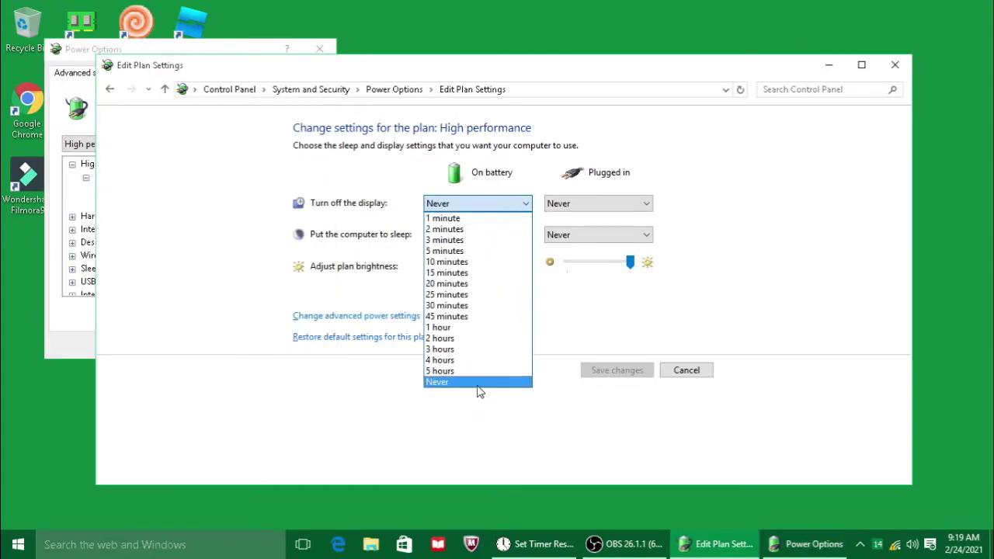
click(478, 383)
Reopen the High performance plan's advanced power settings and expand Turn off hard disk after under Hard disk.
click(87, 48)
drag(87, 48, 201, 65)
drag(279, 70, 522, 122)
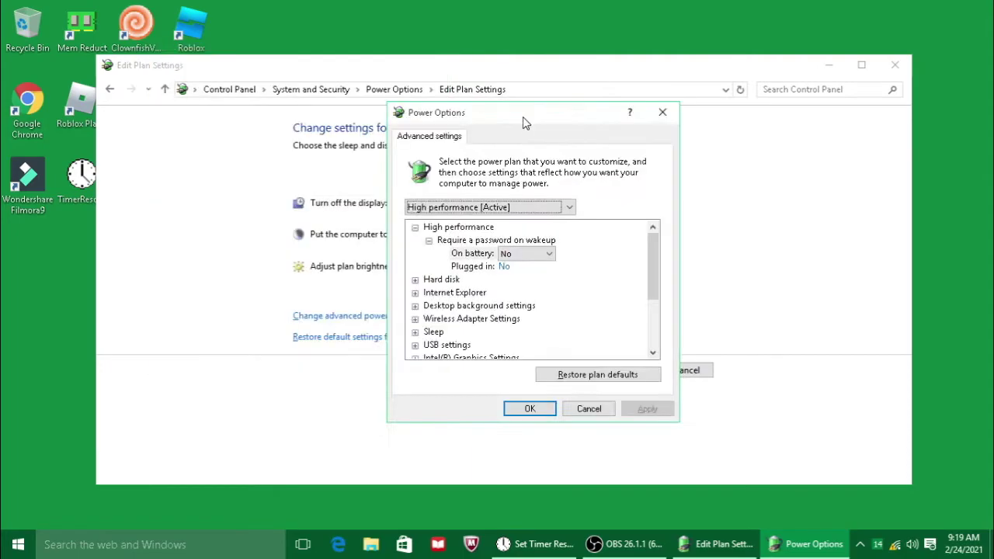
click(663, 114)
click(329, 316)
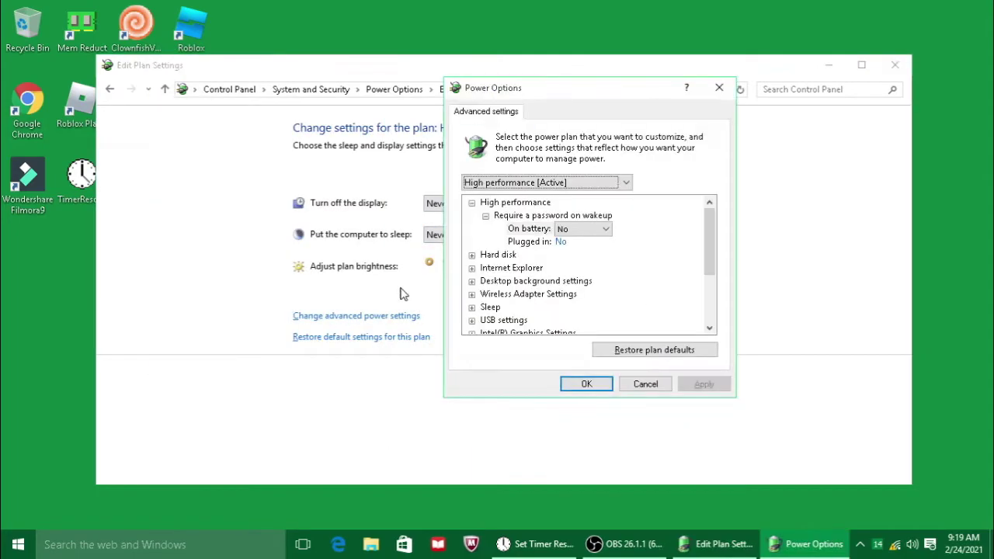
drag(570, 92, 319, 85)
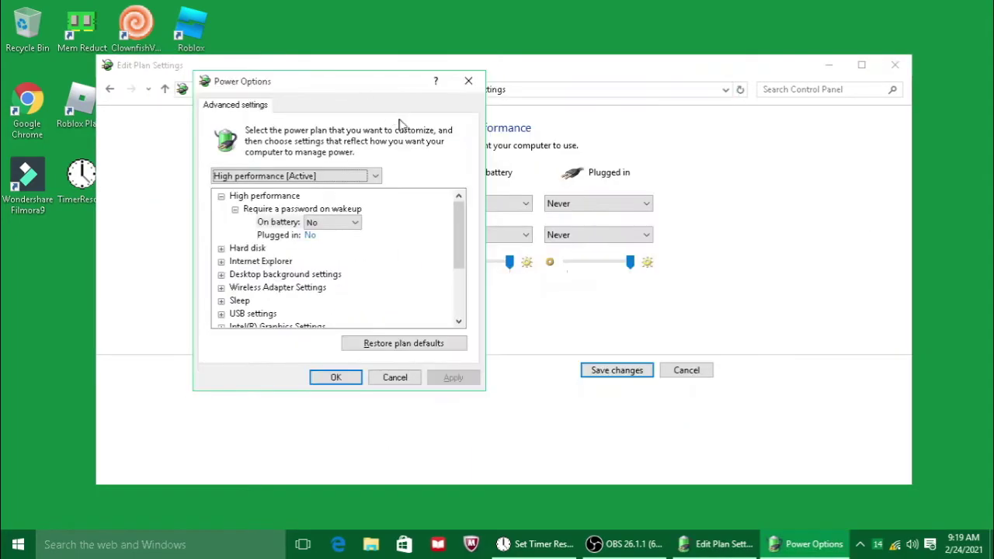
click(222, 248)
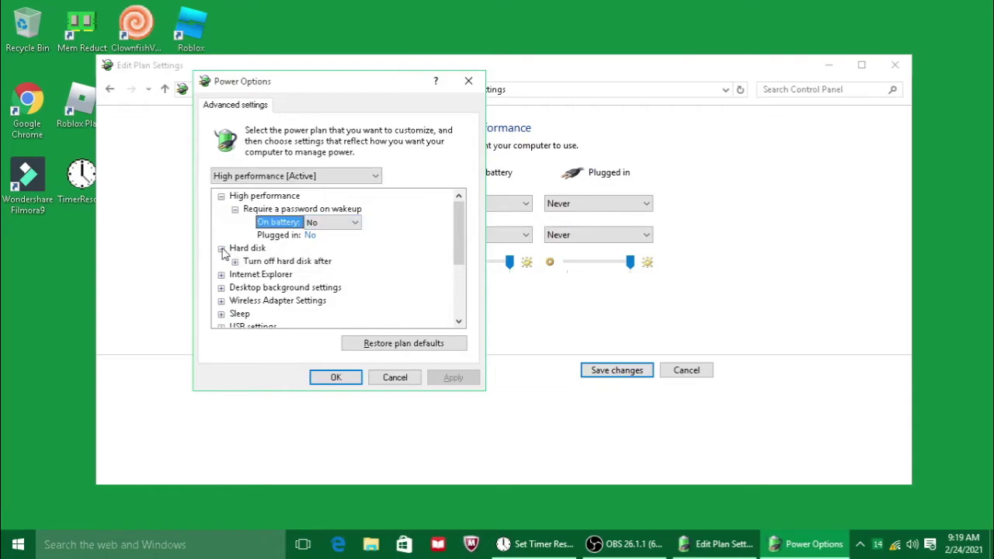
click(235, 261)
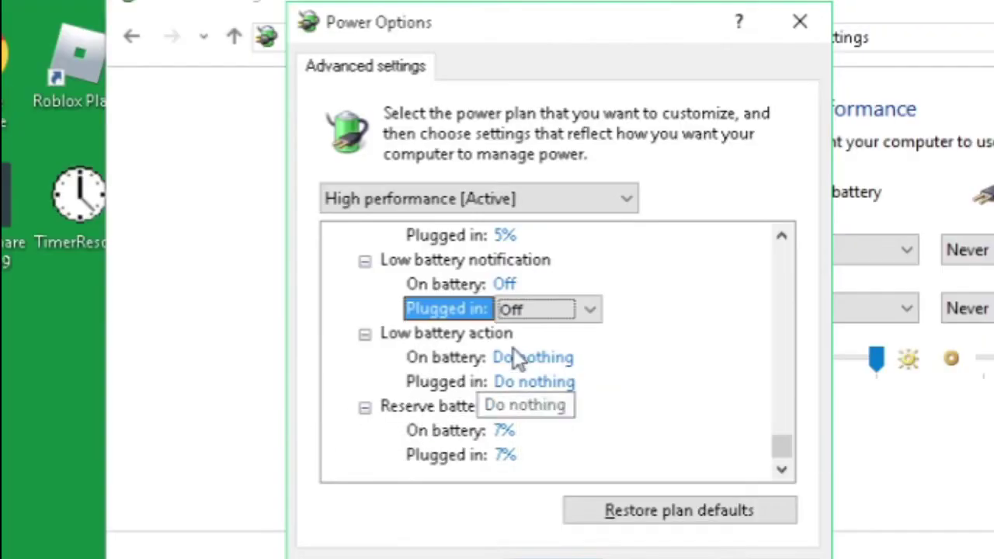
Apply and confirm the advanced power settings, and save the changes to the High performance plan.
mouse_move(782, 444)
mouse_down()
mouse_move(780, 247)
mouse_move(792, 309)
mouse_move(785, 447)
mouse_up()
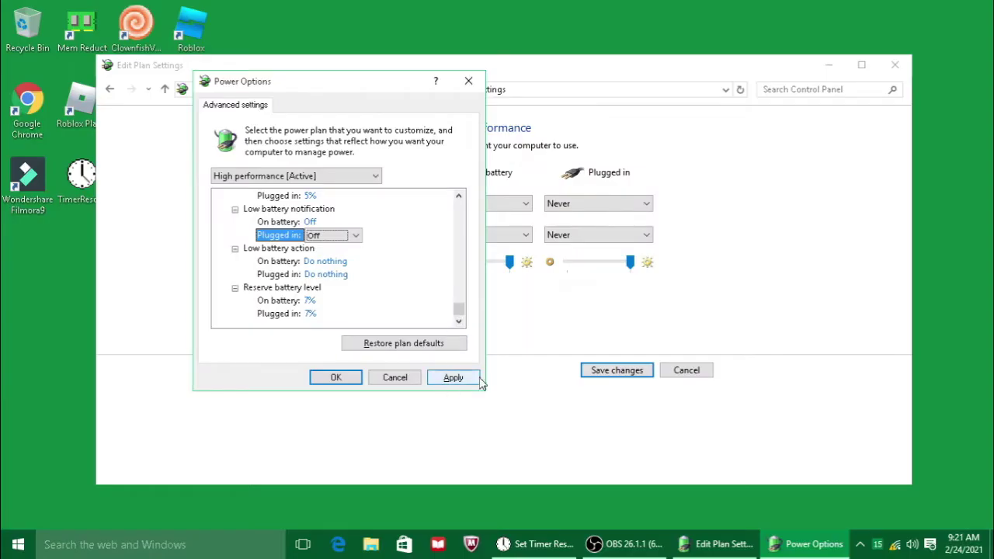
click(449, 381)
click(334, 381)
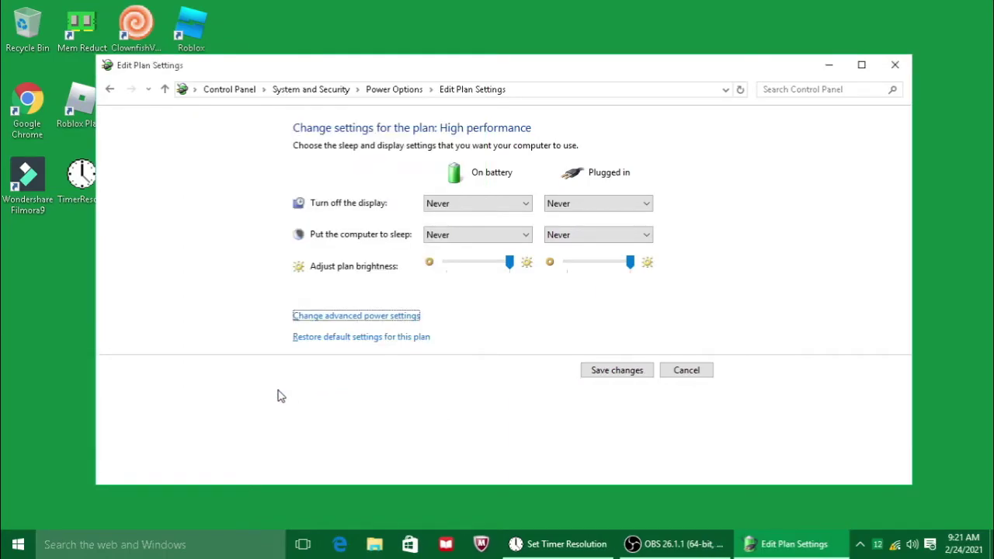
click(631, 375)
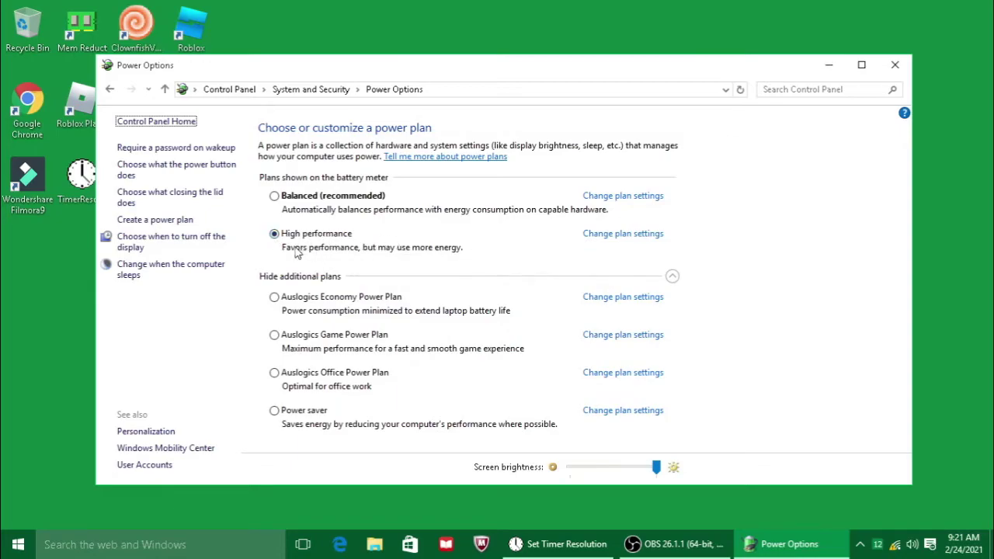
Create a power plan named Ultimate Performance based on High performance, keeping its display and sleep settings.
click(186, 221)
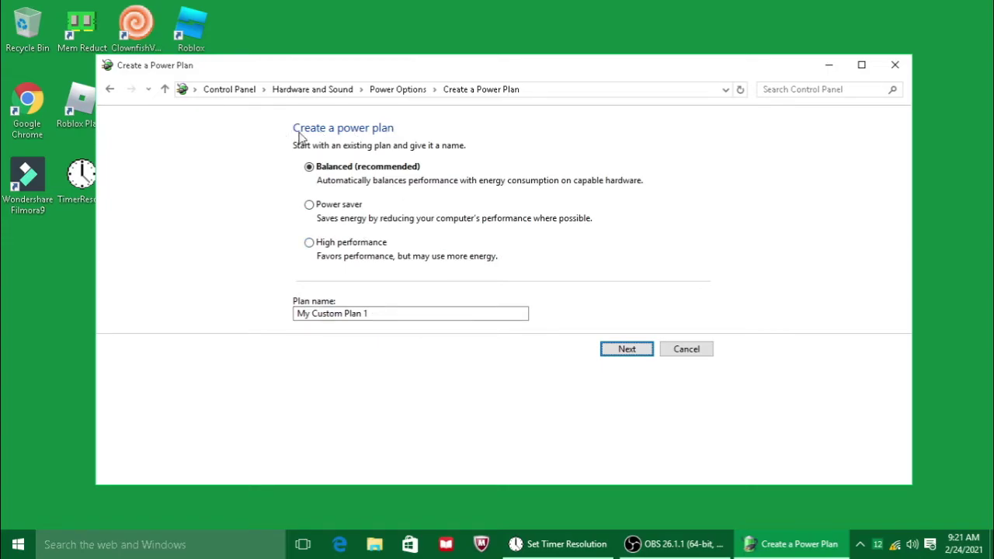
click(345, 242)
drag(373, 314, 298, 315)
click(297, 315)
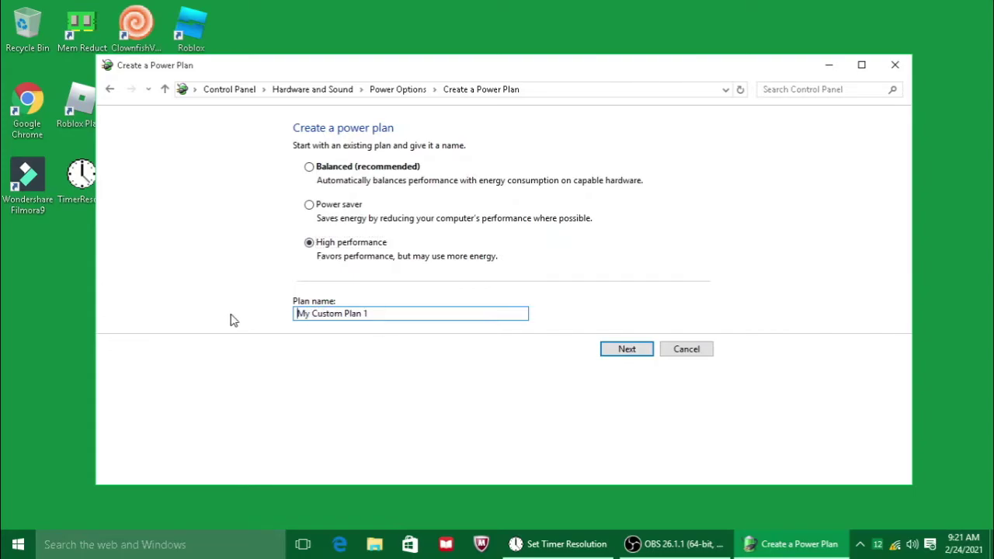
drag(367, 314, 283, 315)
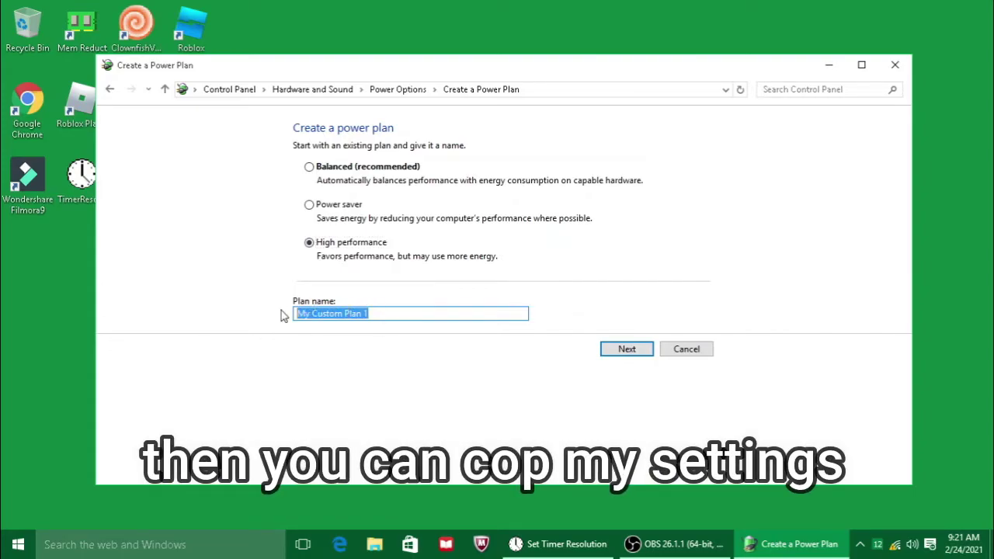
text(Ultimate Performance)
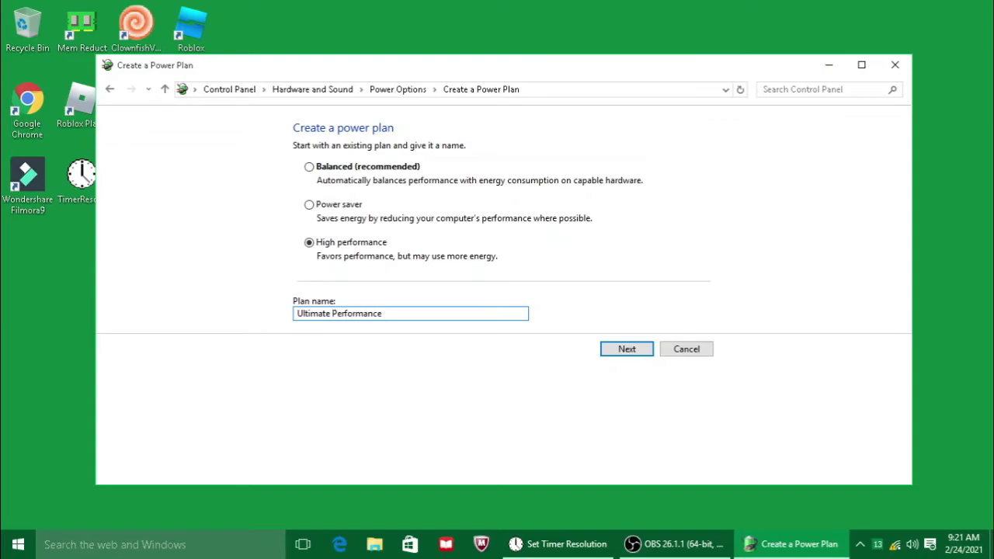
click(628, 353)
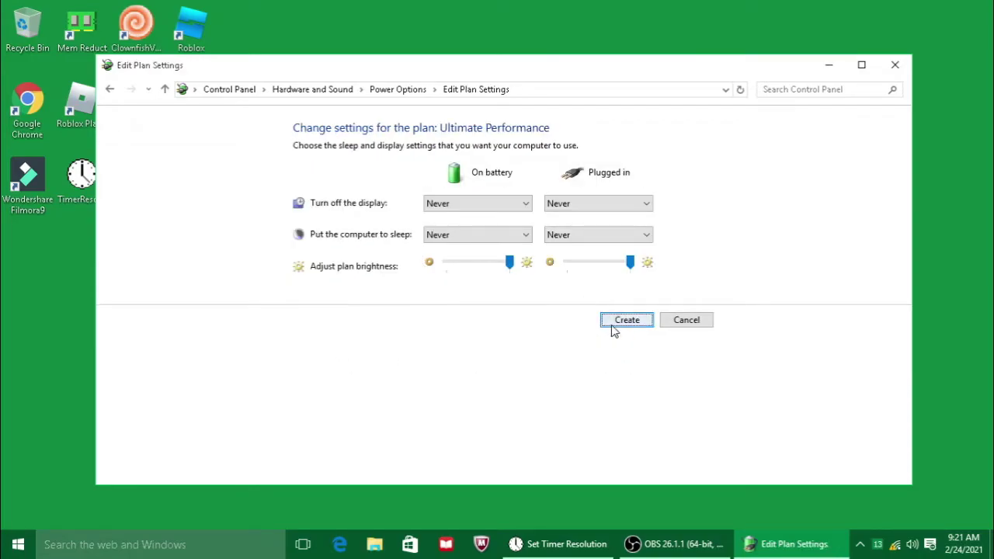
click(642, 322)
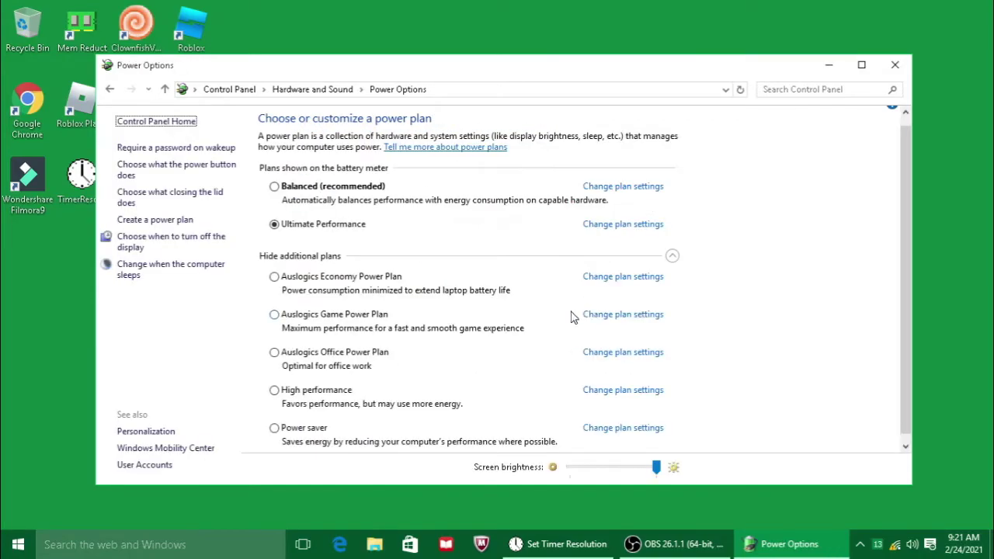
View the Ultimate Performance plan's settings and cancel out of them, select the High performance plan and close Power Options.
click(614, 226)
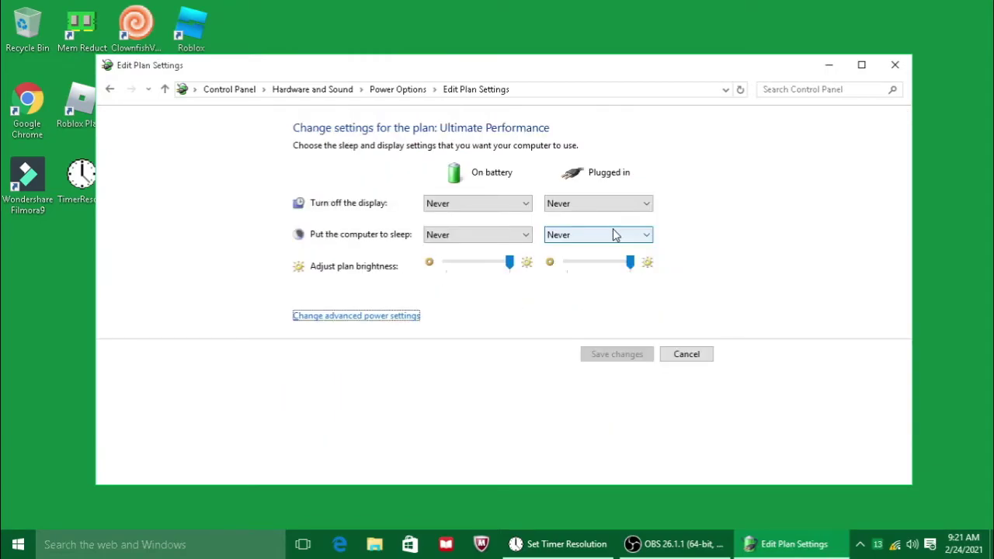
click(682, 356)
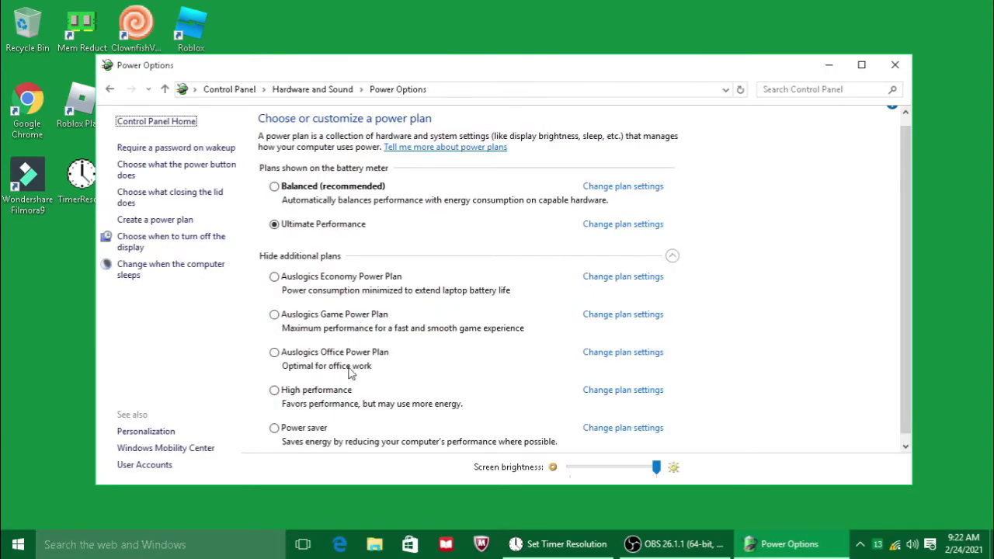
click(329, 394)
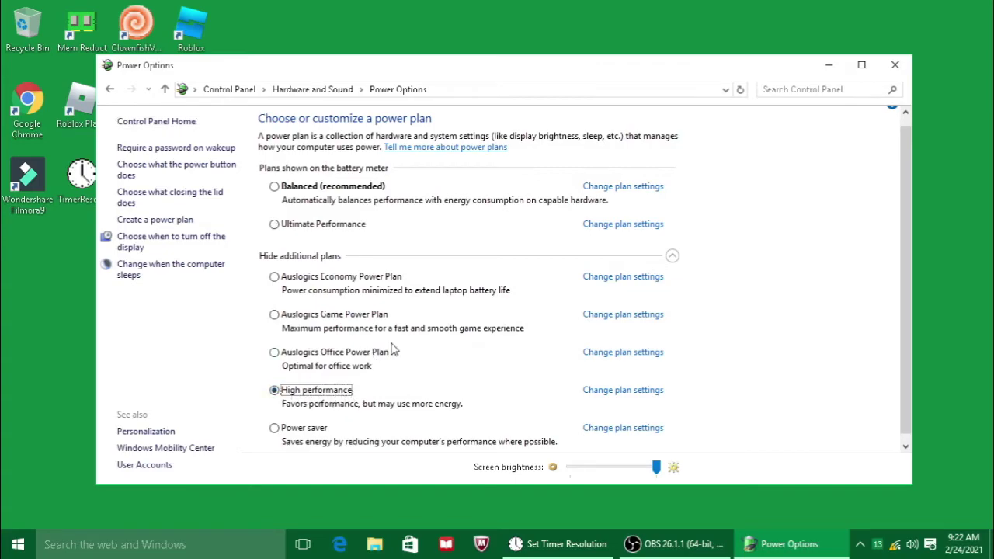
key(alt+F4)
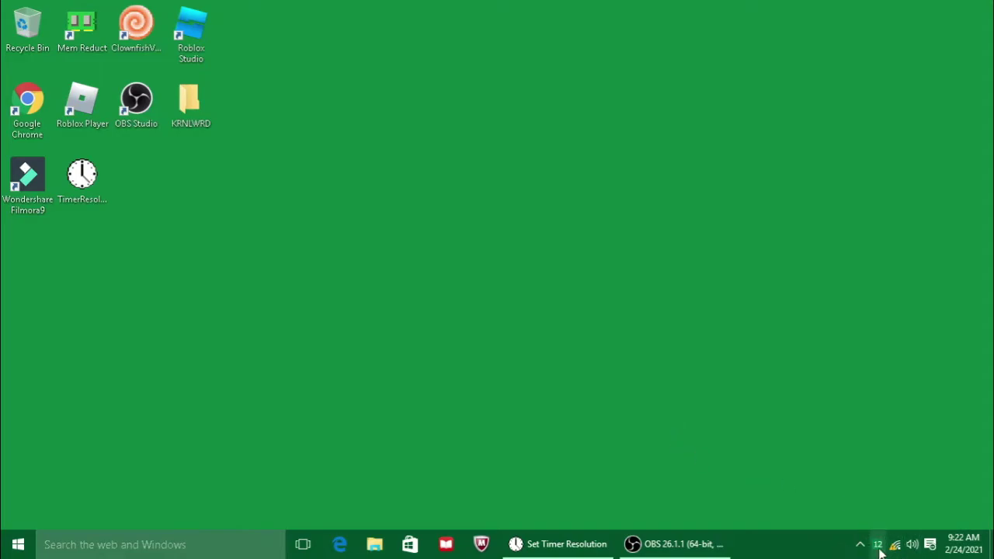
mouse_move(879, 550)
right_click(355, 98)
click(428, 134)
mouse_move(78, 181)
mouse_down()
mouse_move(186, 144)
mouse_move(46, 183)
mouse_move(81, 175)
mouse_up()
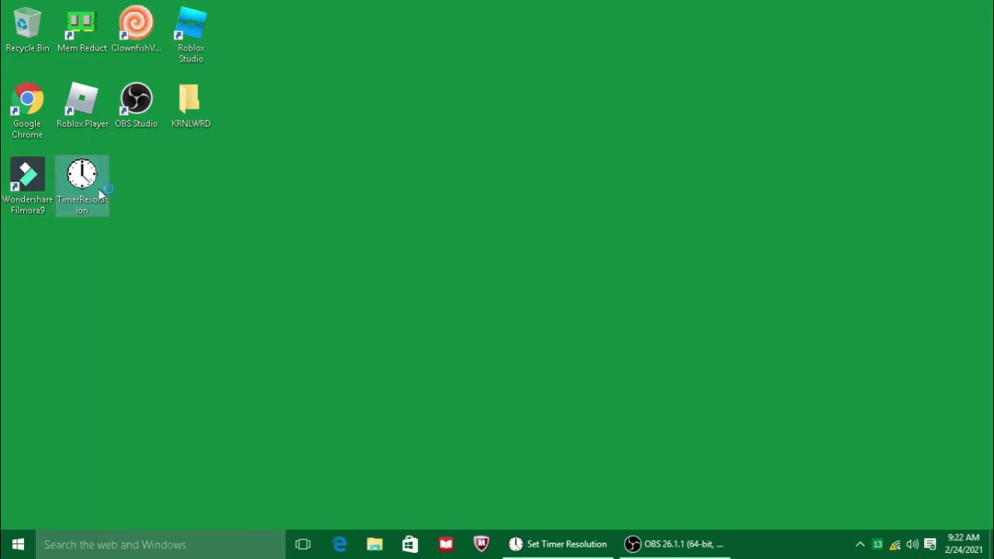
Open Task Manager, end the Wondershare Filmora process in the process details, and close Task Manager.
right_click(748, 541)
click(808, 487)
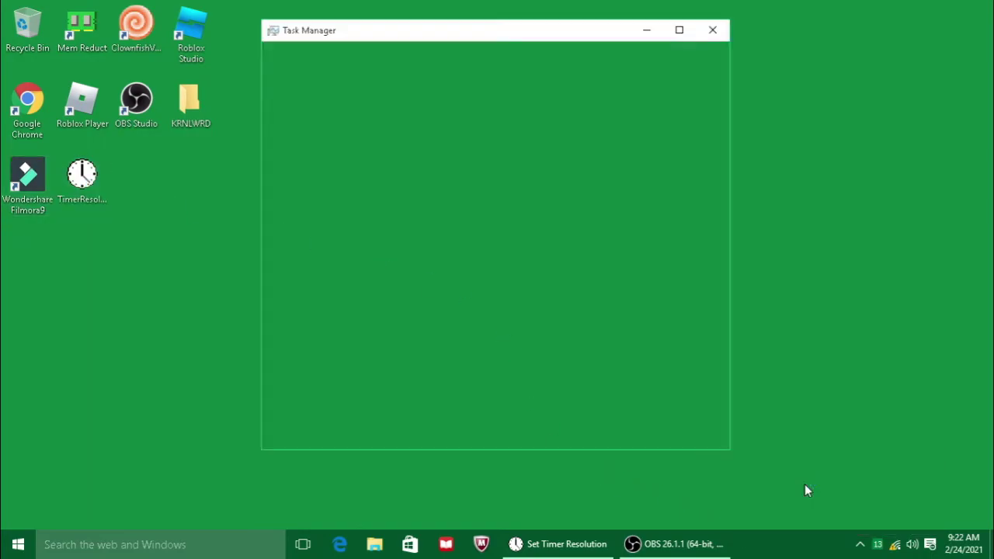
right_click(349, 361)
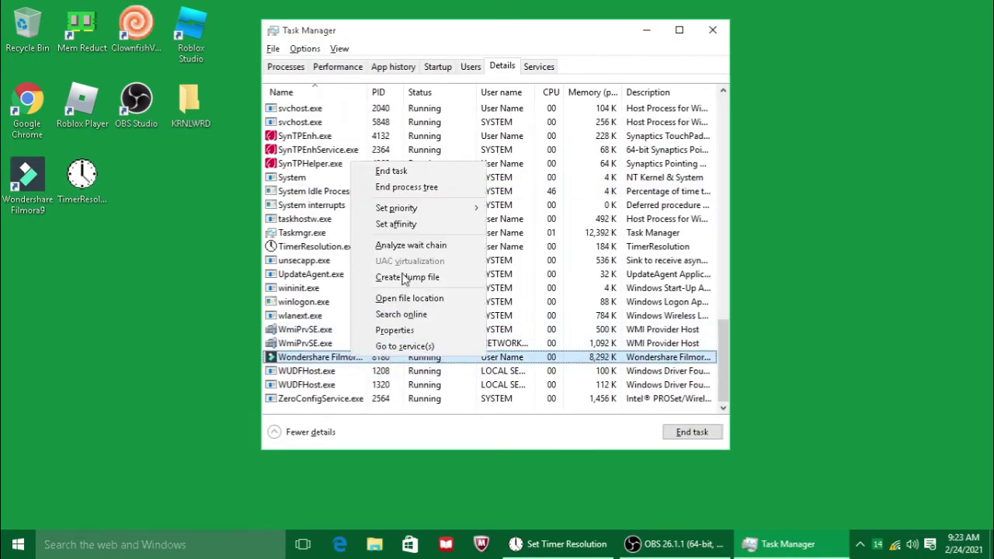
click(392, 173)
click(501, 297)
scroll(466, 306, up, 5)
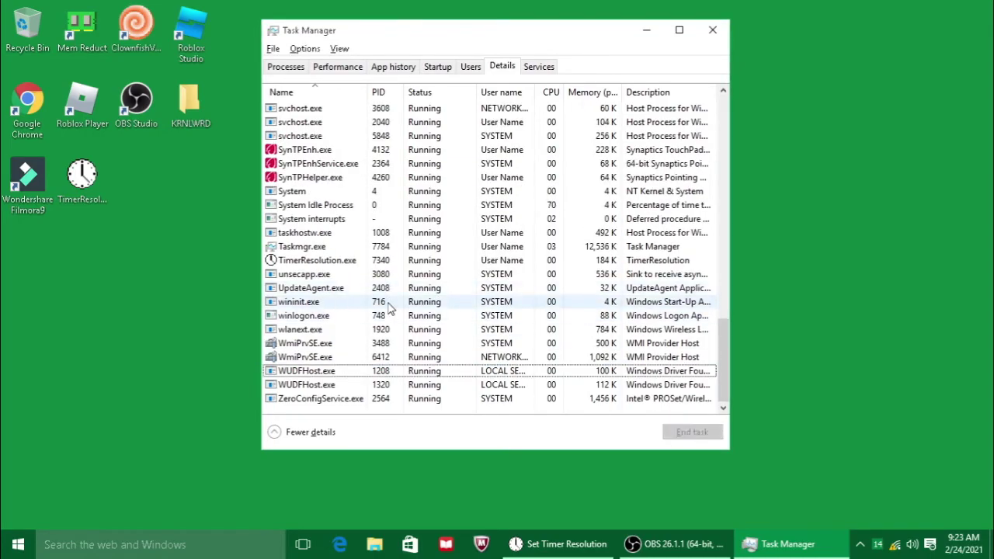
scroll(400, 309, up, 15)
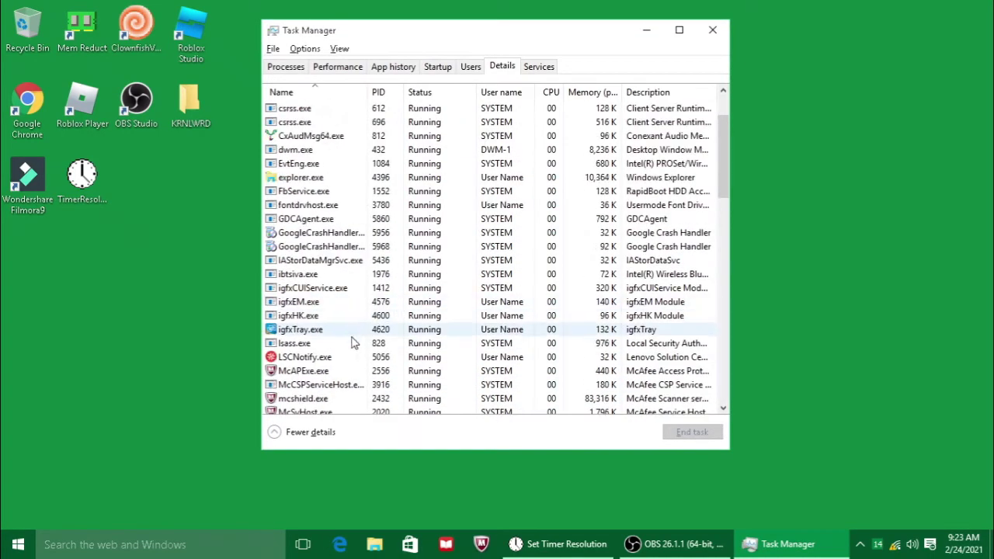
click(721, 29)
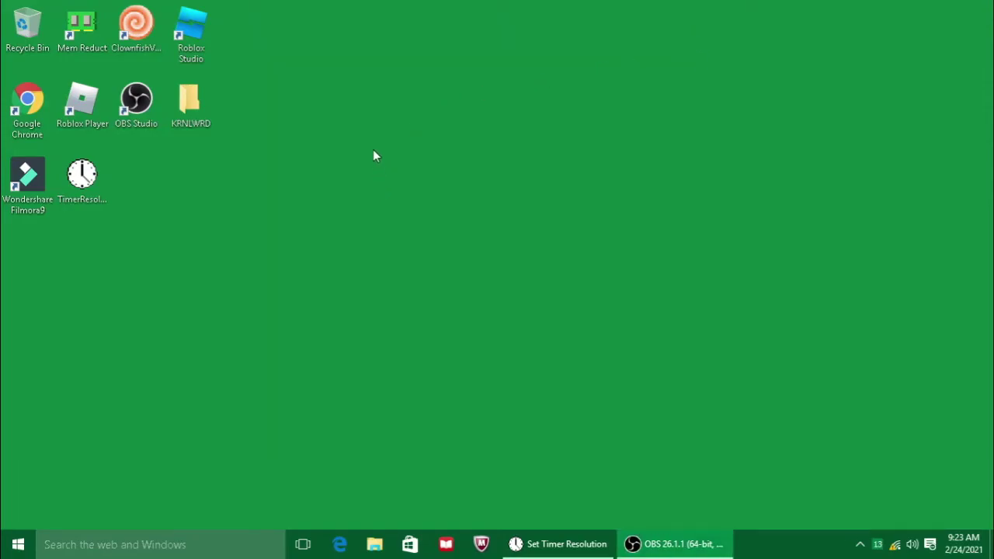
Open the Intel HD Graphics Control Panel from the desktop and go to its 3D settings.
right_click(374, 146)
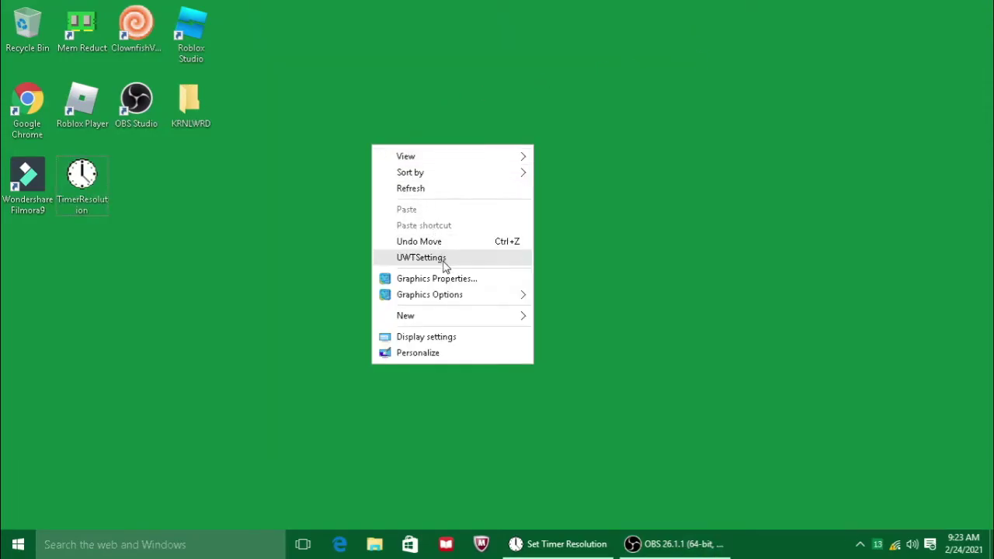
click(595, 179)
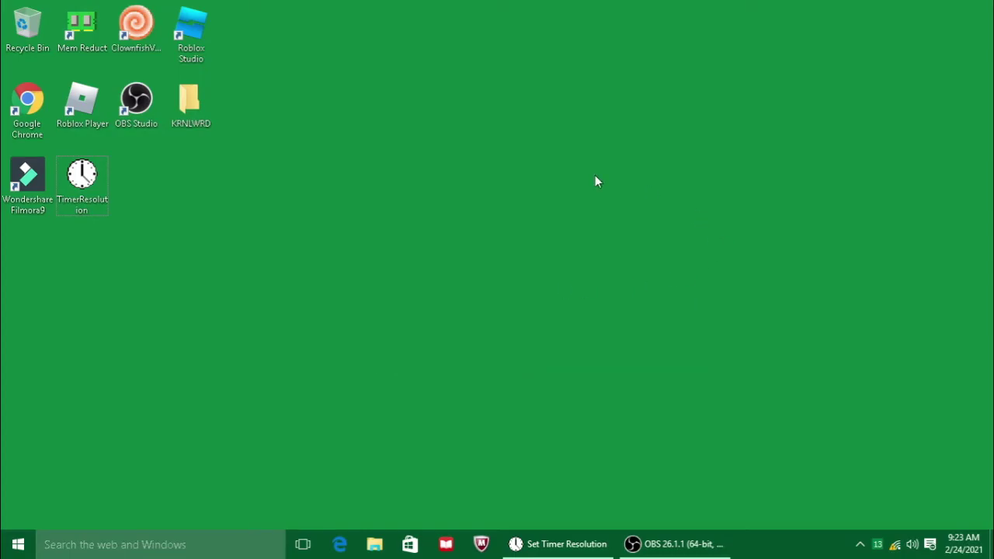
right_click(509, 154)
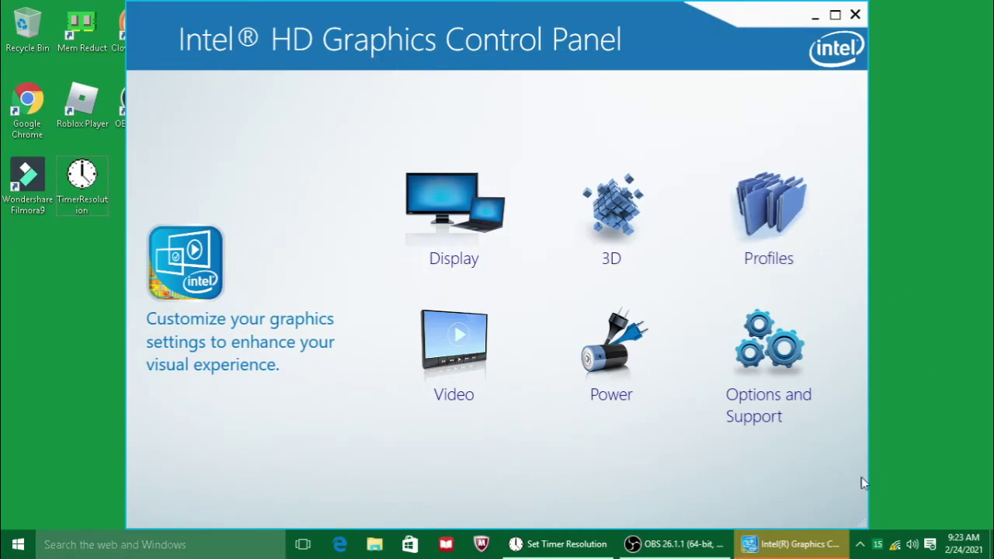
click(665, 72)
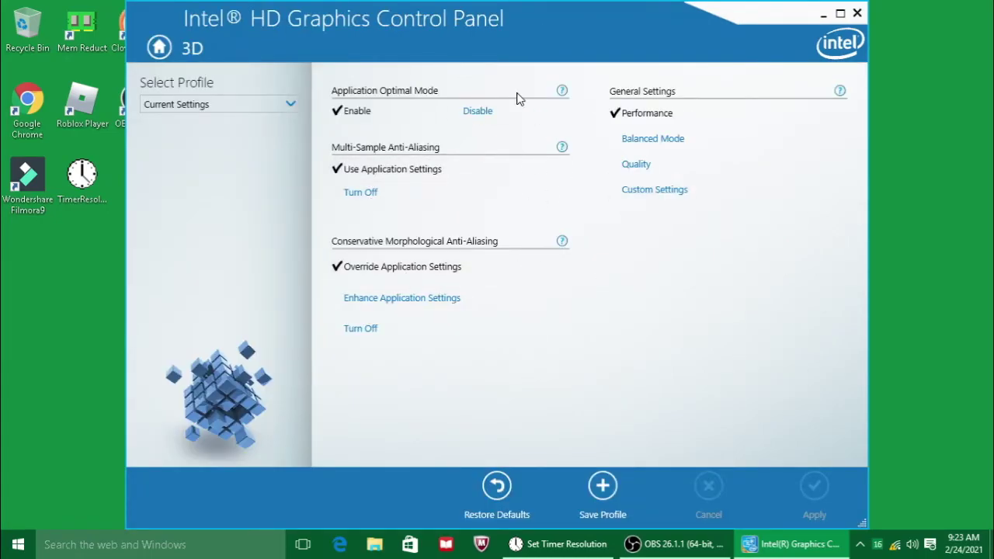
Set Conservative Morphological Anti-Aliasing to Override Application Settings and General Settings to Performance, and apply and keep the 3D changes.
click(655, 145)
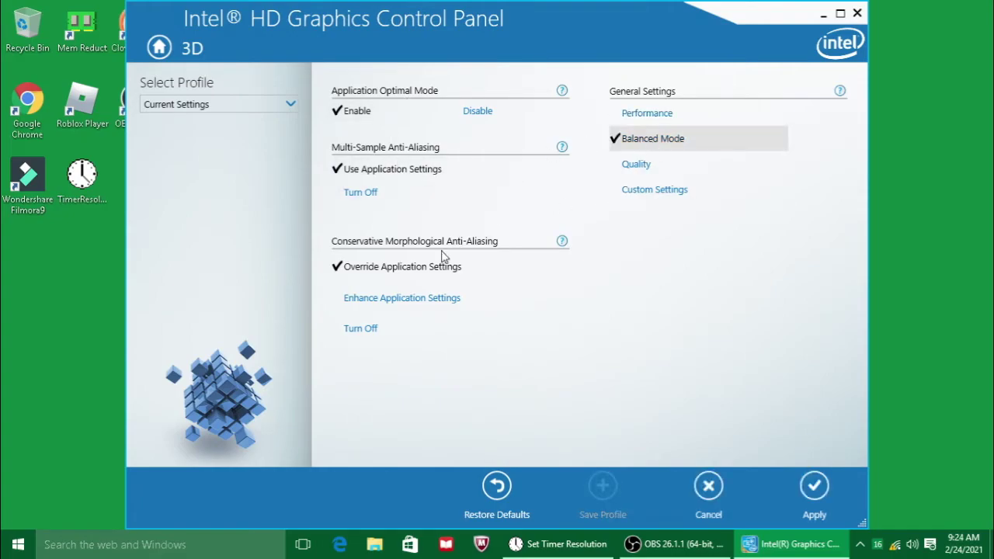
click(374, 329)
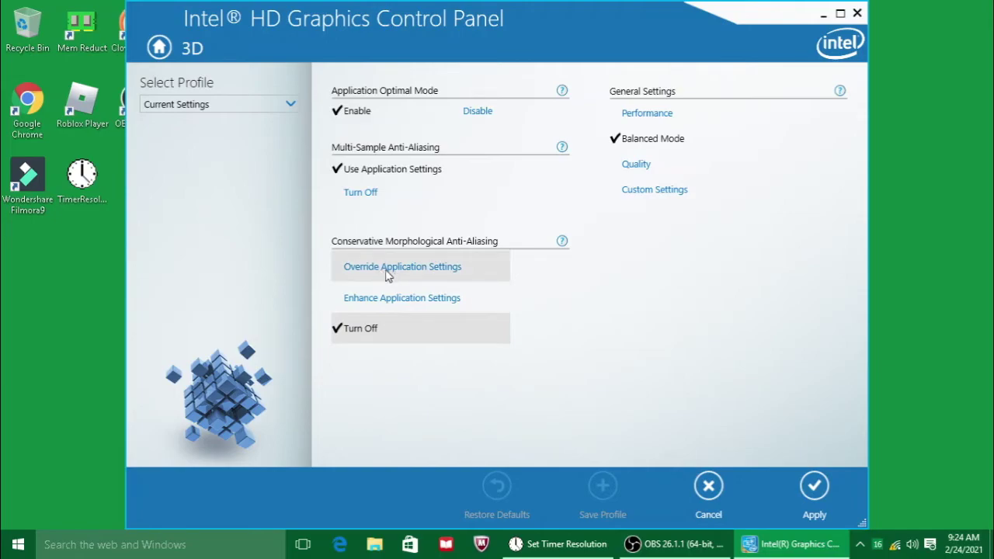
click(471, 271)
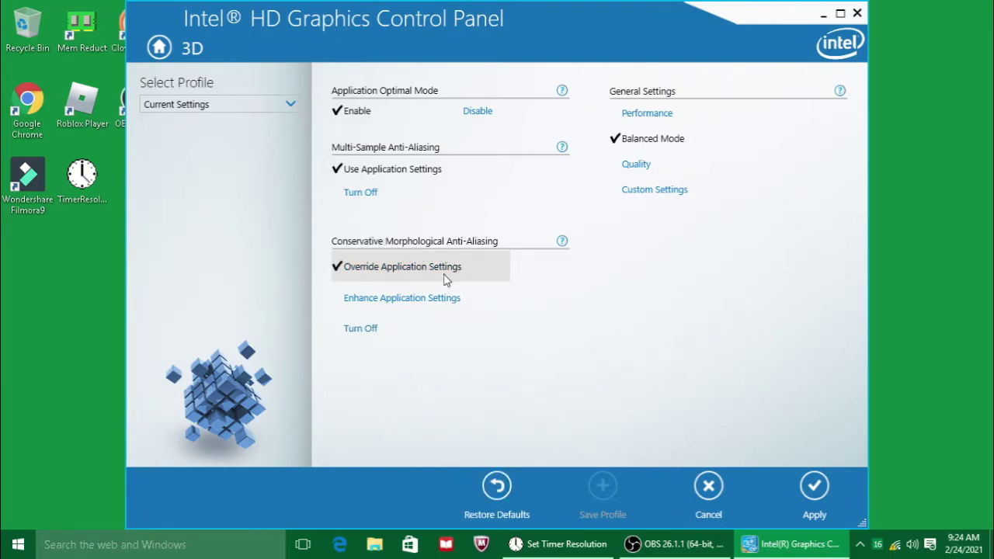
click(653, 113)
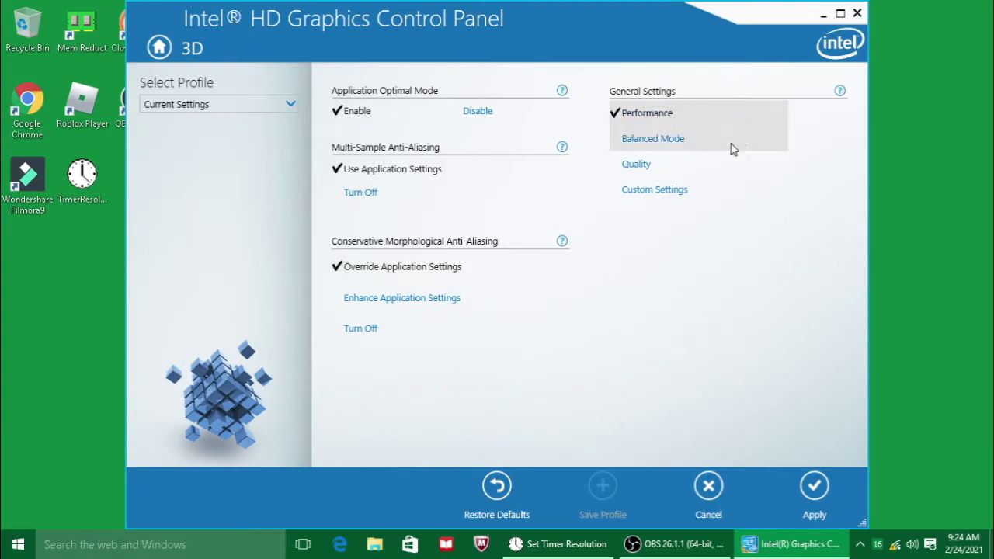
click(815, 488)
click(463, 276)
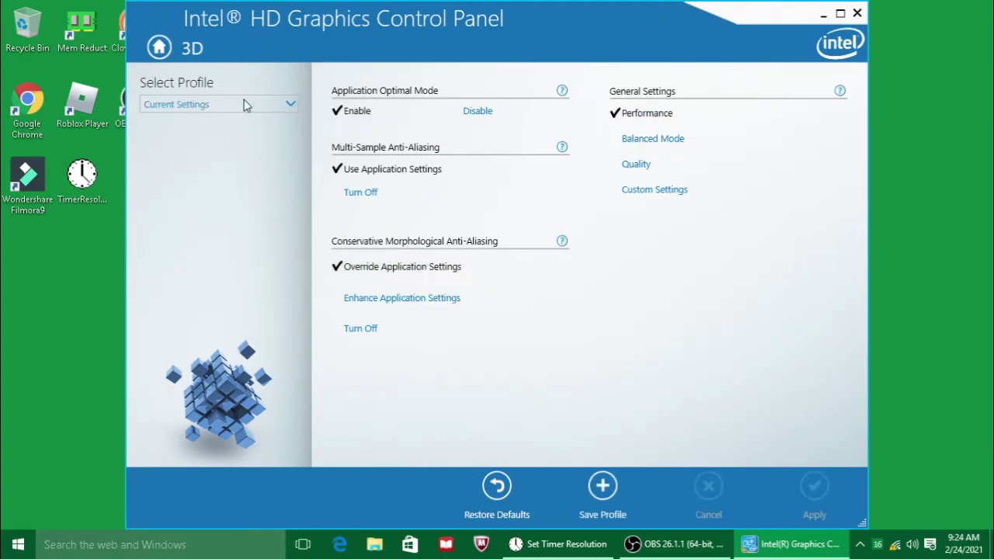
Return to the graphics control panel's home page and open the Power settings for On Battery.
click(159, 48)
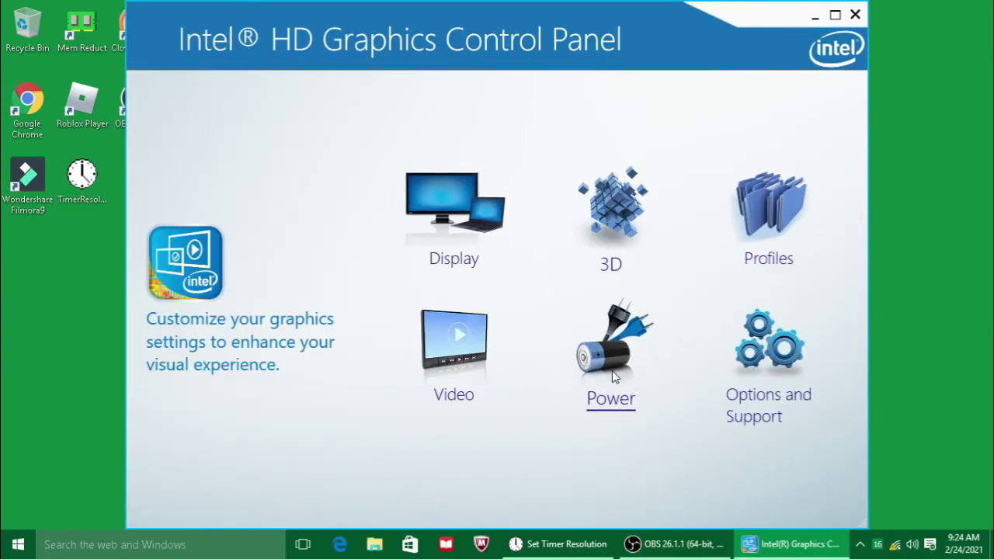
click(615, 374)
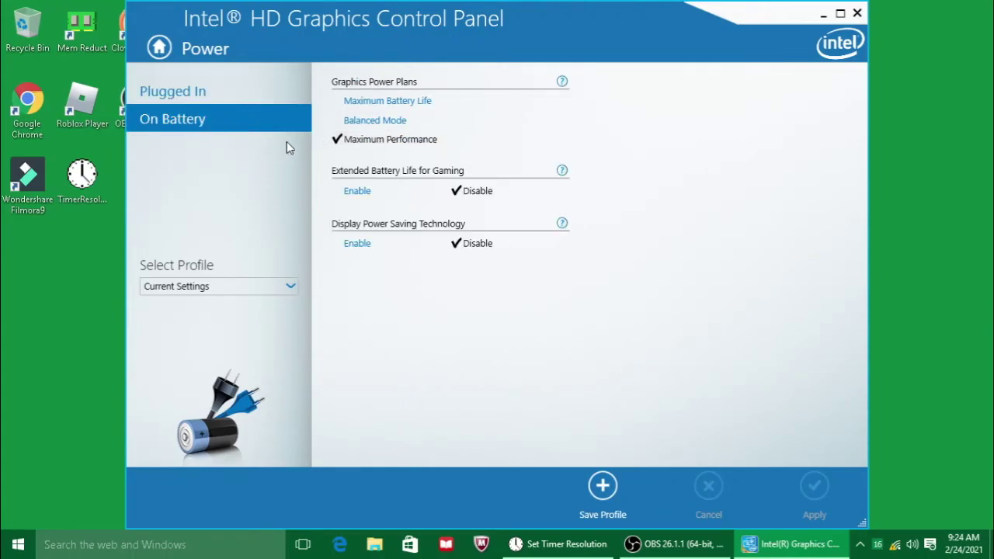
Try Balanced Mode with Extended Battery Life for Gaming and Display Power Saving Technology enabled on battery.
click(399, 123)
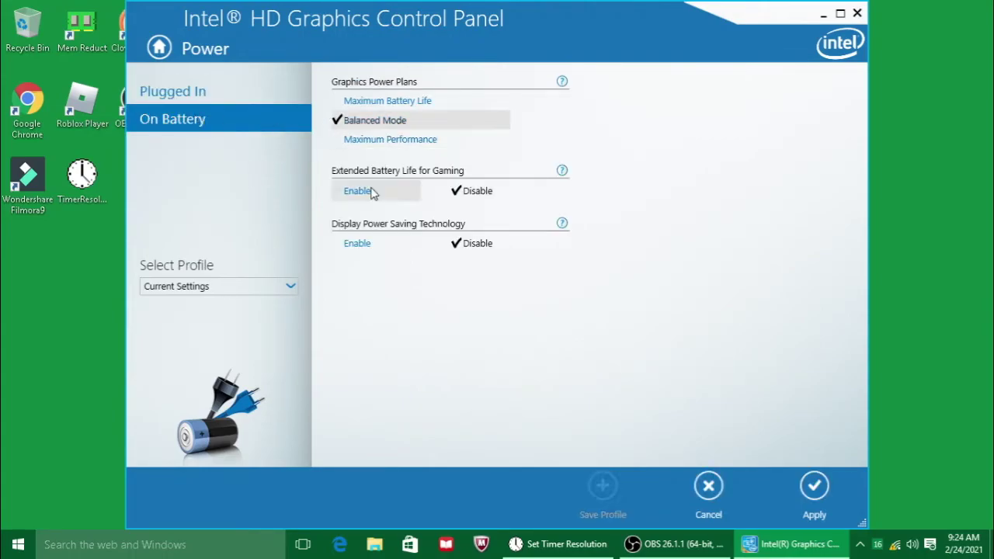
click(376, 190)
click(357, 243)
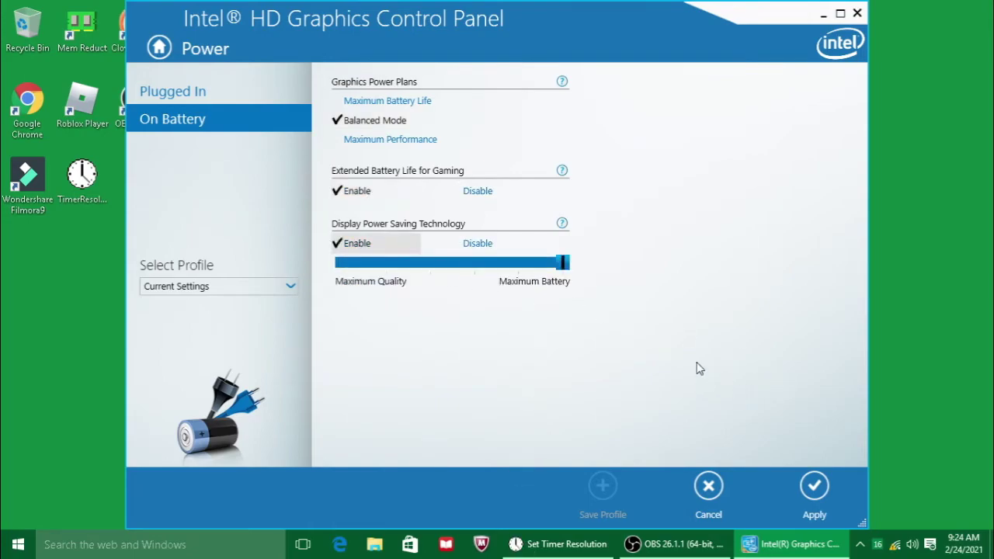
Set the On Battery plan to Maximum Performance, disable Extended Battery Life for Gaming and Display Power Saving Technology, and apply and keep the settings.
click(394, 141)
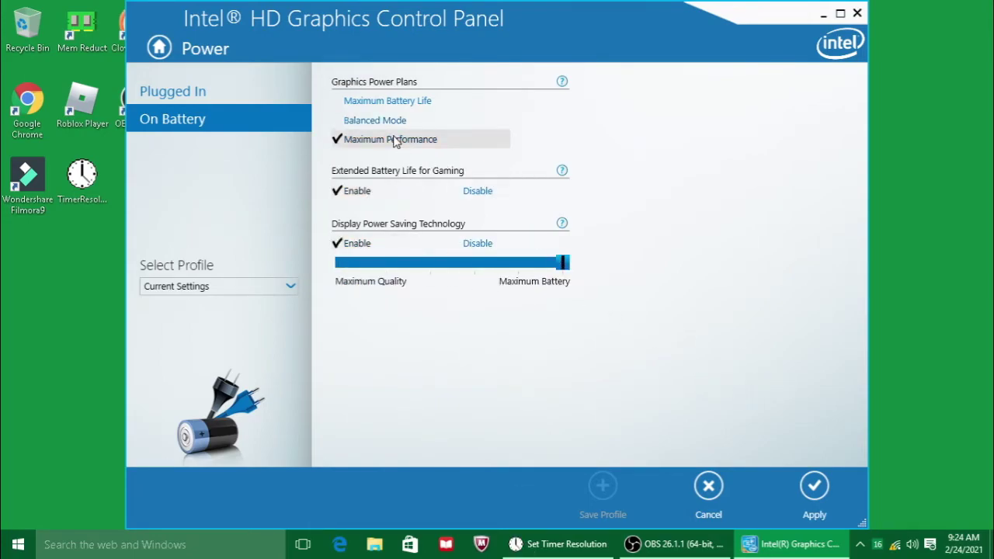
click(480, 192)
click(477, 244)
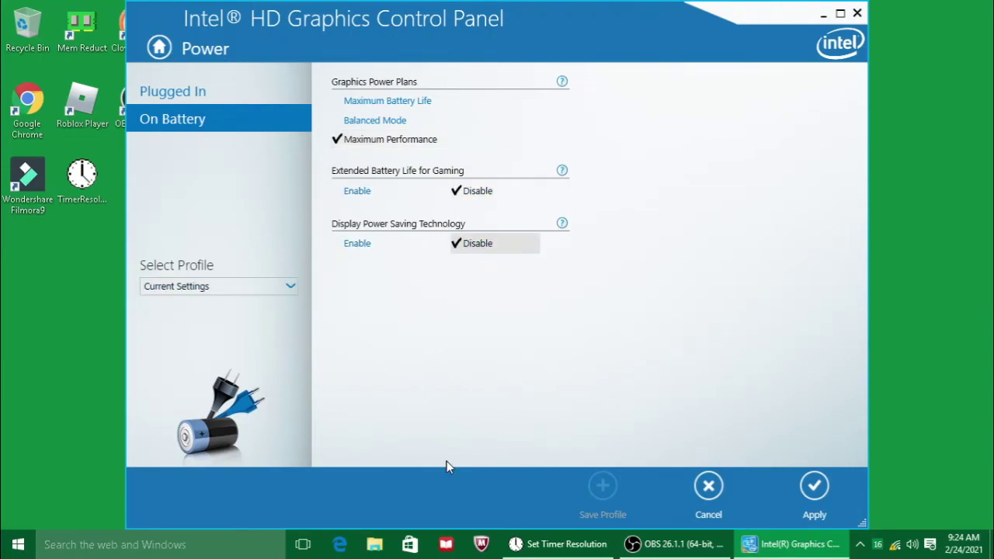
click(809, 491)
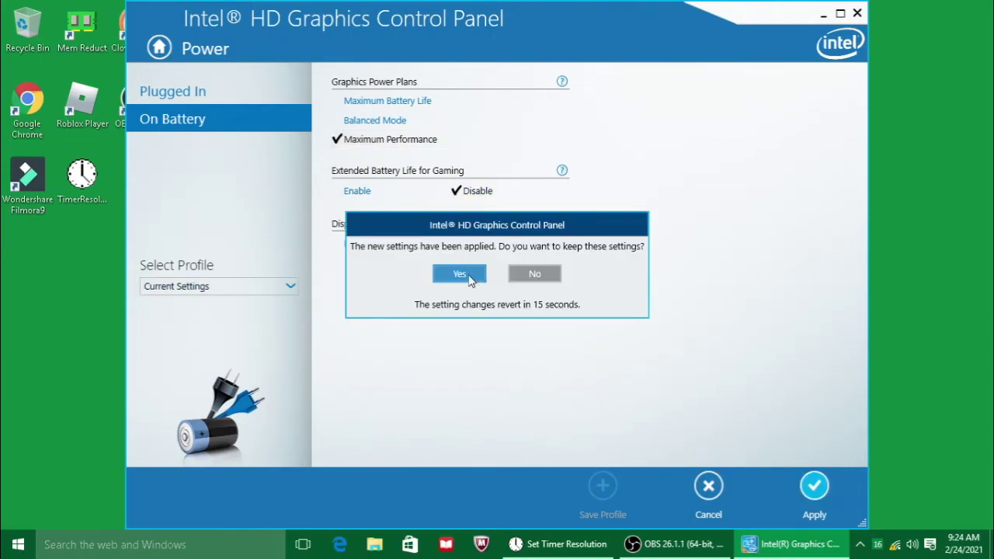
click(460, 275)
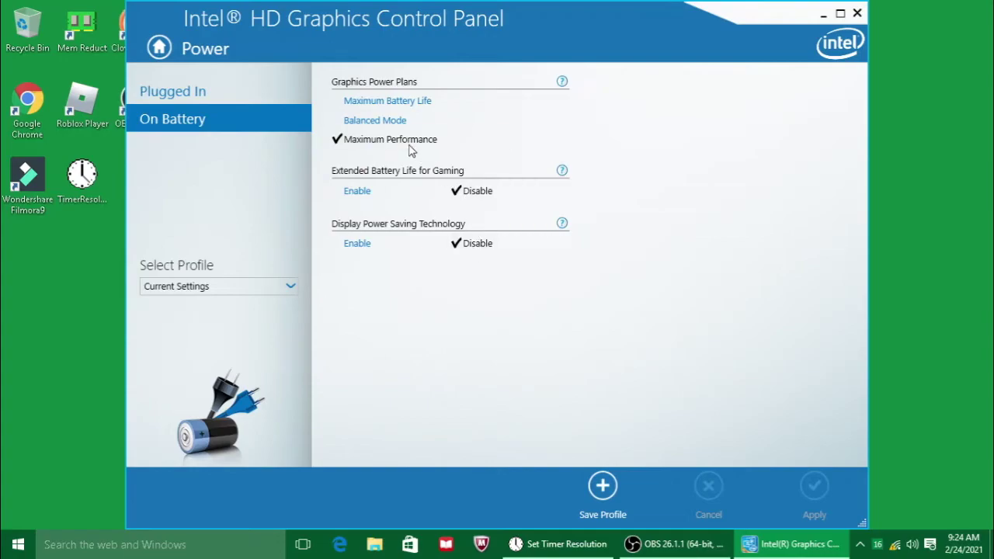
Switch the On Battery graphics power plan to Balanced Mode and back to Maximum Performance, and apply and keep the settings.
click(370, 128)
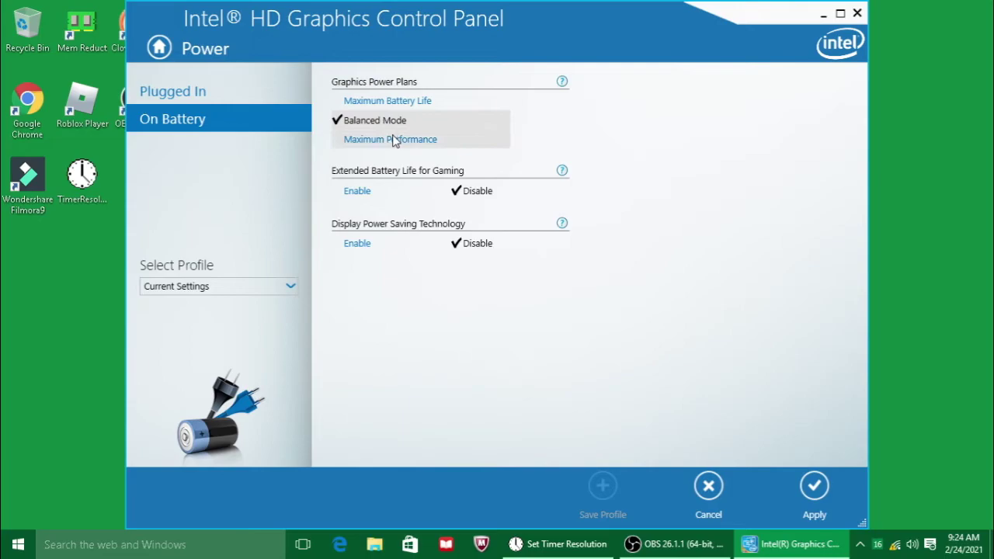
click(394, 139)
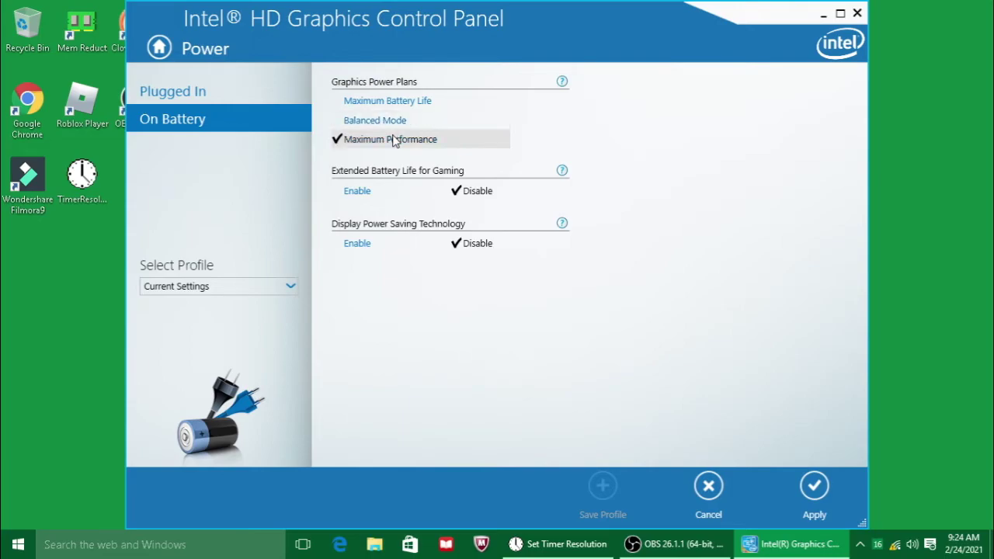
click(814, 488)
click(476, 278)
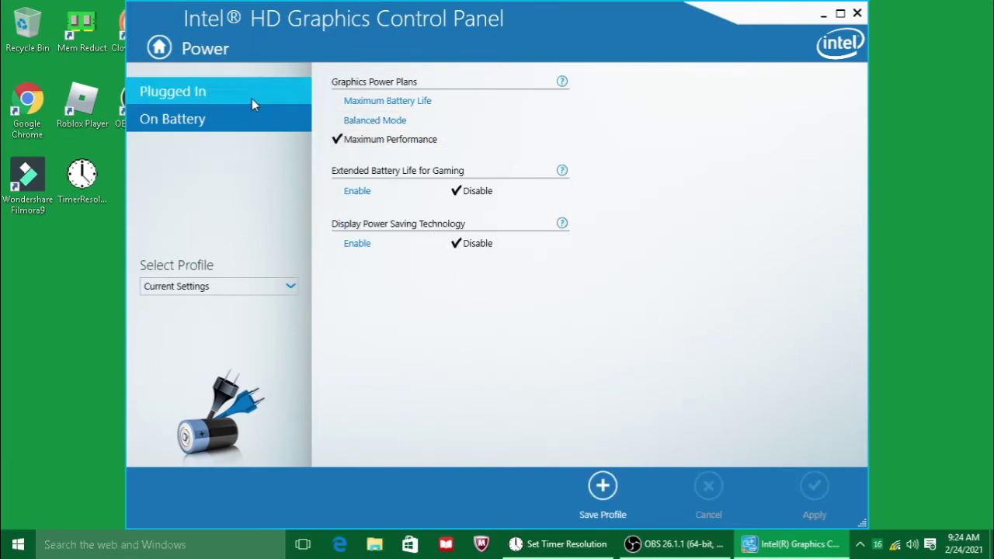
View the general Display settings of the graphics control panel and close it.
click(169, 64)
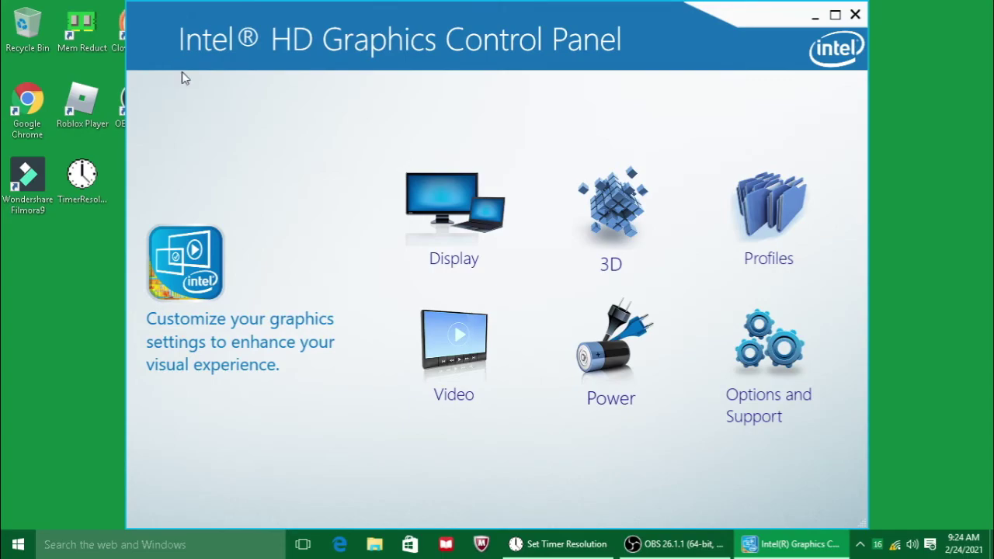
click(431, 280)
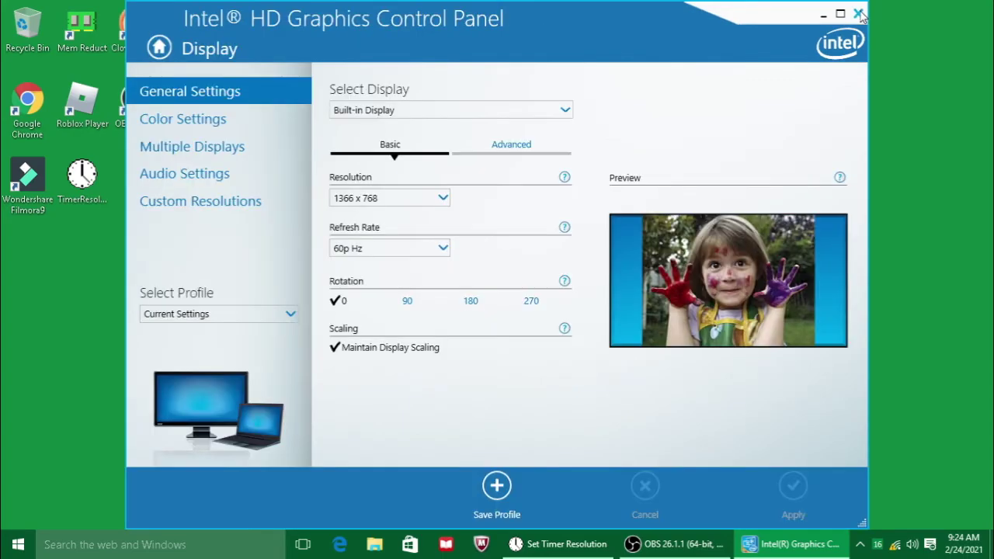
click(855, 15)
Open This PC in a maximized File Explorer window to show the computer's drives.
key(super+e)
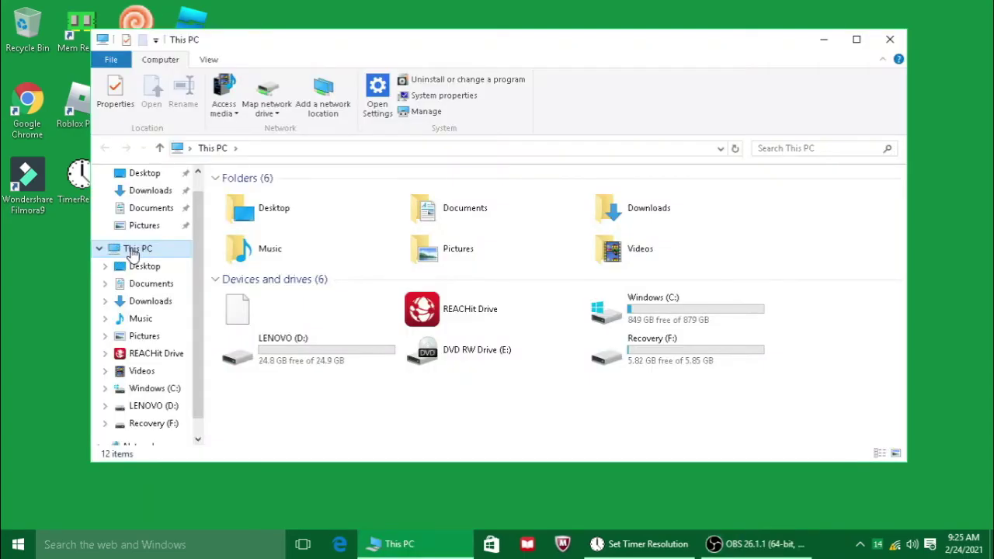
double_click(132, 257)
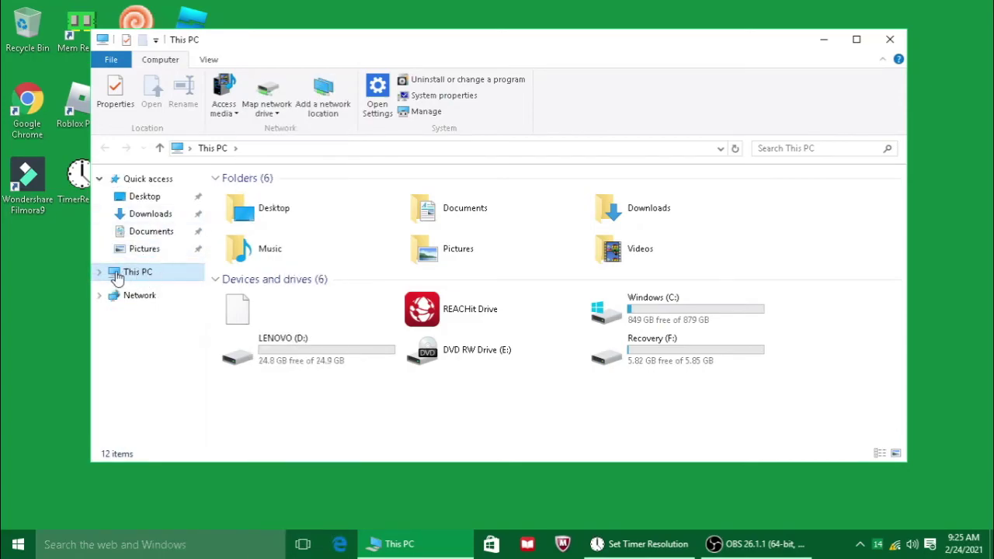
double_click(154, 278)
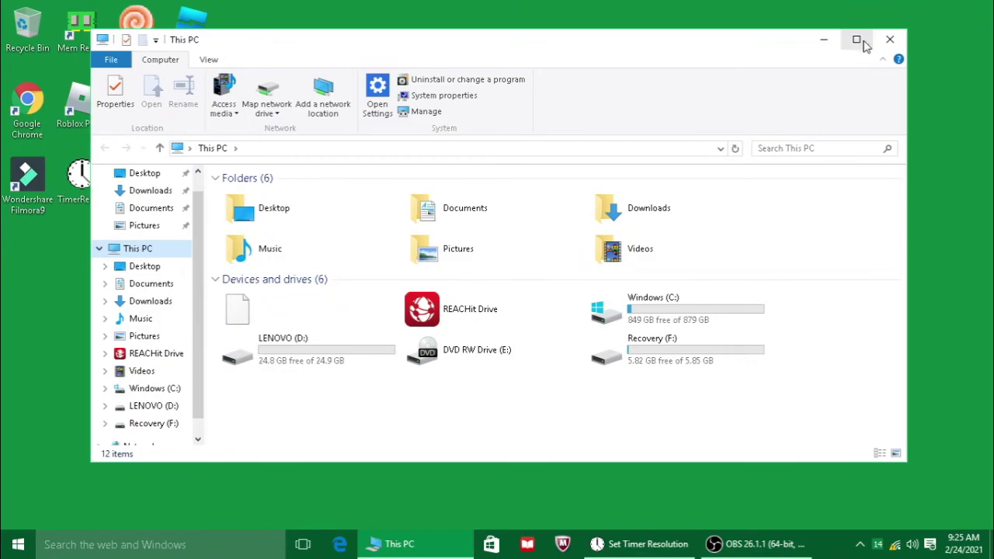
click(857, 40)
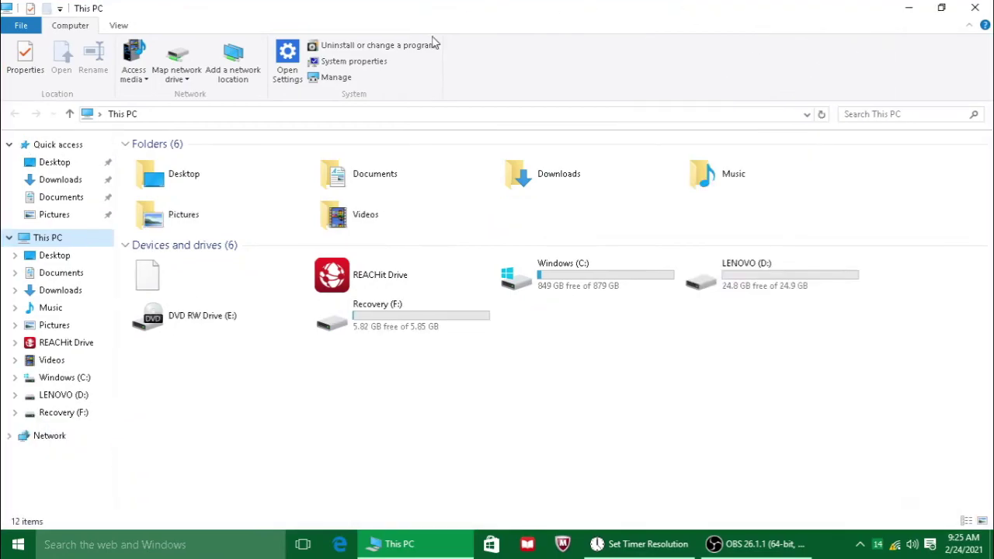
click(641, 414)
drag(809, 413, 581, 365)
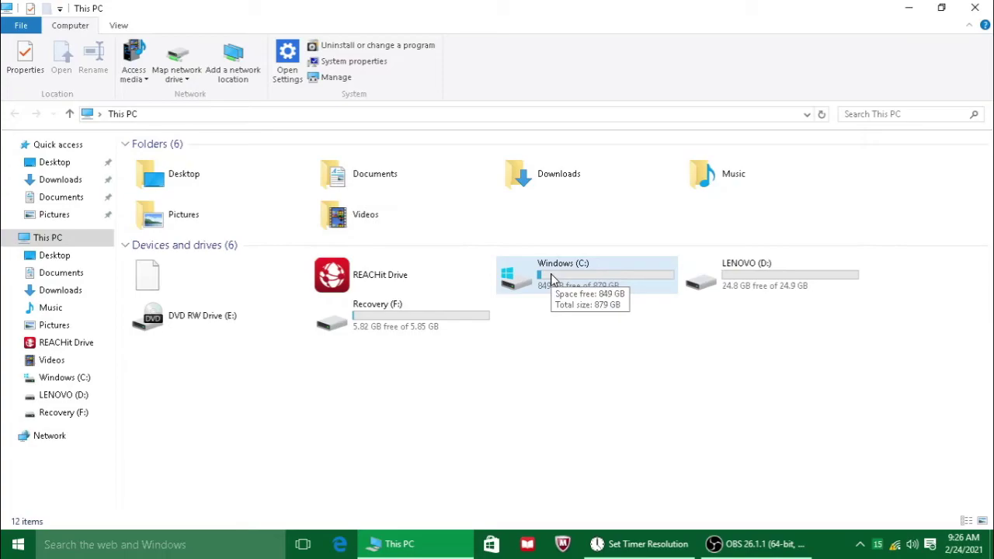
drag(655, 390, 624, 371)
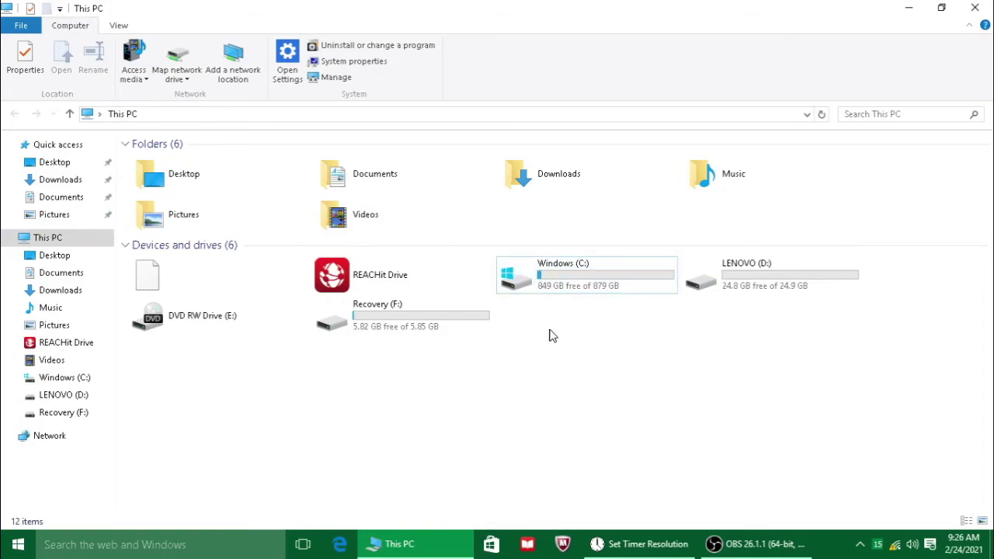
Open the drive optimizer from the Windows (C:) drive's properties and optimize that drive.
right_click(550, 280)
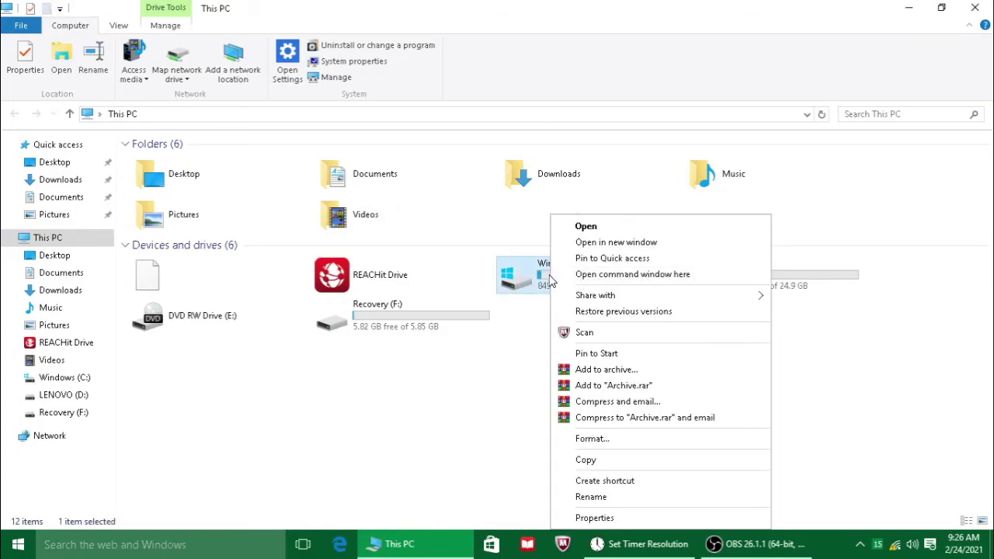
click(610, 519)
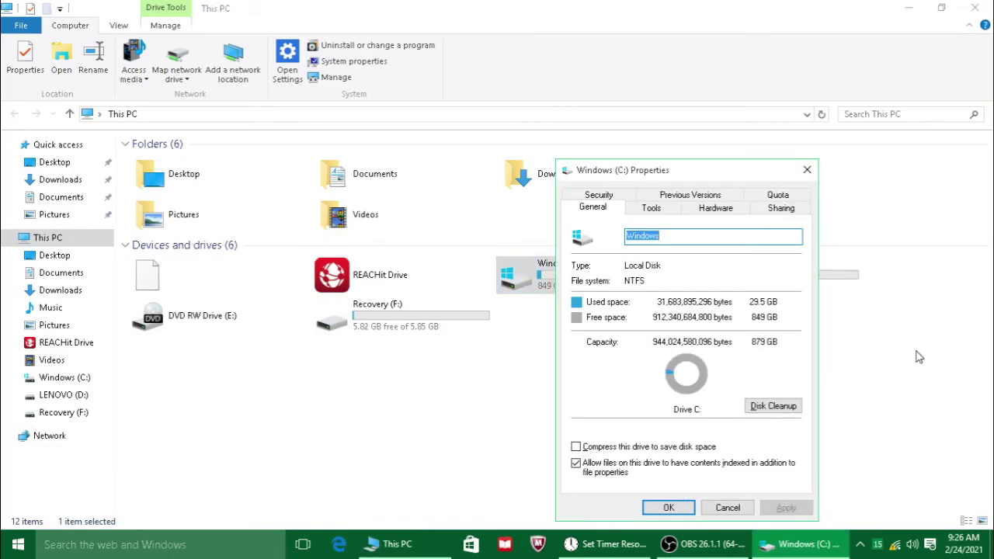
click(651, 208)
drag(647, 174, 559, 127)
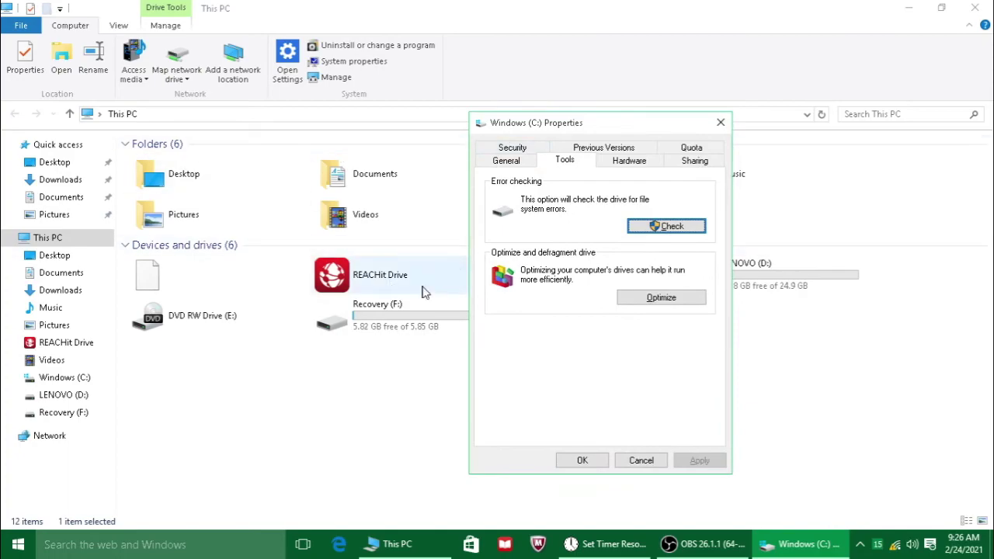
click(662, 298)
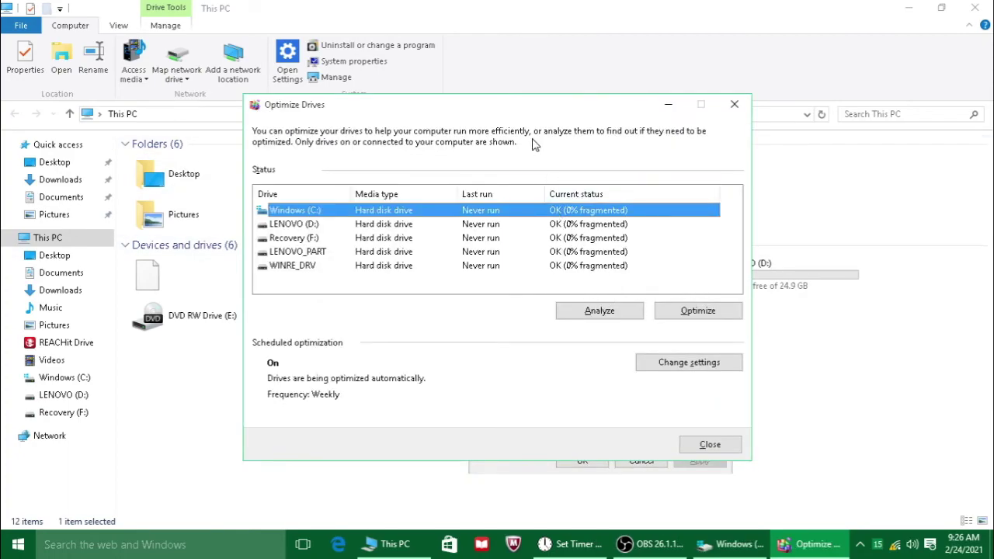
drag(525, 109, 534, 79)
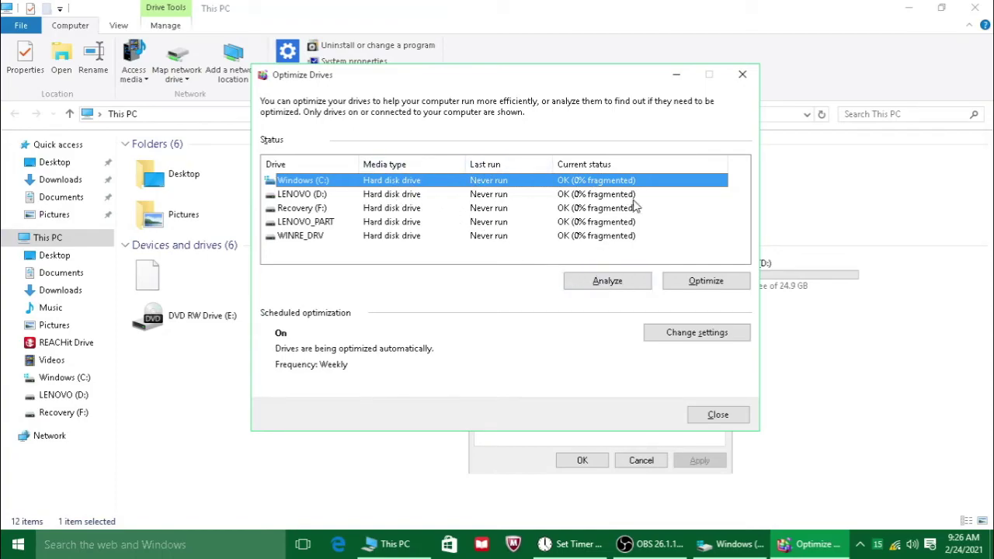
click(706, 281)
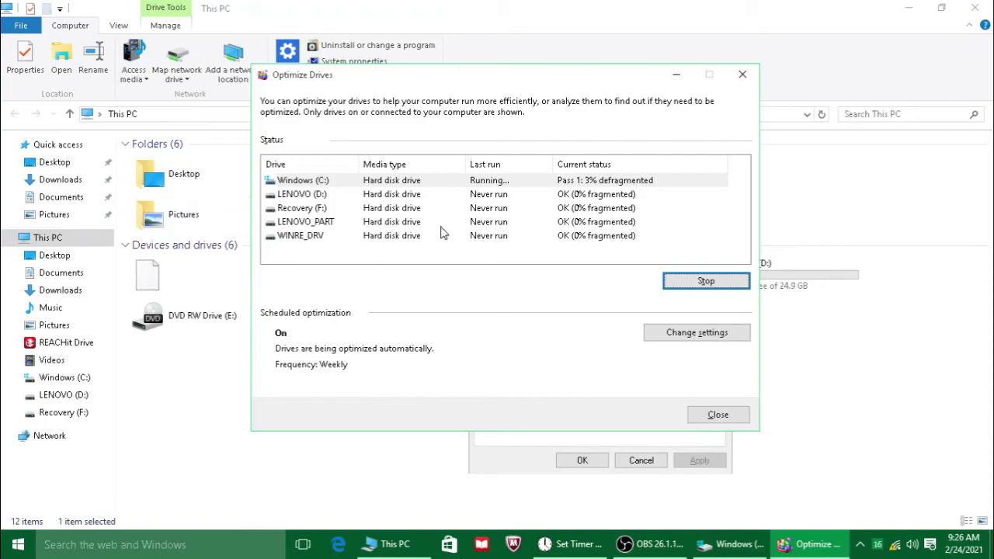
Optimize the LENOVO (D:), Recovery (F:), LENOVO_PART and WINRE_DRV drives and close the drive optimizer.
drag(587, 82, 657, 92)
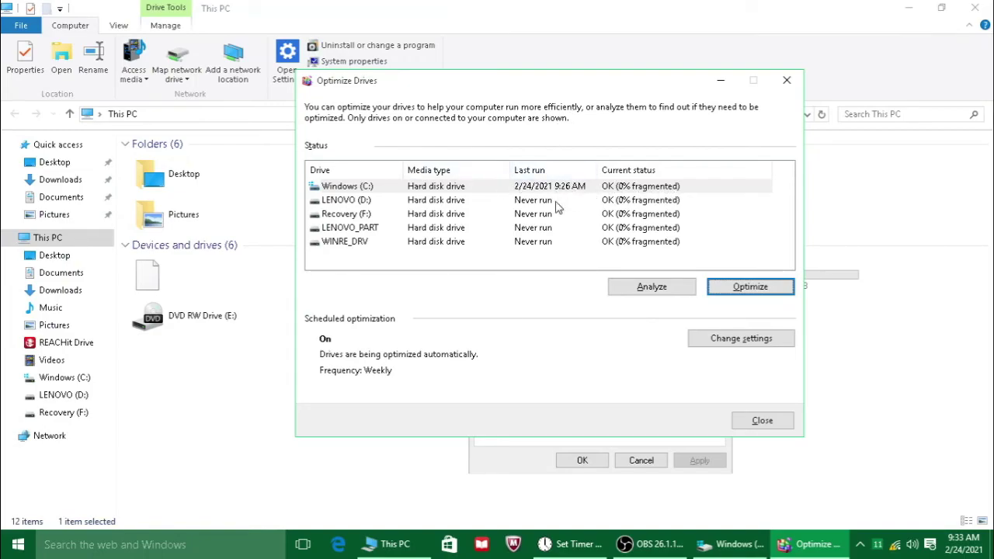
click(471, 202)
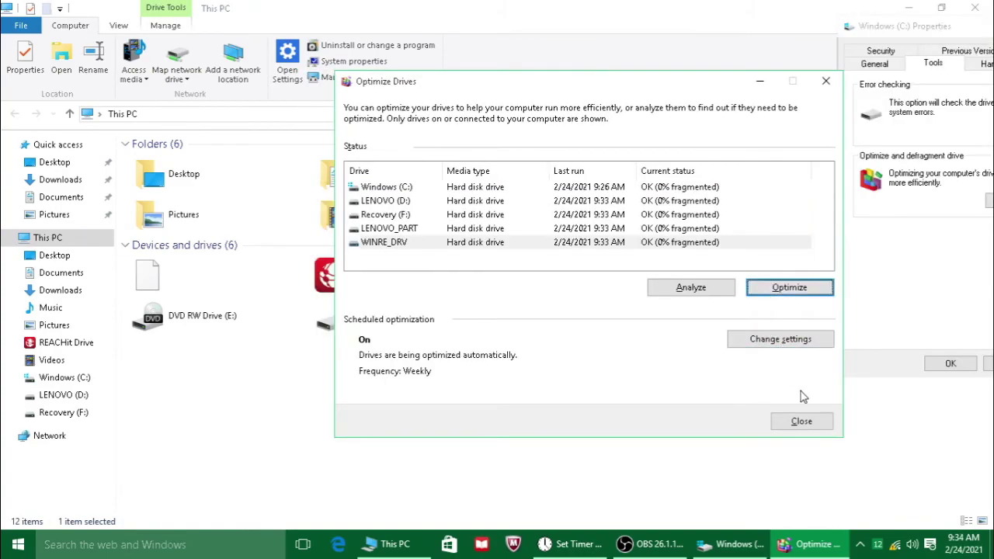
click(801, 422)
Scan the Windows (C:) drive for file system errors, and close its properties and File Explorer.
drag(899, 29, 636, 31)
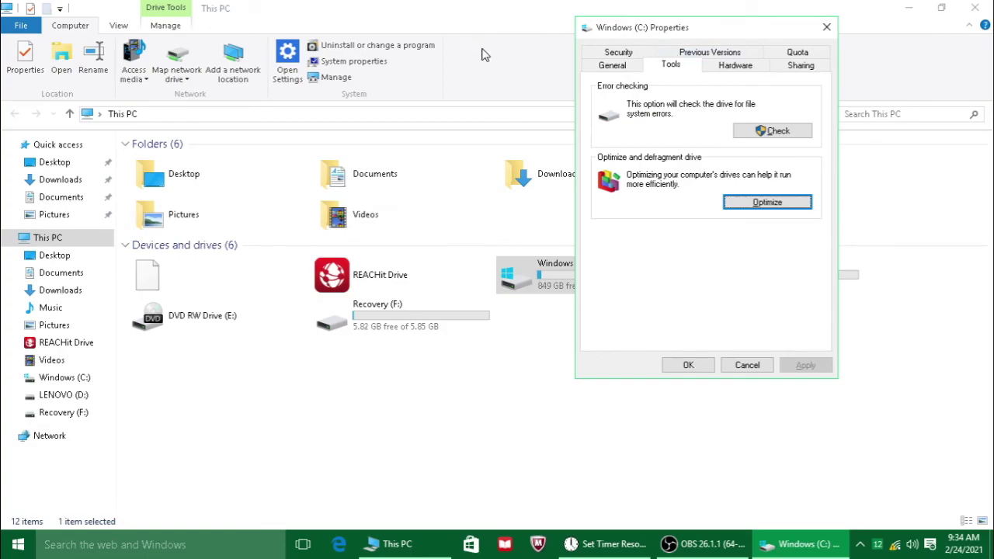
click(784, 131)
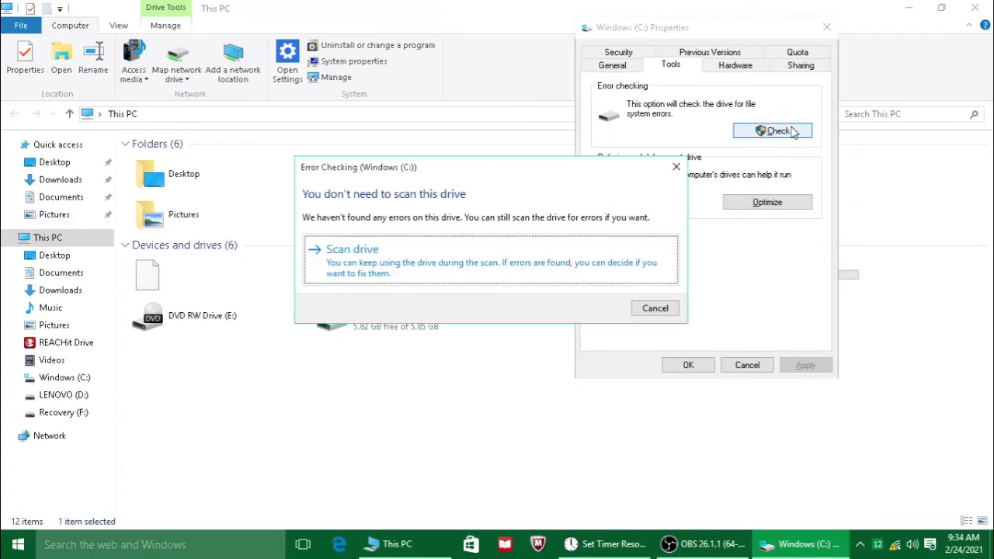
click(343, 265)
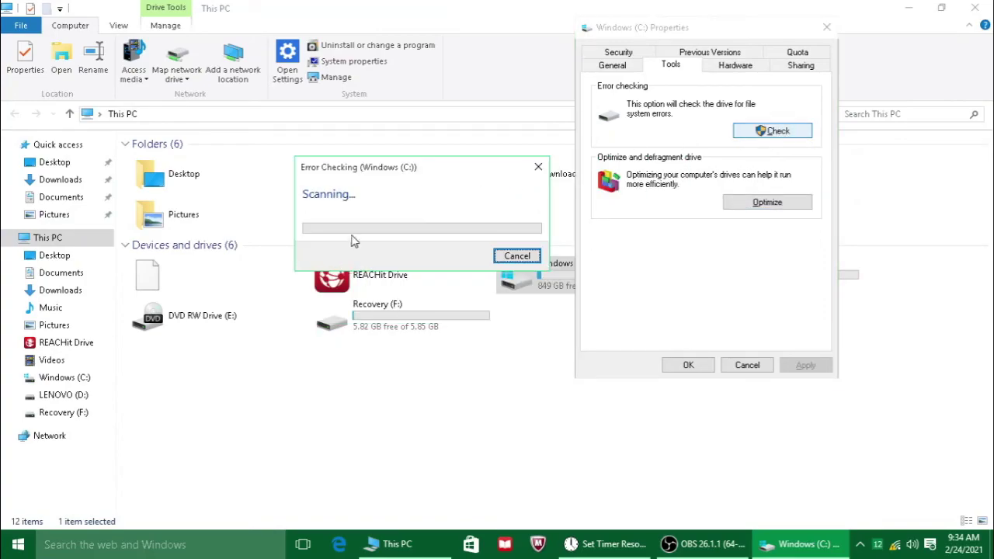
drag(367, 174, 656, 243)
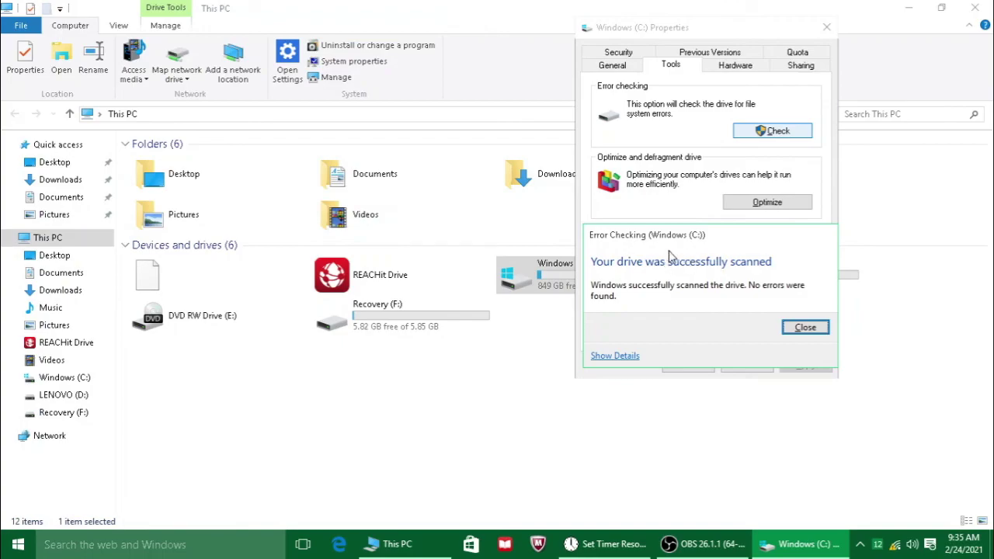
drag(710, 235, 758, 161)
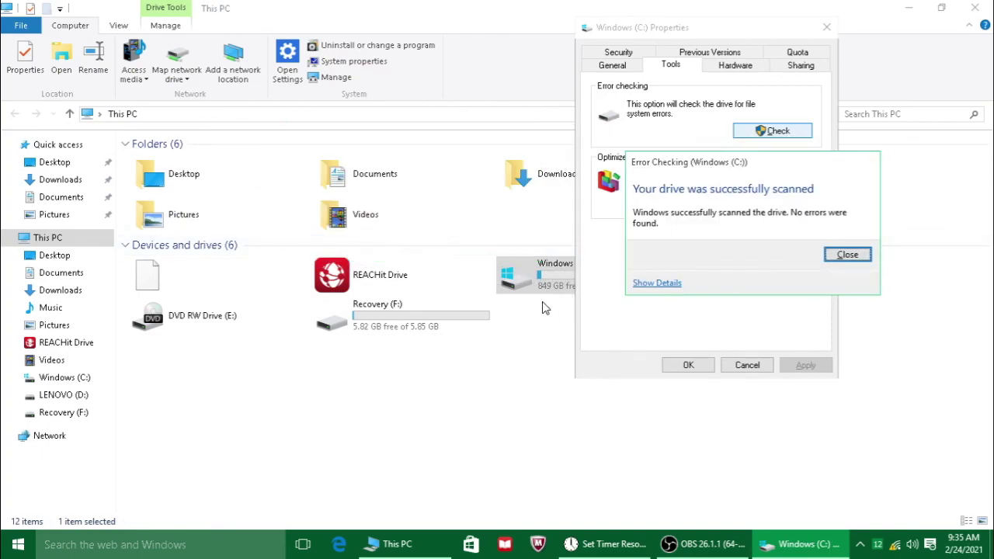
click(855, 259)
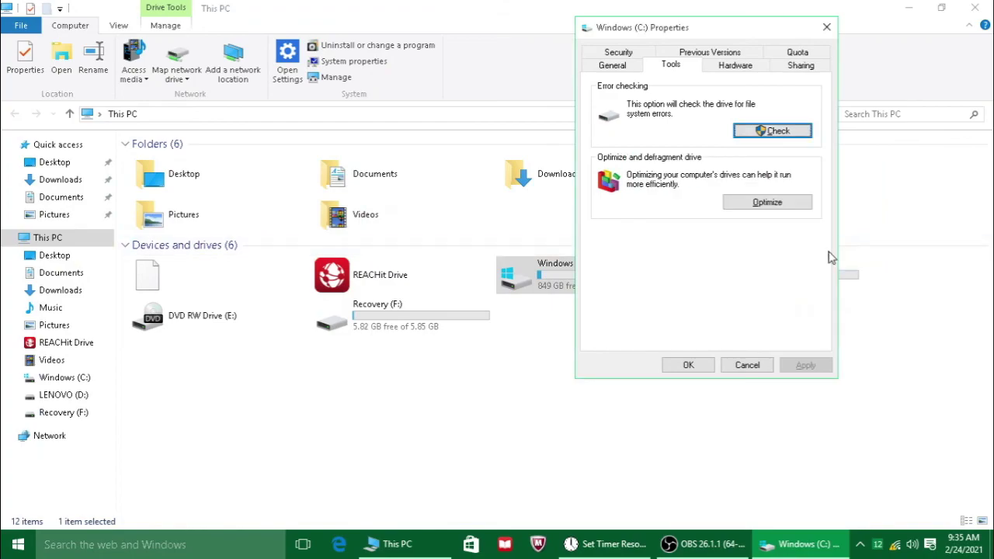
click(688, 365)
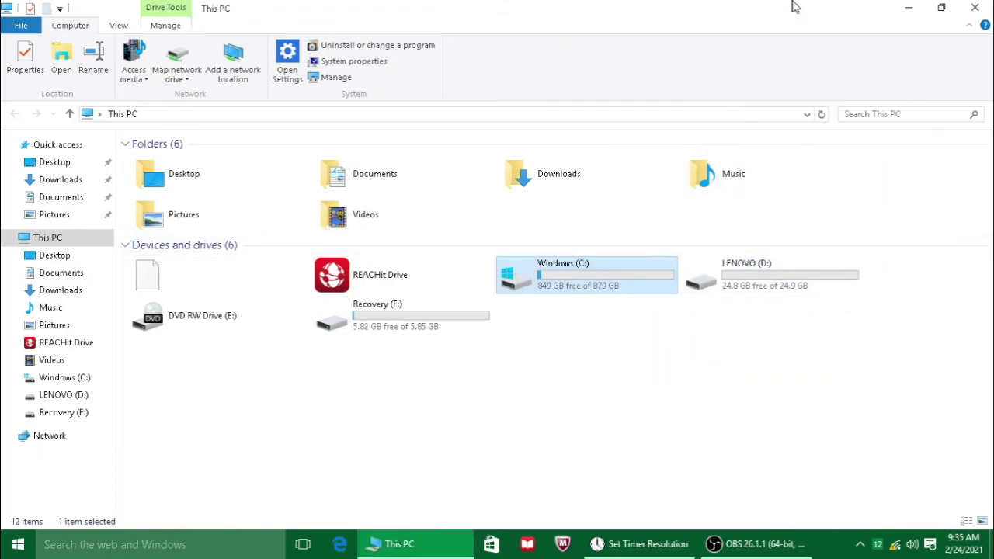
click(975, 8)
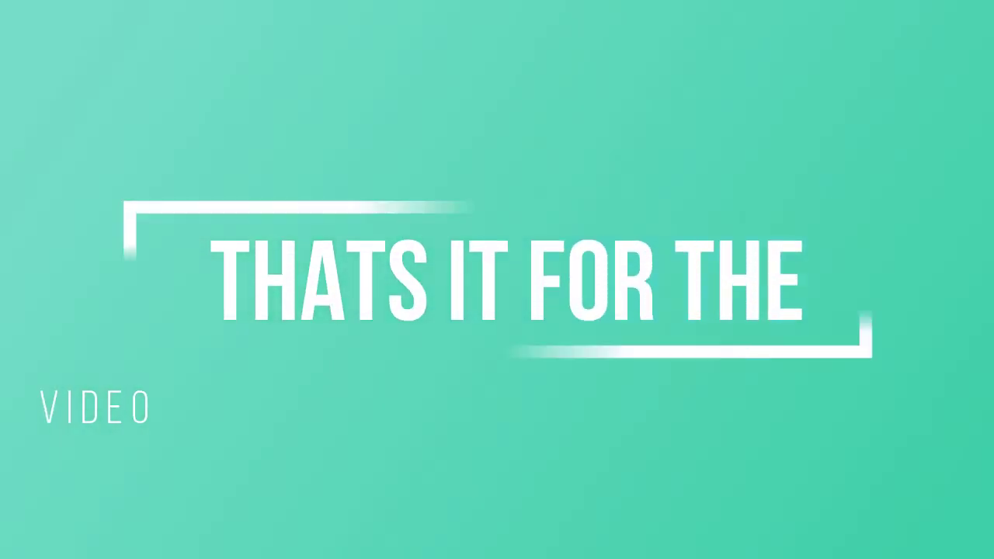